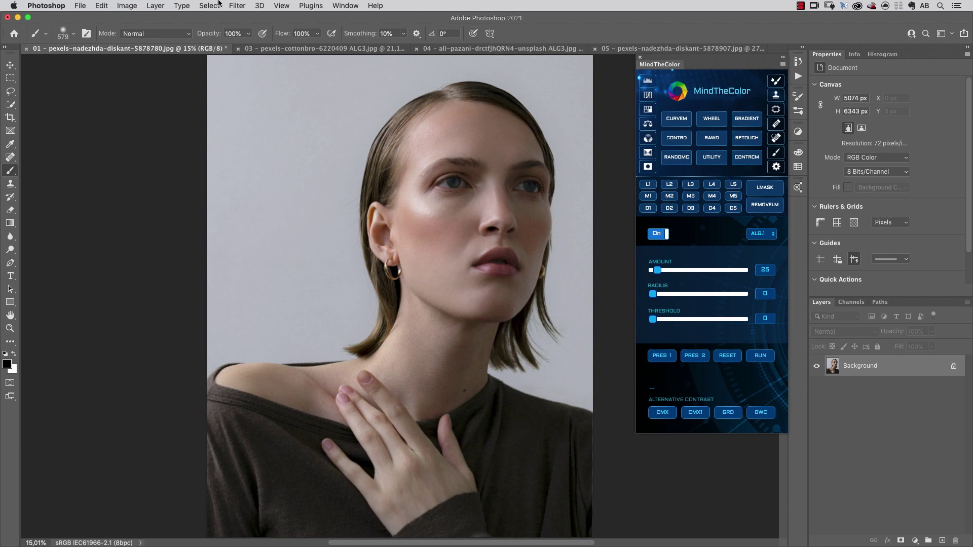
- Start an Unsharp Mask on the portrait with an amount of 161%, inspecting the eye and hair in the preview
left_click(238, 5)
mouse_move(256, 218)
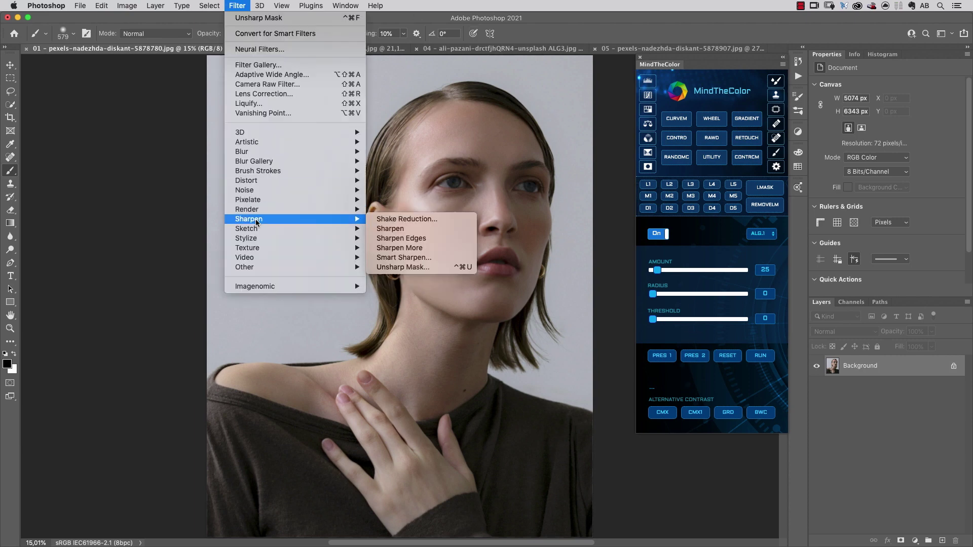
left_click(412, 268)
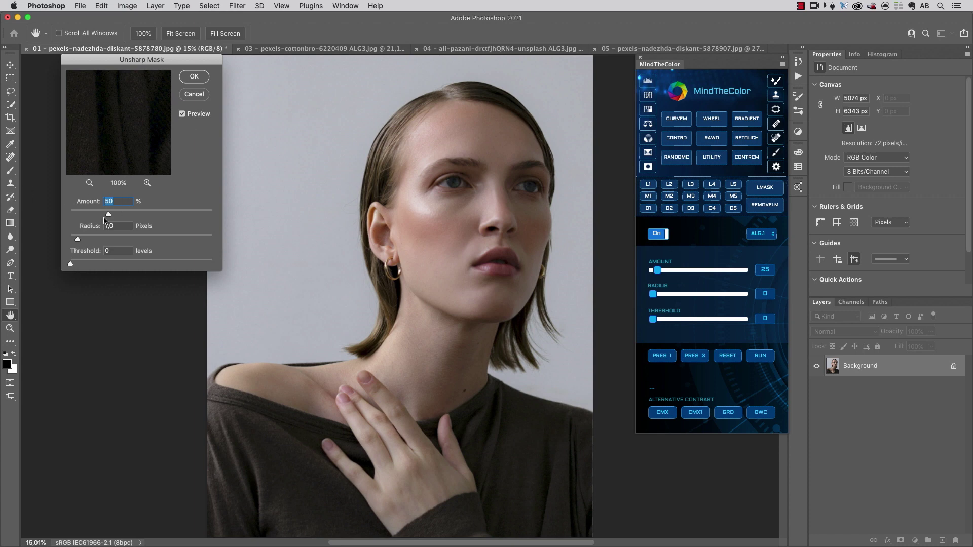
left_click_drag(108, 216, 155, 213)
left_click(437, 183)
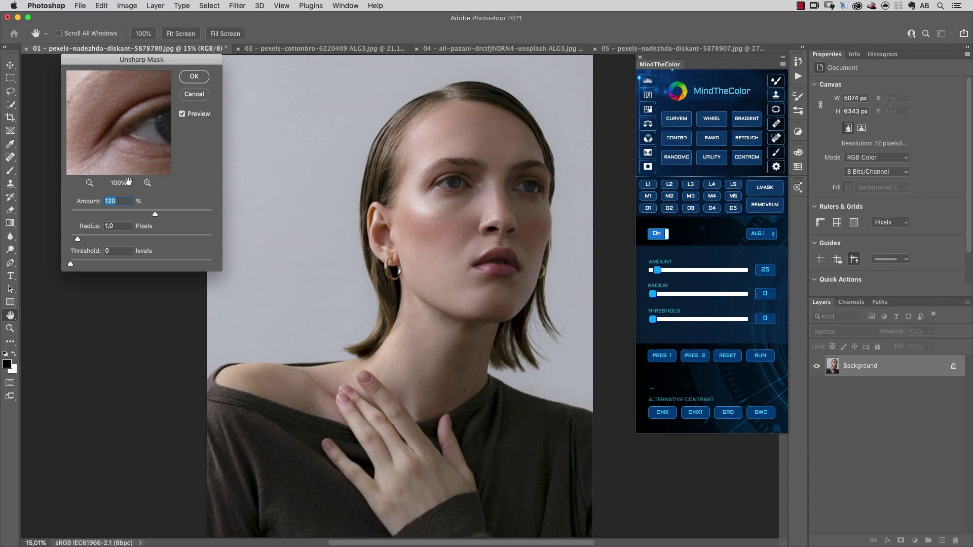
left_click_drag(155, 214, 171, 215)
left_click(388, 156)
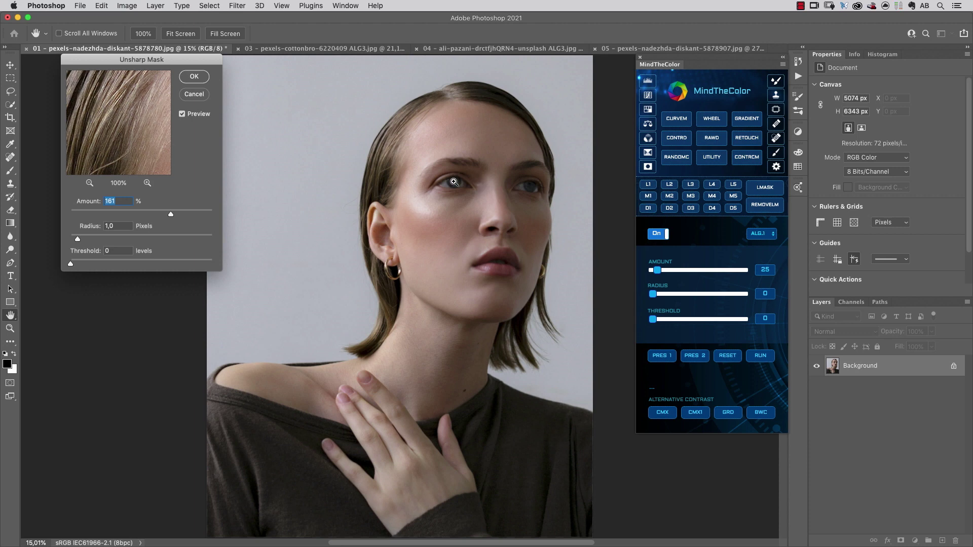
left_click(393, 173, "super")
left_click(393, 172, "super")
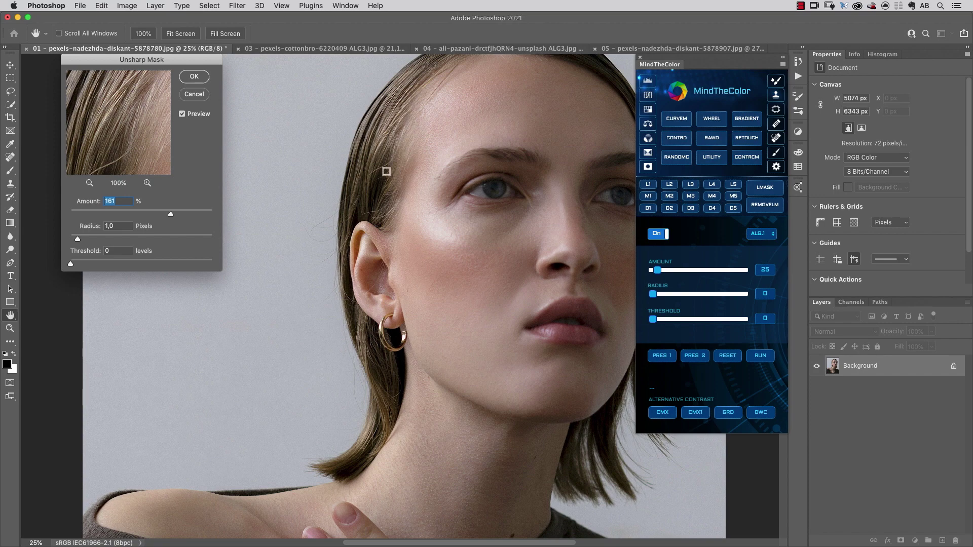
- Raise the Unsharp Mask radius to 42.4 pixels and compare the image with the preview off and on
left_click_drag(77, 240, 87, 241)
left_click(128, 241)
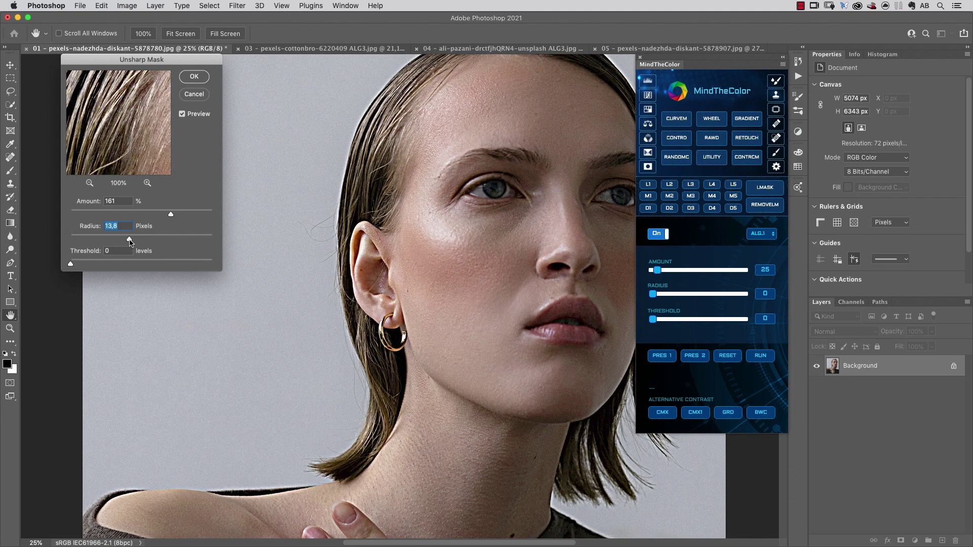
left_click_drag(130, 242, 140, 240)
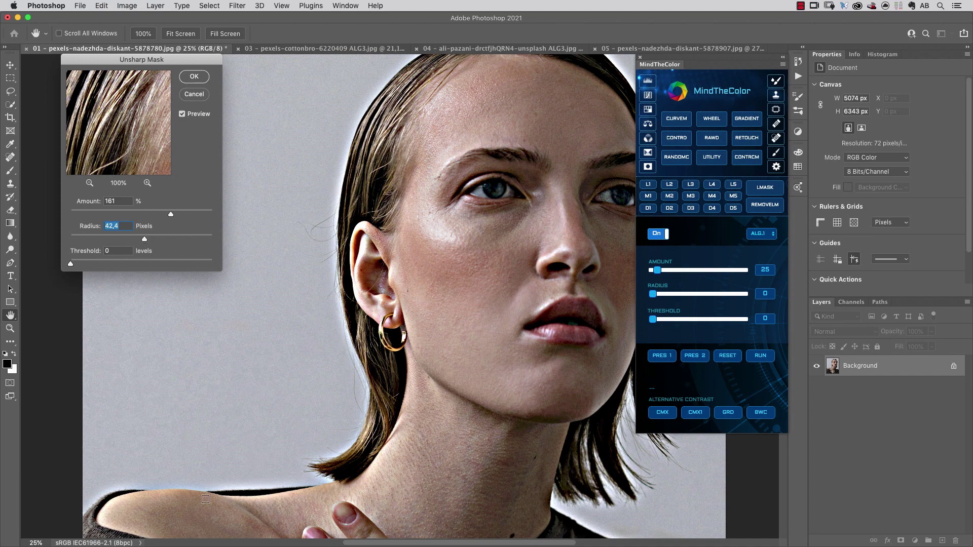
left_click(201, 116)
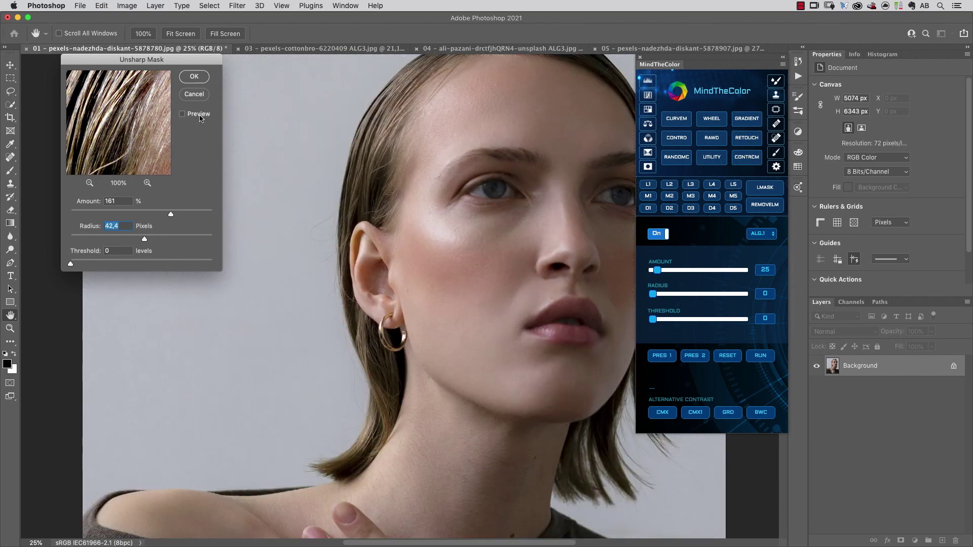
left_click(201, 116)
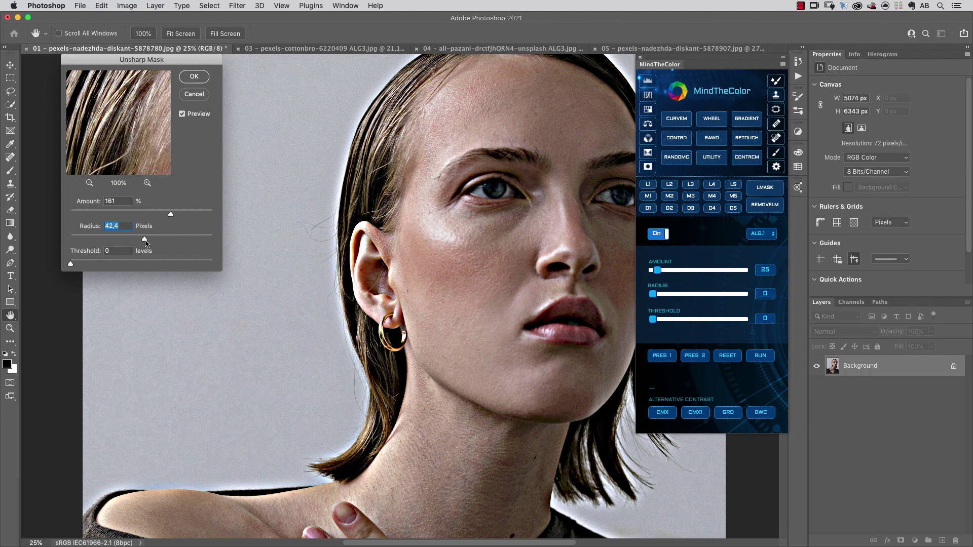
- Increase the Unsharp Mask radius to 139.3 pixels and compare the whole portrait before and after
left_click_drag(144, 240, 172, 242)
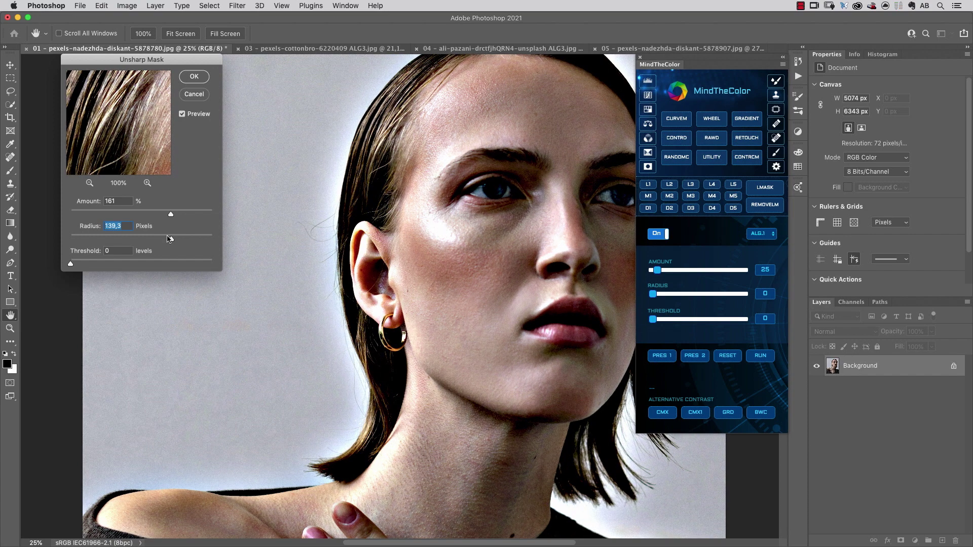
key("super+0")
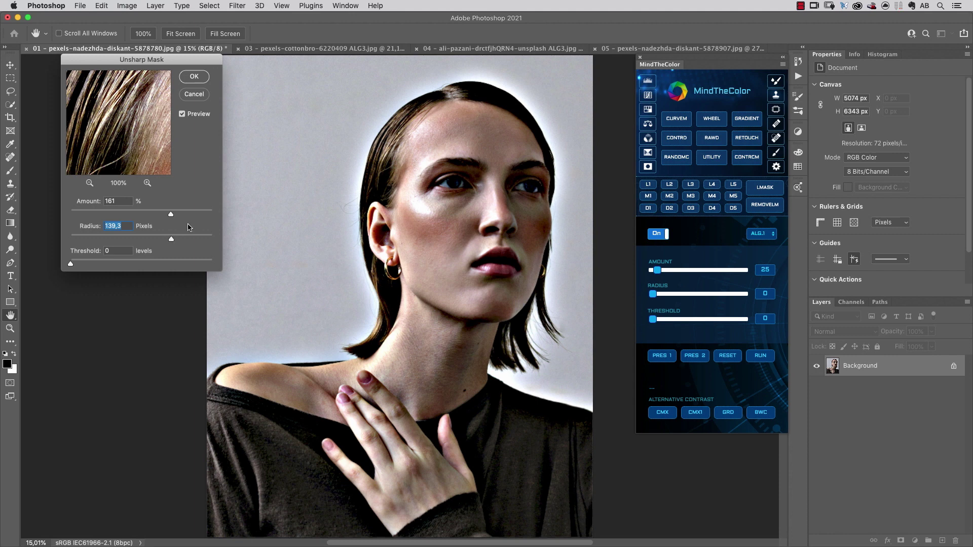
left_click(182, 114)
left_click(182, 114)
- Reduce the Unsharp Mask amount to 38%, compare the preview off and on, and apply the filter
left_click_drag(171, 214, 100, 215)
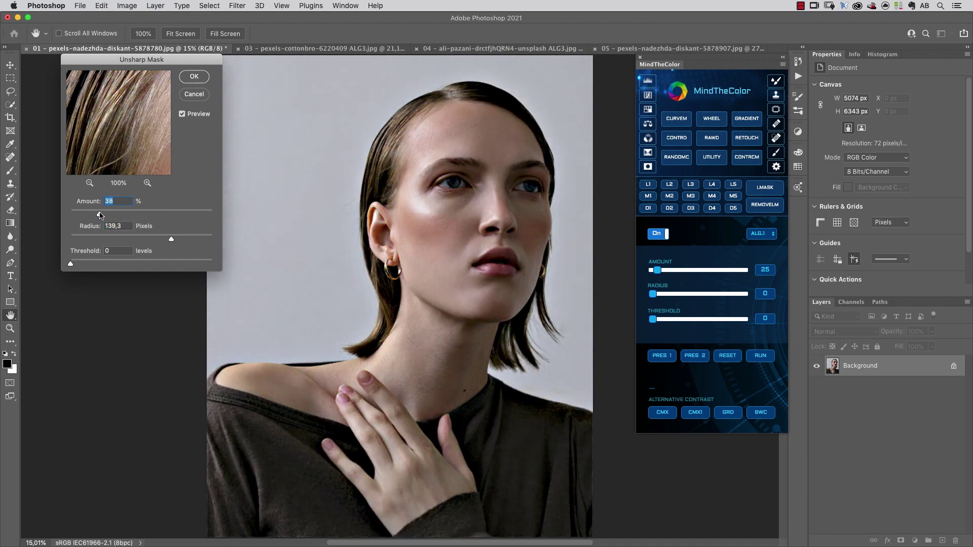
left_click(195, 118)
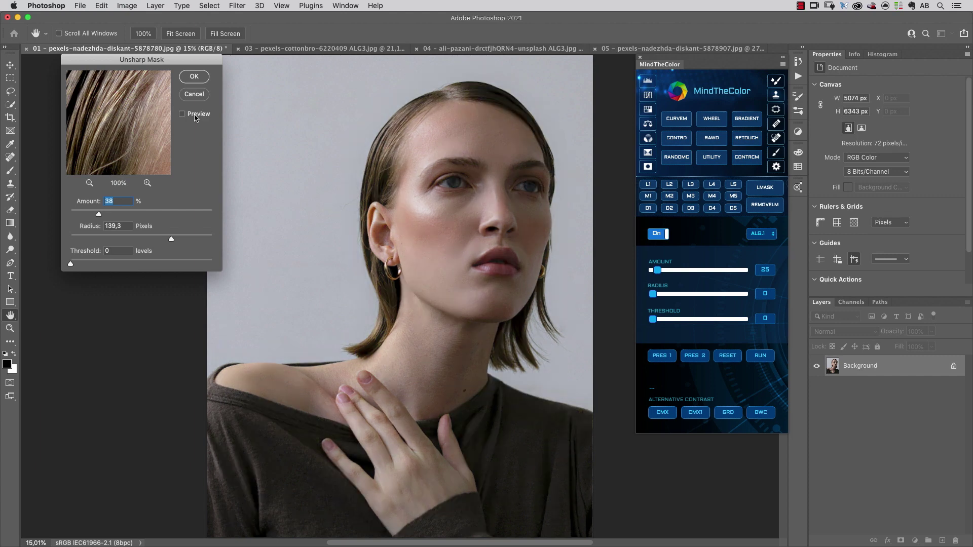
left_click(195, 117)
left_click(197, 118)
left_click(196, 117)
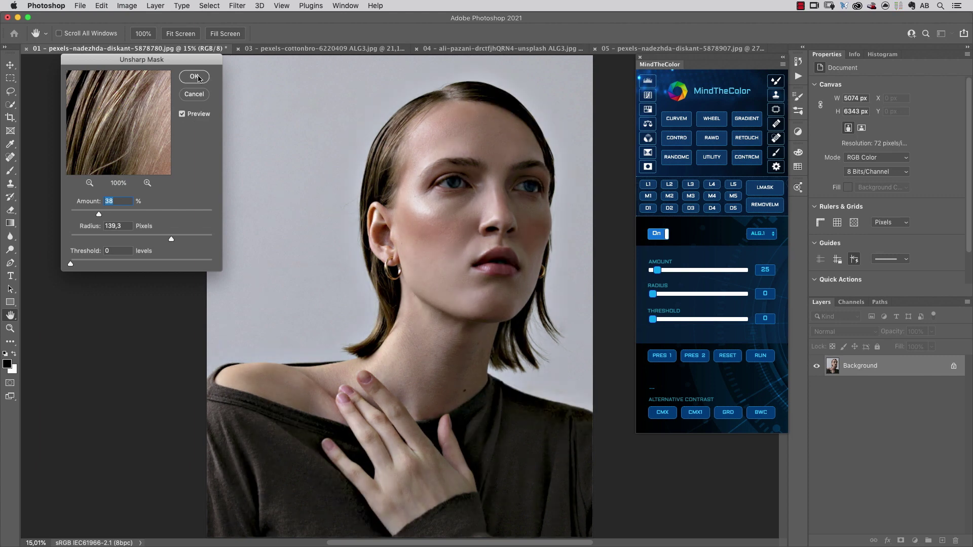
left_click(195, 77)
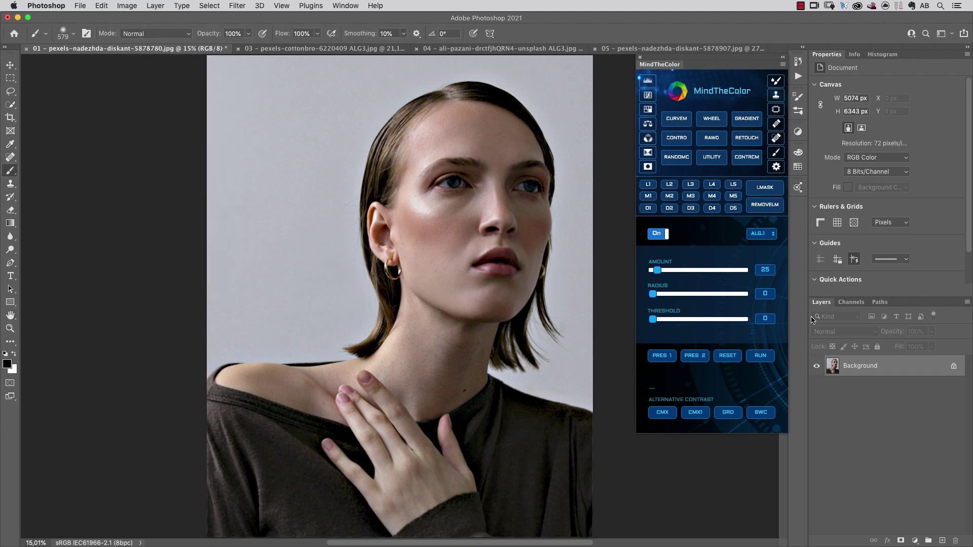
- Compare the portrait with and without the Unsharp Mask, and revert it to its opened state in the history
key("super+z")
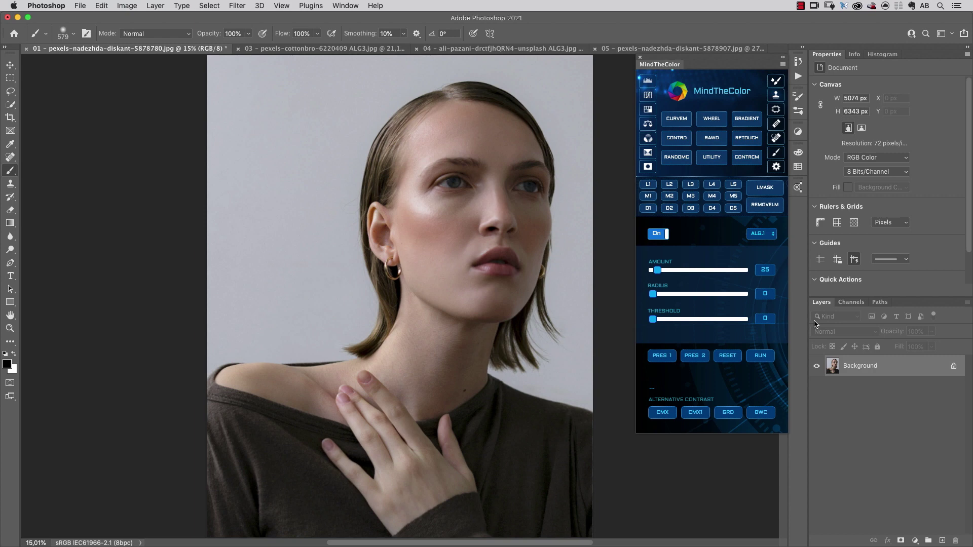
key("super+shift+z")
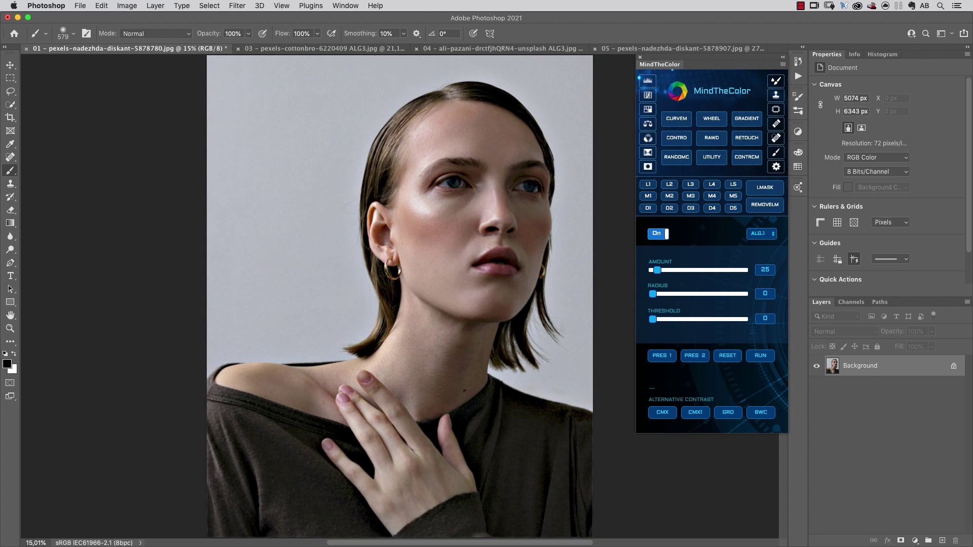
left_click(798, 61)
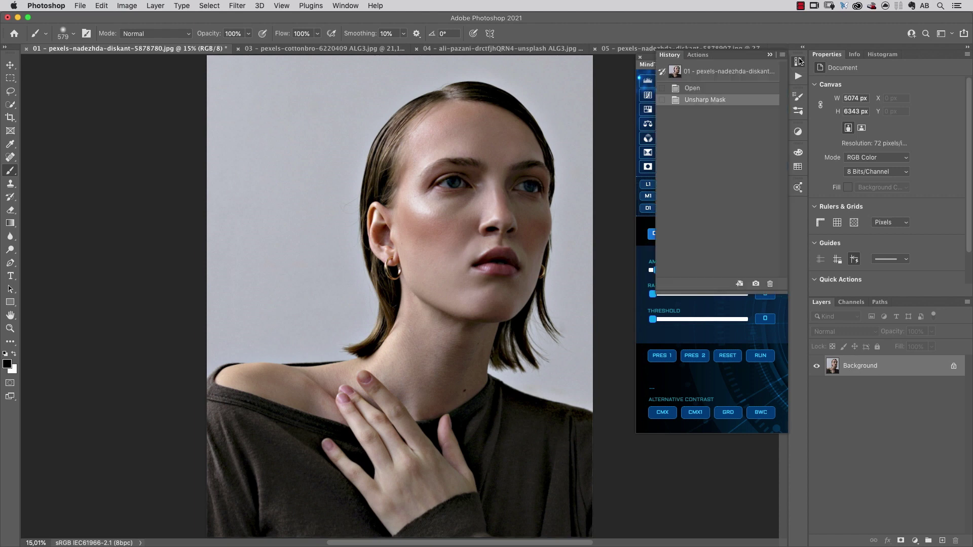
left_click(722, 90)
left_click(797, 61)
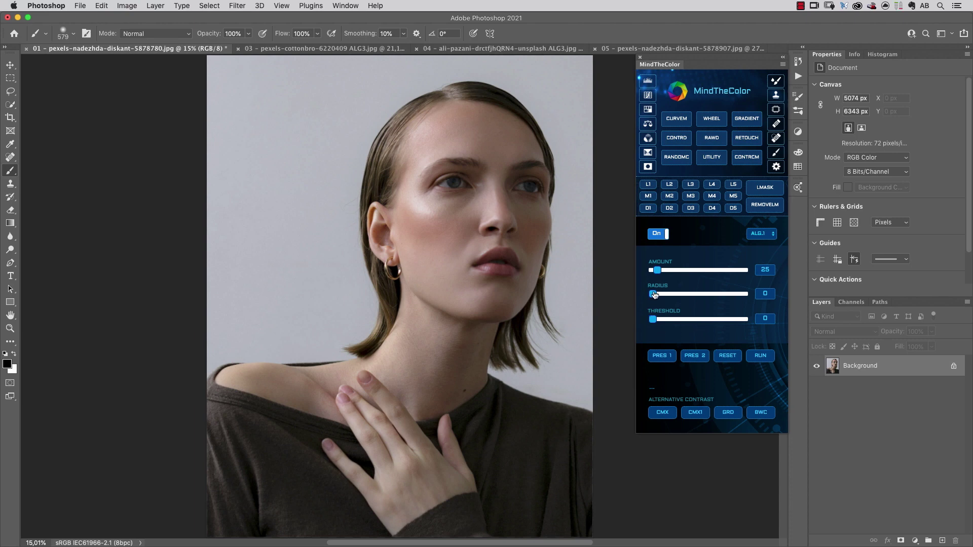
- Create an ALG.1 contrast layer in MindTheColor with radius 132 and amount 47, comparing it with the original
left_click_drag(654, 295, 678, 295)
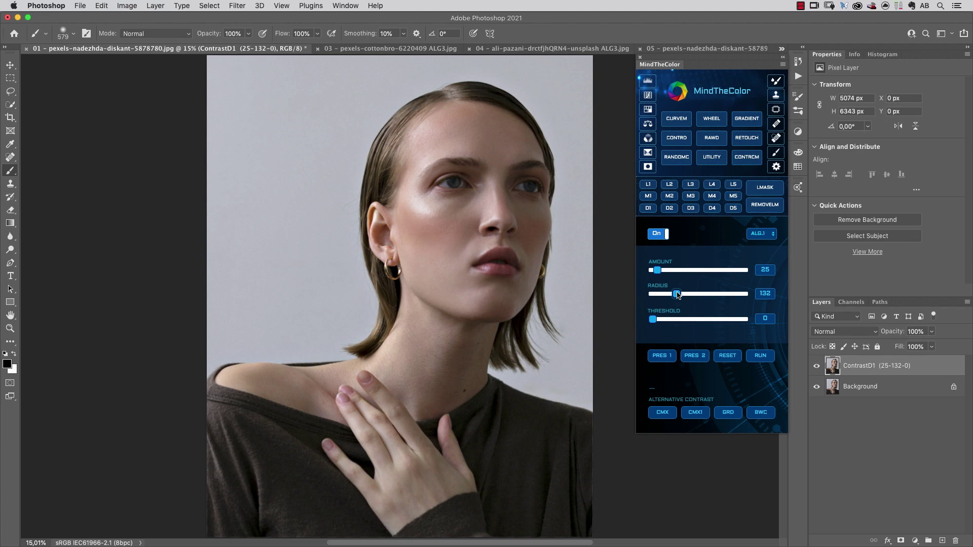
left_click(817, 367)
left_click(816, 367)
left_click_drag(657, 272, 678, 272)
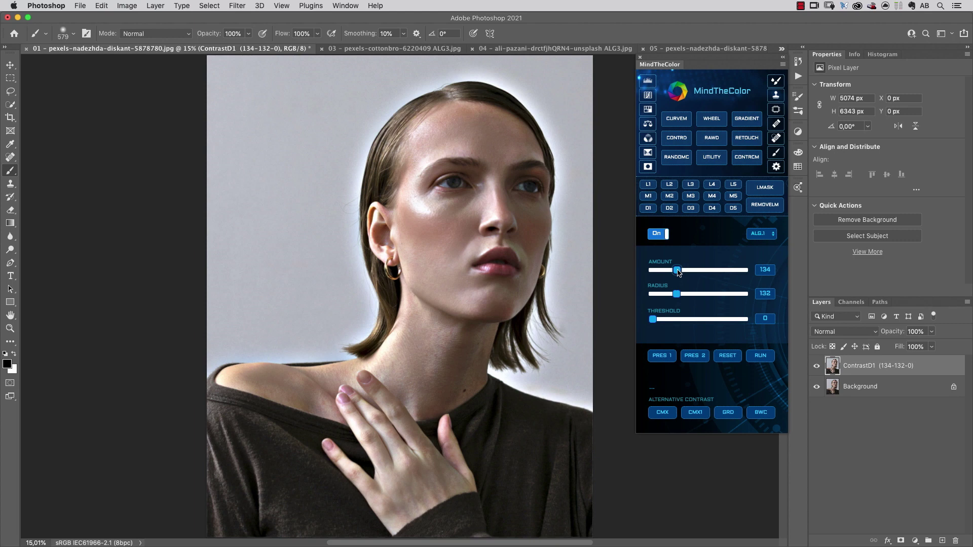
left_click_drag(677, 271, 661, 270)
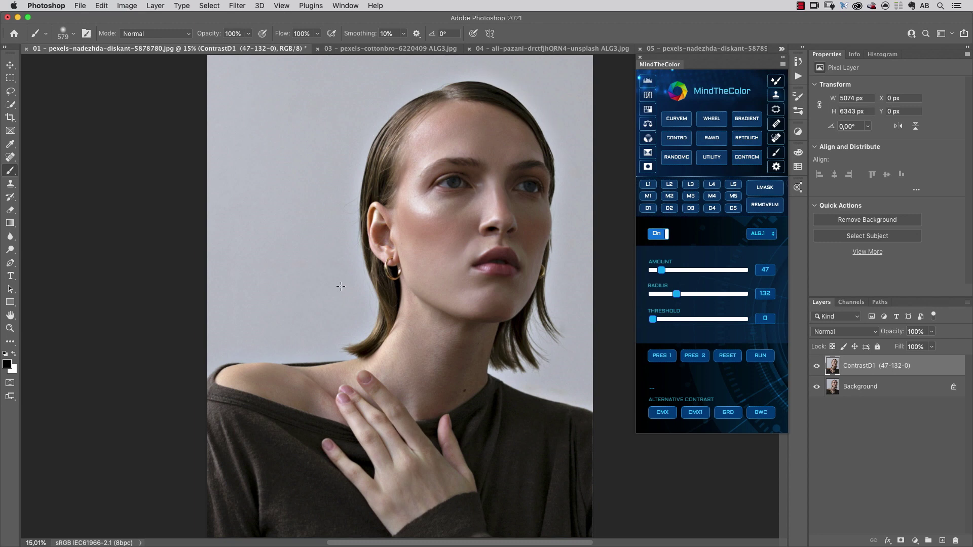
- Add a mask to the ALG.1 contrast layer and paint black around the hair, shoulders and head outline with a soft brush
left_click(900, 541)
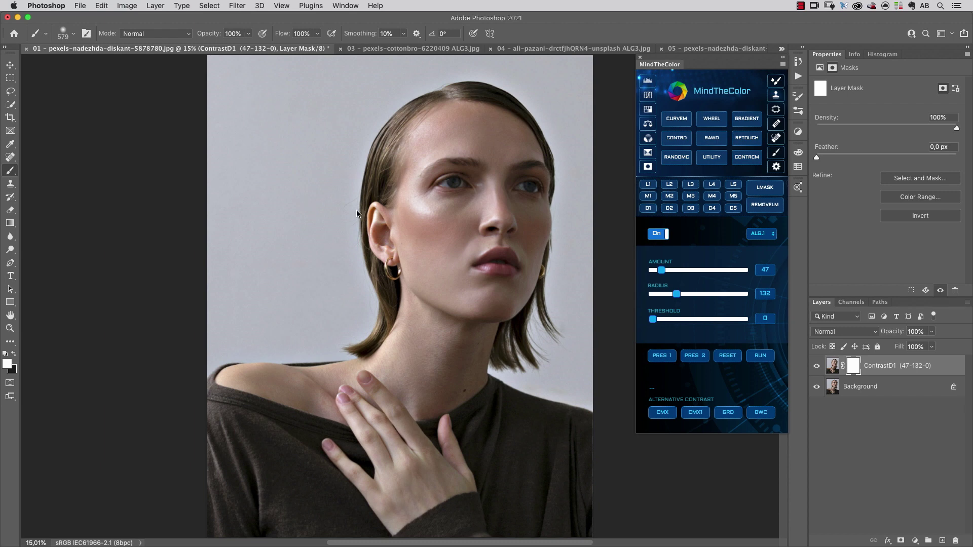
mouse_move(356, 211)
left_mouse_down()
mouse_move(366, 208)
mouse_move(350, 209)
left_mouse_up()
key("x")
mouse_move(232, 356)
left_mouse_down()
mouse_move(329, 350)
mouse_move(392, 324)
mouse_move(353, 291)
mouse_move(345, 206)
mouse_move(359, 155)
mouse_move(381, 108)
mouse_move(443, 66)
mouse_move(499, 67)
left_mouse_up()
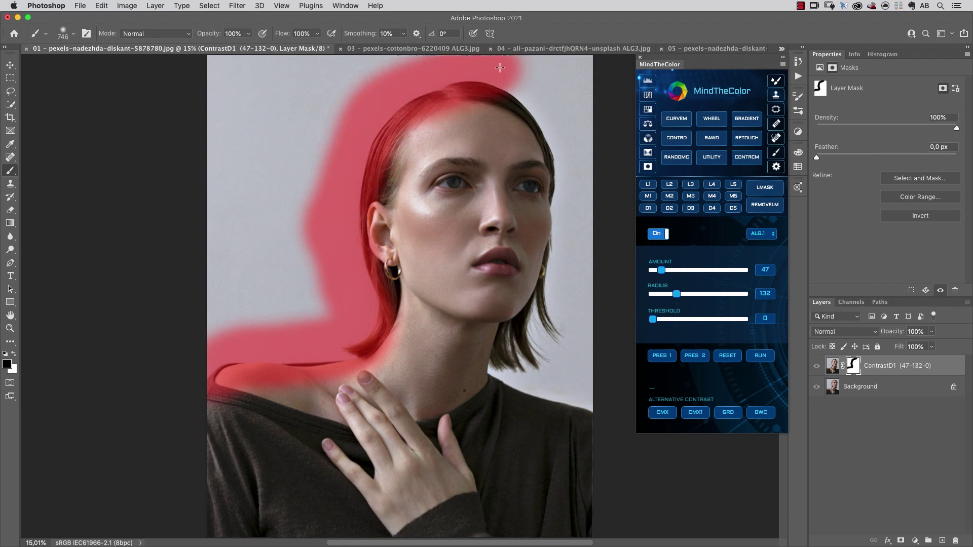
left_click_drag(550, 102, 535, 96, "ctrl+alt")
mouse_move(476, 88)
left_mouse_down()
mouse_move(535, 106)
mouse_move(555, 134)
mouse_move(567, 194)
mouse_move(556, 301)
mouse_move(564, 330)
mouse_move(541, 335)
mouse_move(537, 304)
mouse_move(492, 371)
mouse_move(598, 407)
mouse_move(586, 404)
mouse_move(591, 298)
left_mouse_up()
left_click_drag(557, 190, 562, 254)
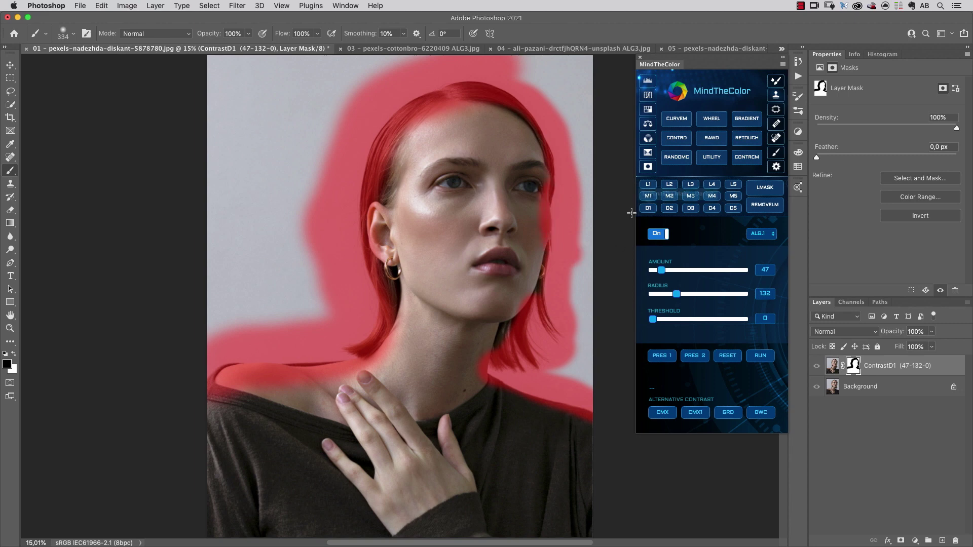
key("backslash")
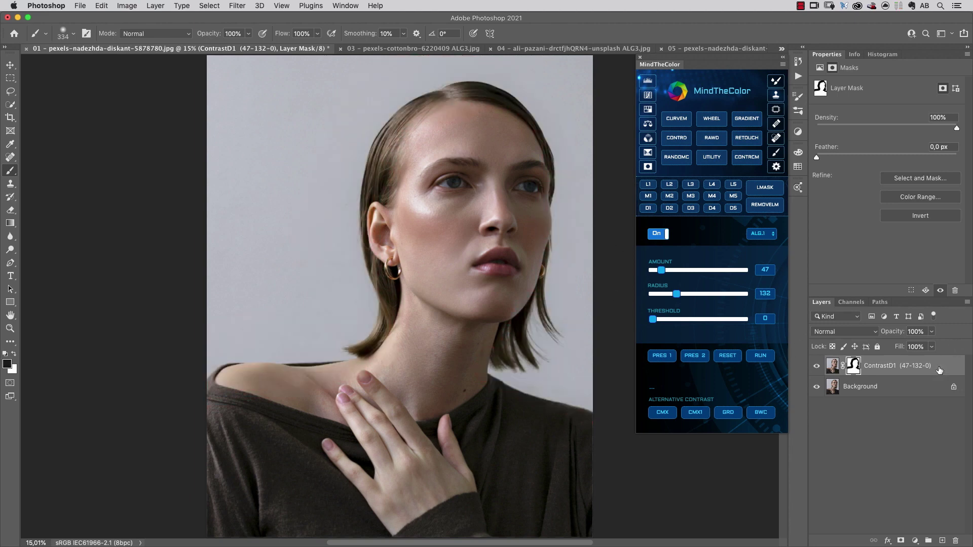
- Compare the masked contrast layer with its mask disabled and enabled, and with the layer hidden and shown
left_click(852, 366, "shift")
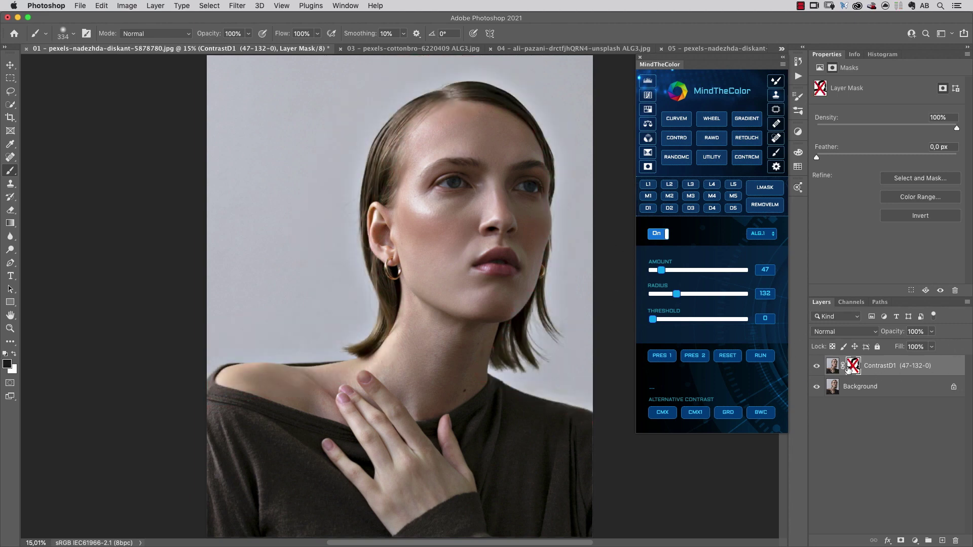
left_click(852, 365, "shift")
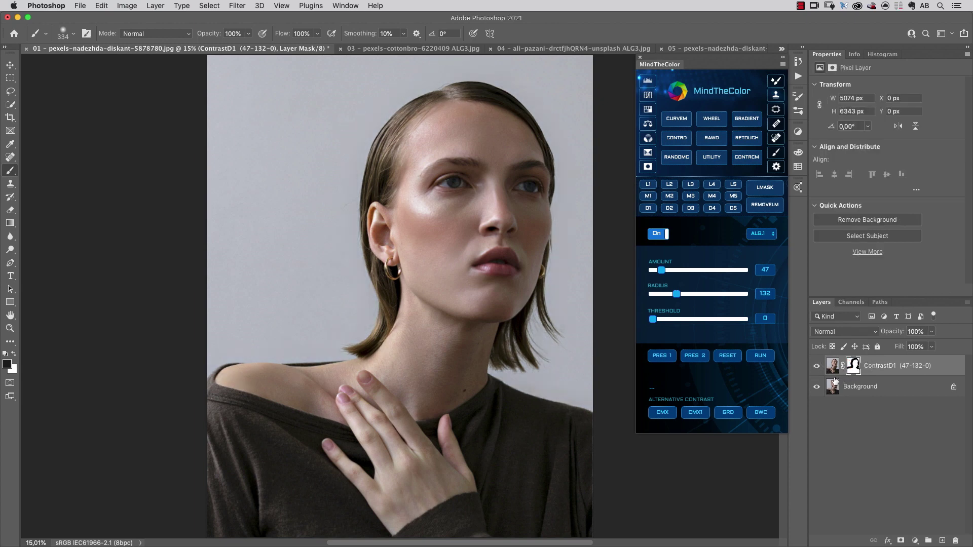
left_click(816, 367)
left_click(815, 368)
- Create a second contrast layer using ALG.2 with radius 227 and amount 22
left_click(765, 234)
left_click(770, 249)
left_click_drag(677, 294, 693, 295)
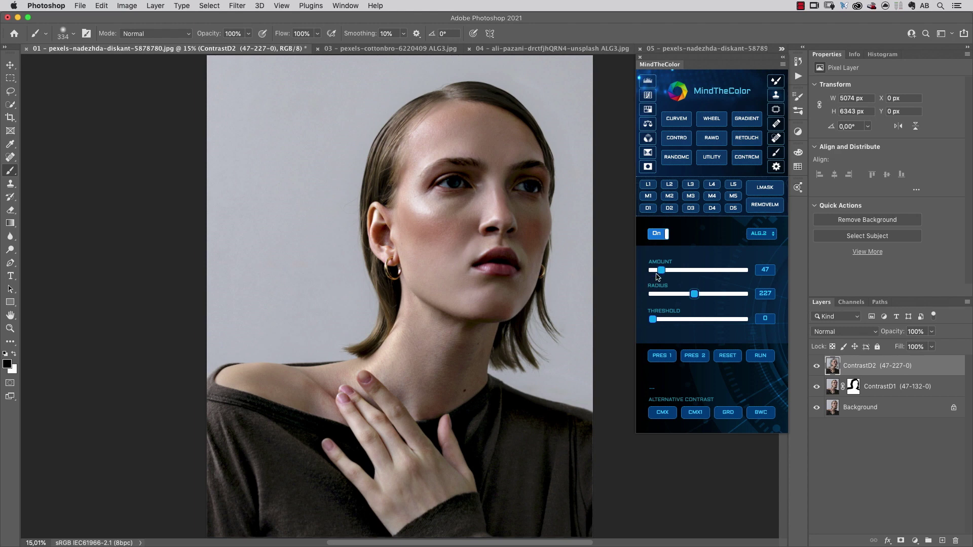
left_click_drag(659, 271, 656, 270)
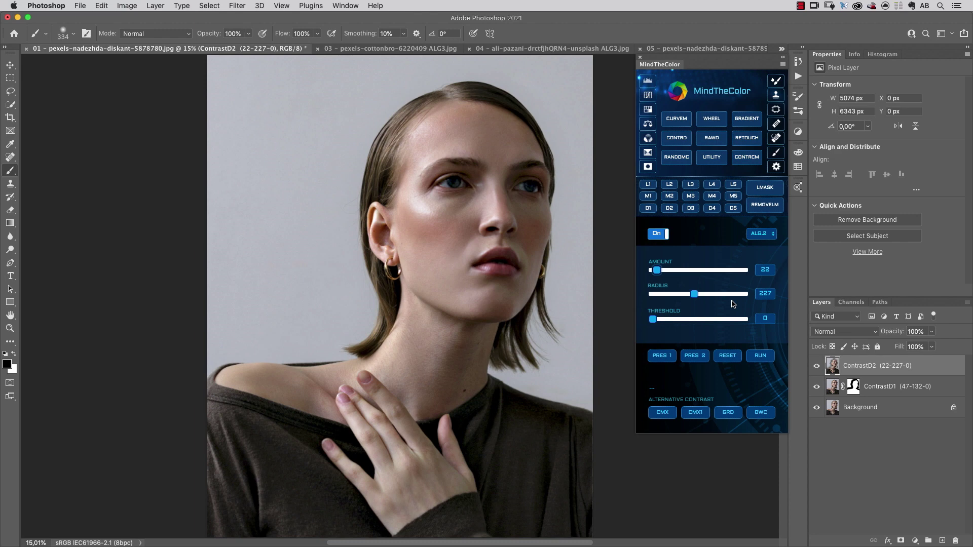
- Compare the portrait with the ALG.2 contrast layer hidden and shown
left_click(816, 365)
left_click(816, 365)
left_click(816, 366)
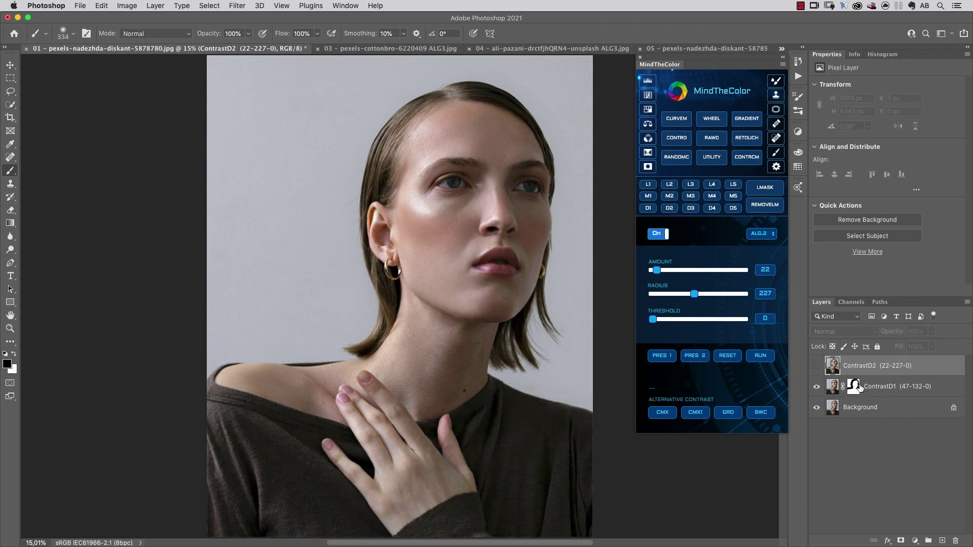
left_click(816, 366)
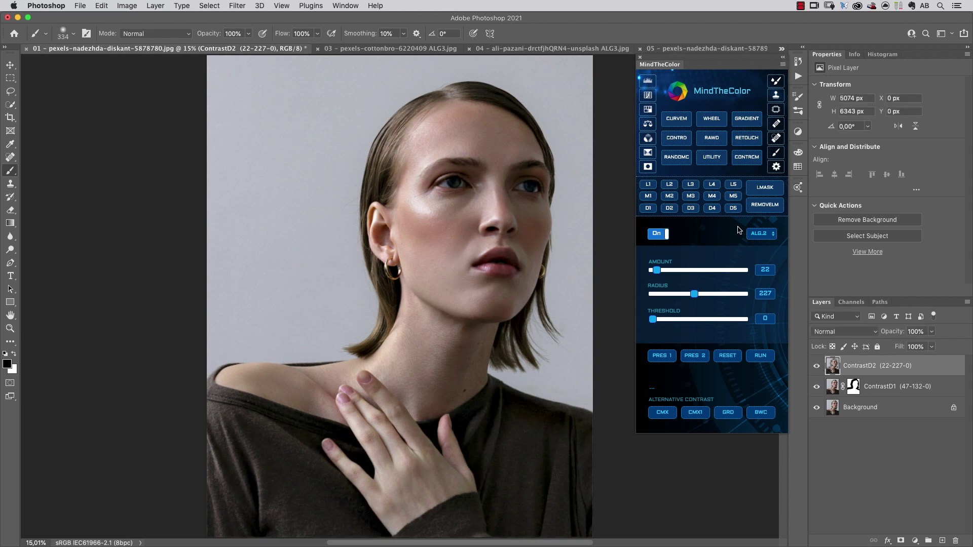
- Save the current state of the portrait as a new history snapshot
left_click(769, 234)
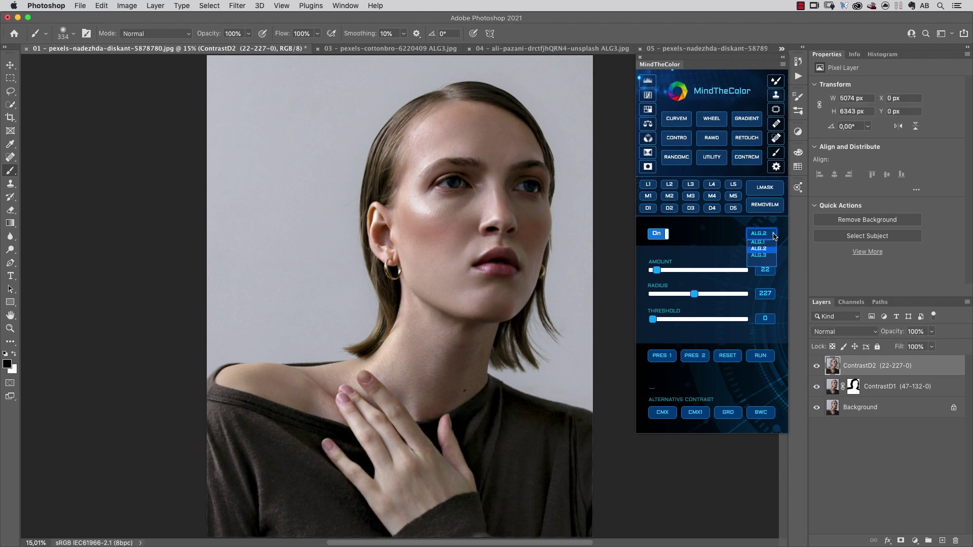
left_click(707, 234)
left_click(798, 61)
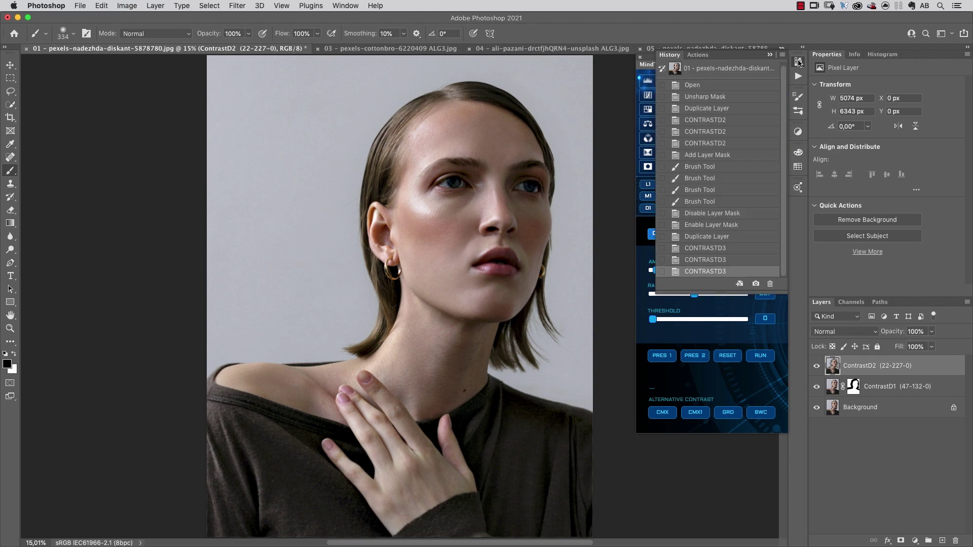
left_click(756, 284)
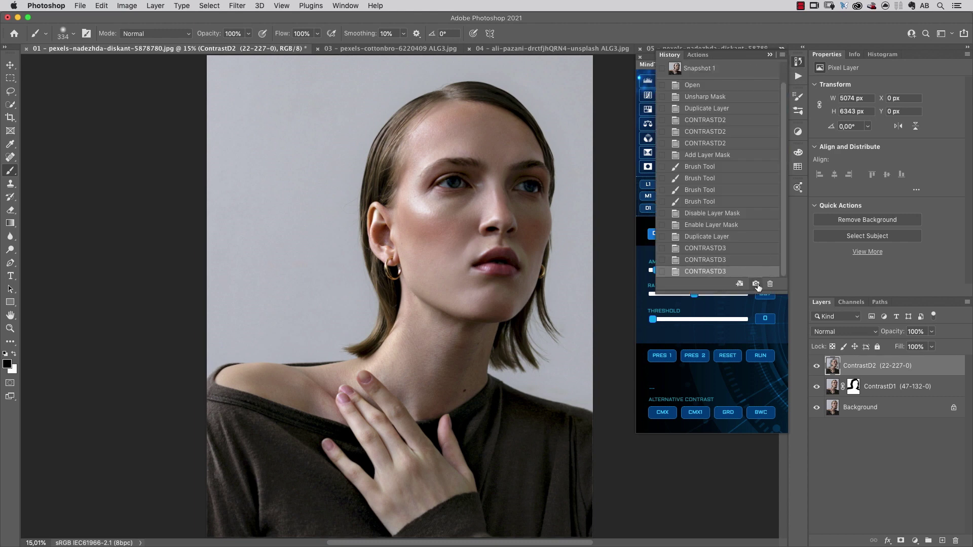
- Rename the new history snapshot as ALG 1-2 and put the history list away
double_click(698, 68)
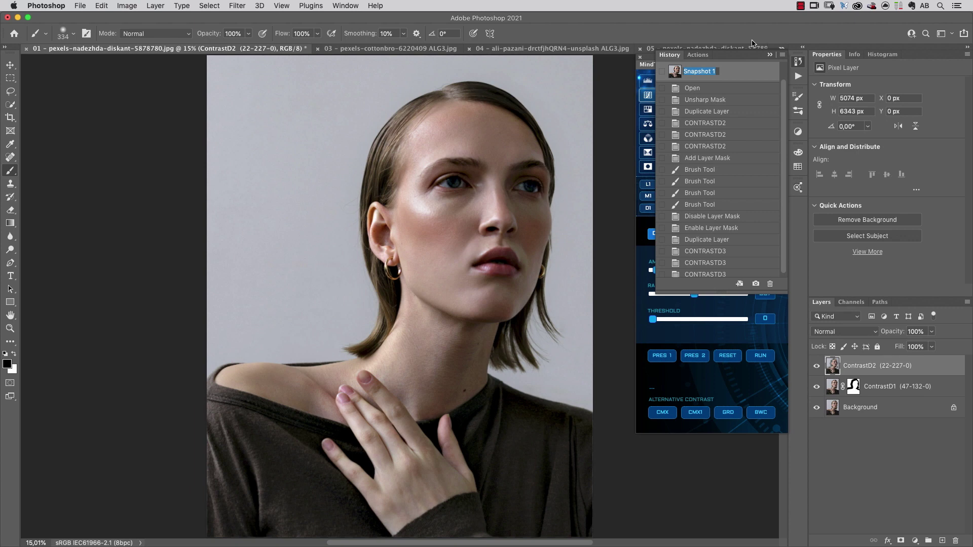
type("ALG 1-2")
key("Return")
left_click(769, 54)
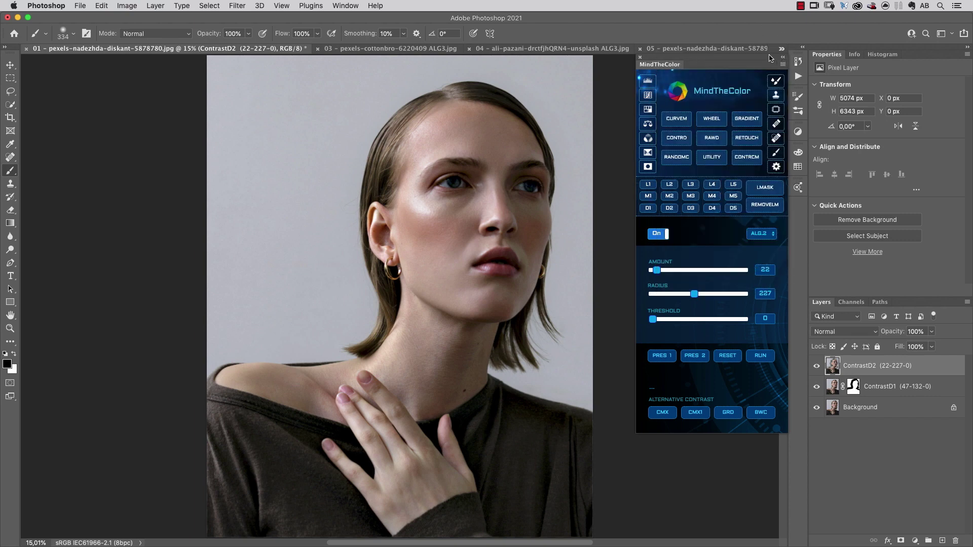
- Delete the ContrastD2 and ContrastD1 layers, leaving only the Background layer
left_click(922, 387, "shift")
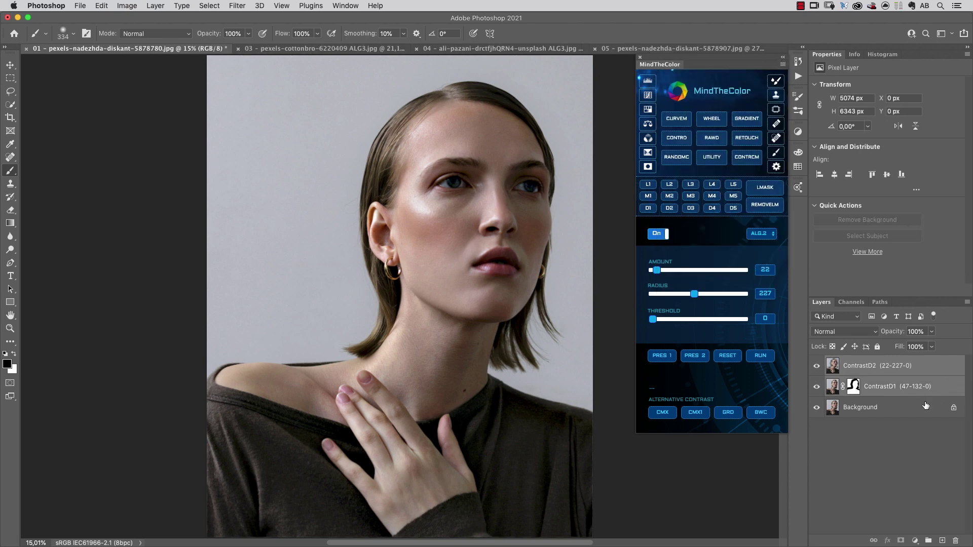
left_click_drag(932, 388, 969, 499)
left_click_drag(955, 539, 955, 540)
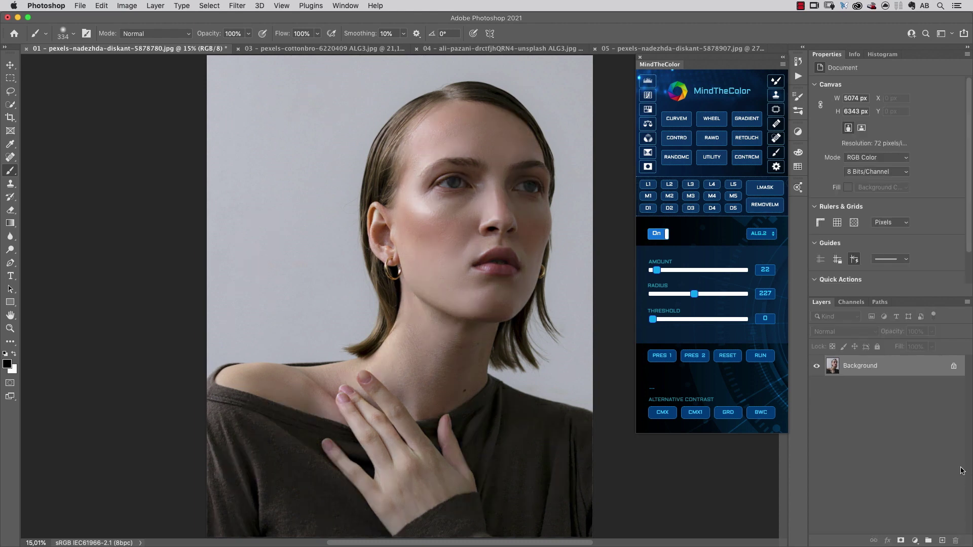
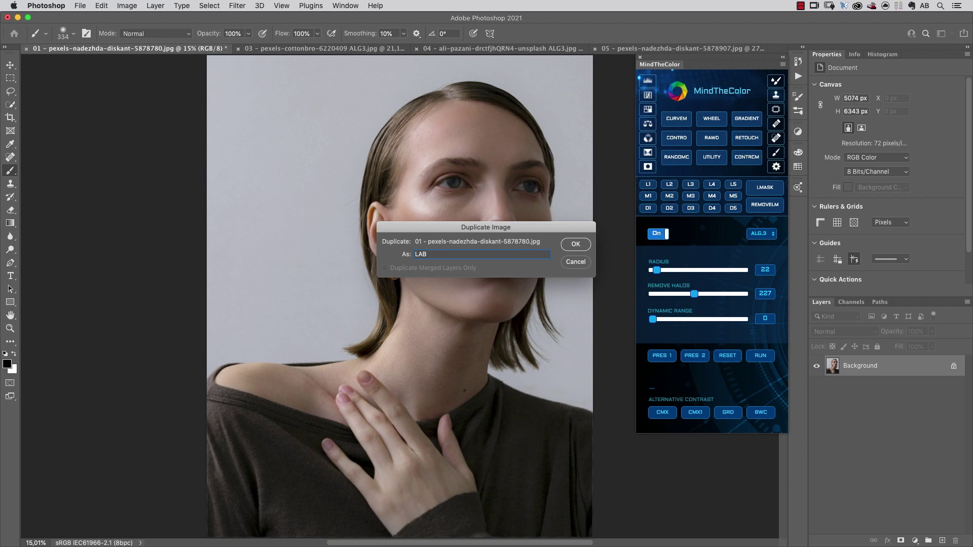
- Duplicate the portrait as a document named LAB and run ALG.3 on it, accepting the conversion to Lab color
key("Return")
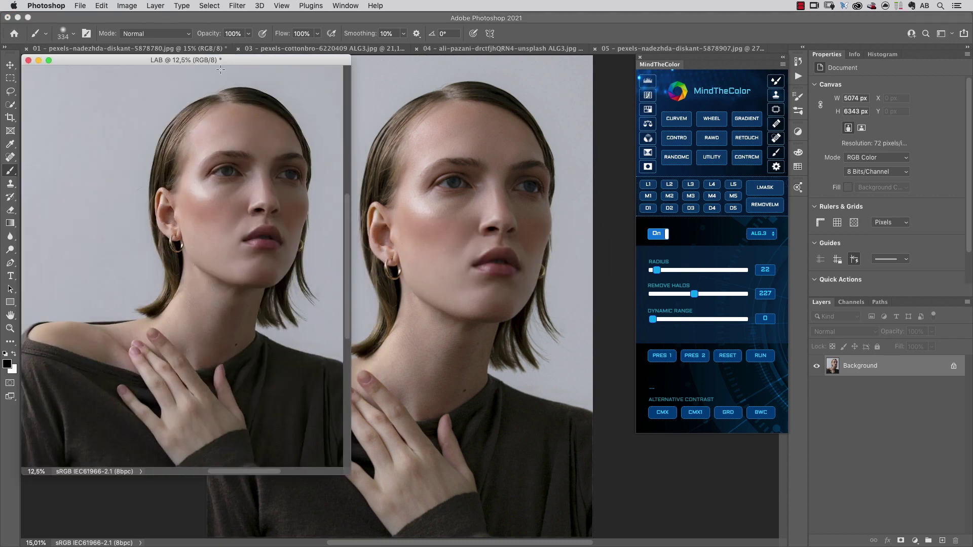
left_click(763, 357)
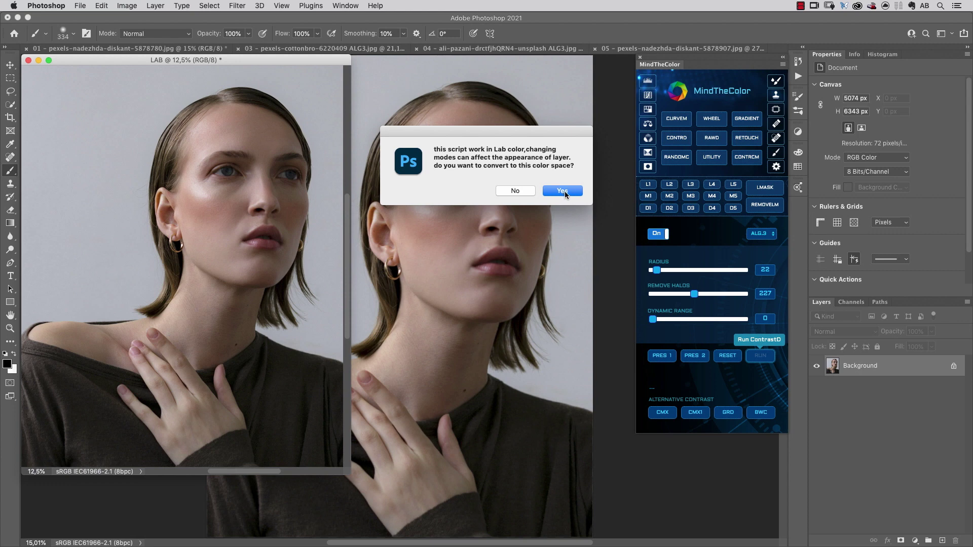
left_click(563, 191)
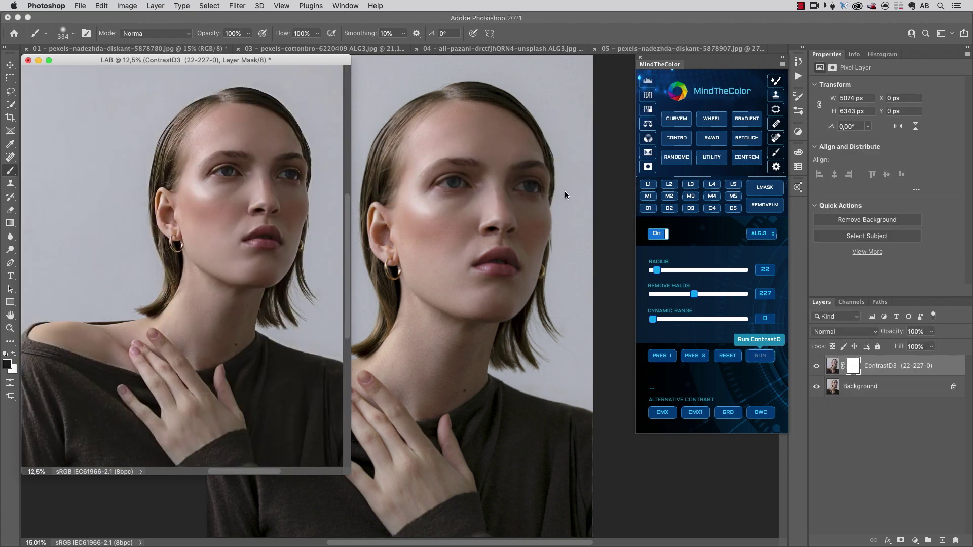
left_click(817, 369)
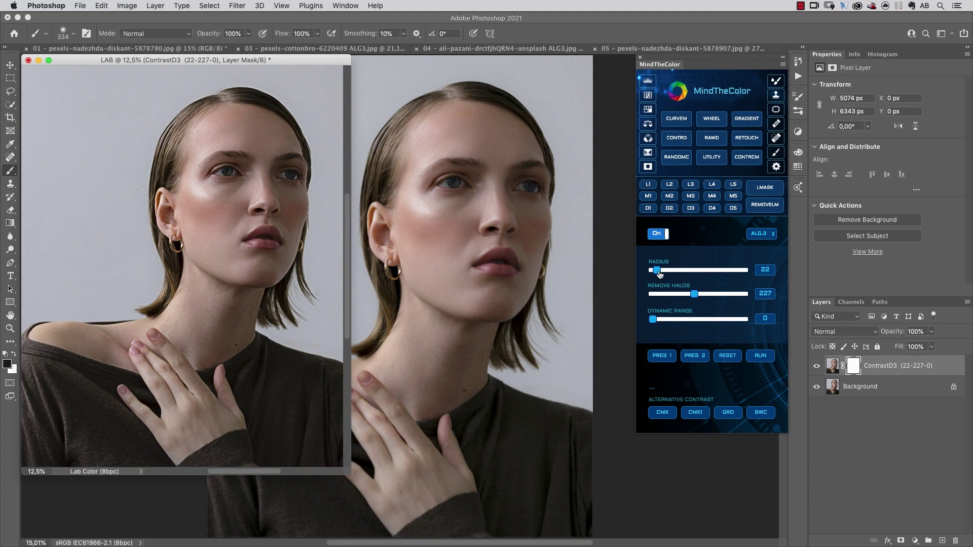
- Set the ALG.3 radius to 151 and compare the LAB copy with the contrast layer hidden and shown
left_click_drag(659, 274, 681, 269)
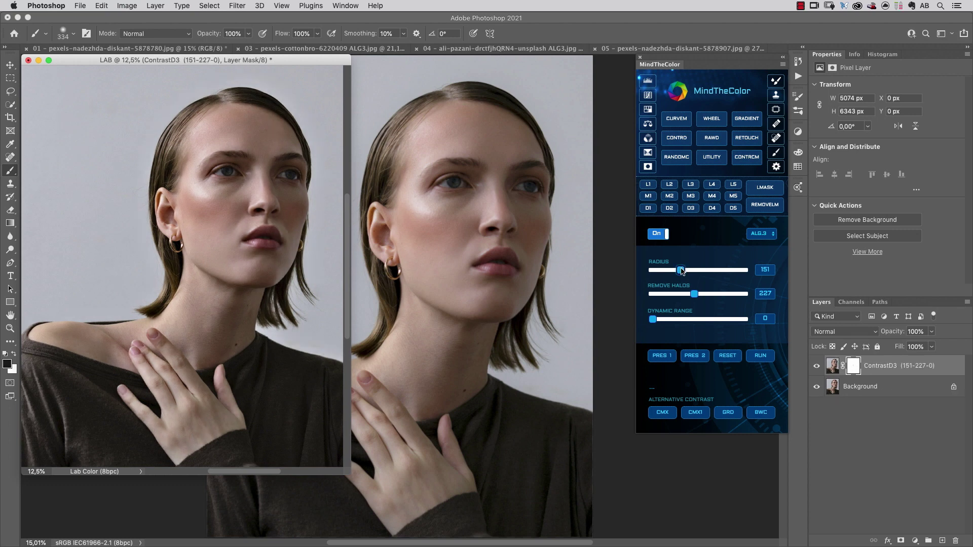
left_click(816, 366)
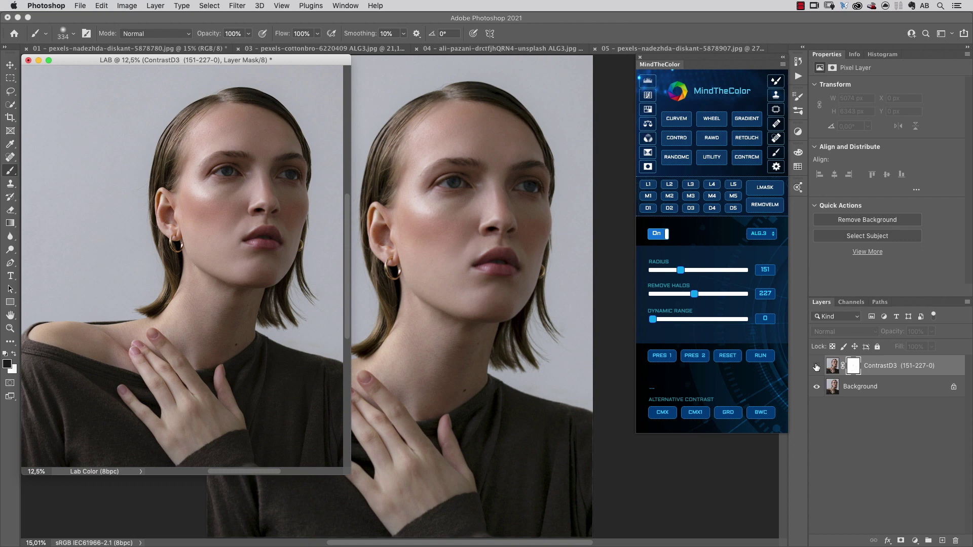
left_click(817, 366)
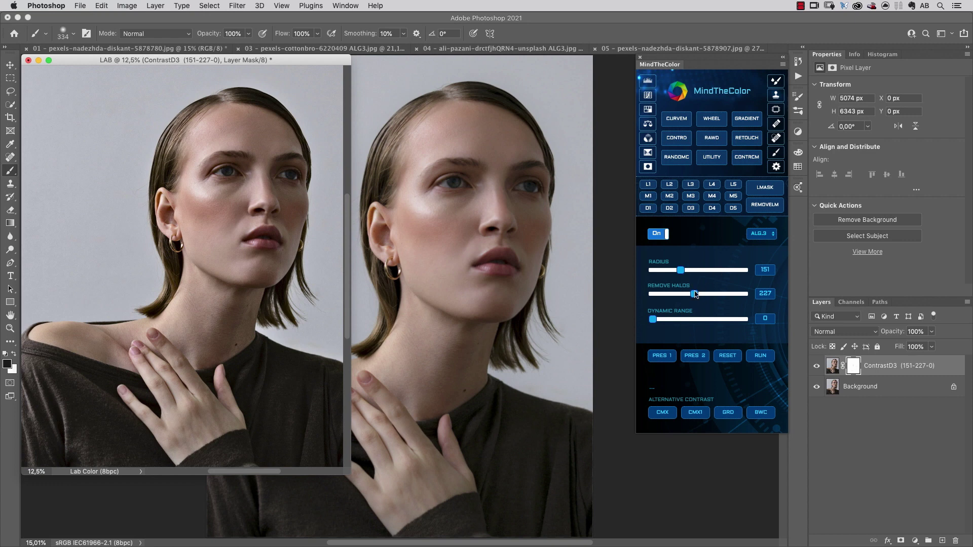
- Try Remove Halos values of 396 and 500, comparing the LAB copy with the contrast layer hidden and shown at each value
left_click_drag(694, 294, 726, 296)
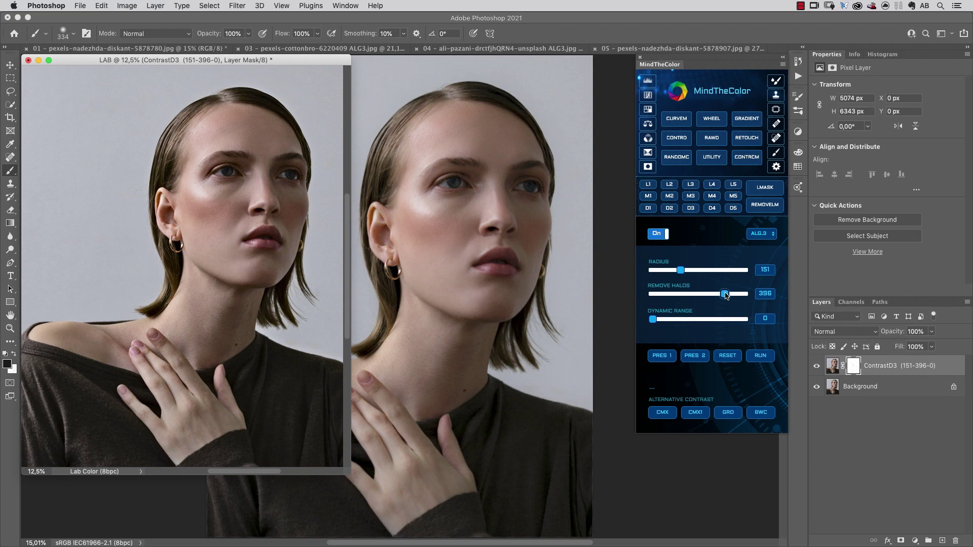
left_click(816, 365)
left_click(816, 365)
left_click_drag(725, 293, 747, 297)
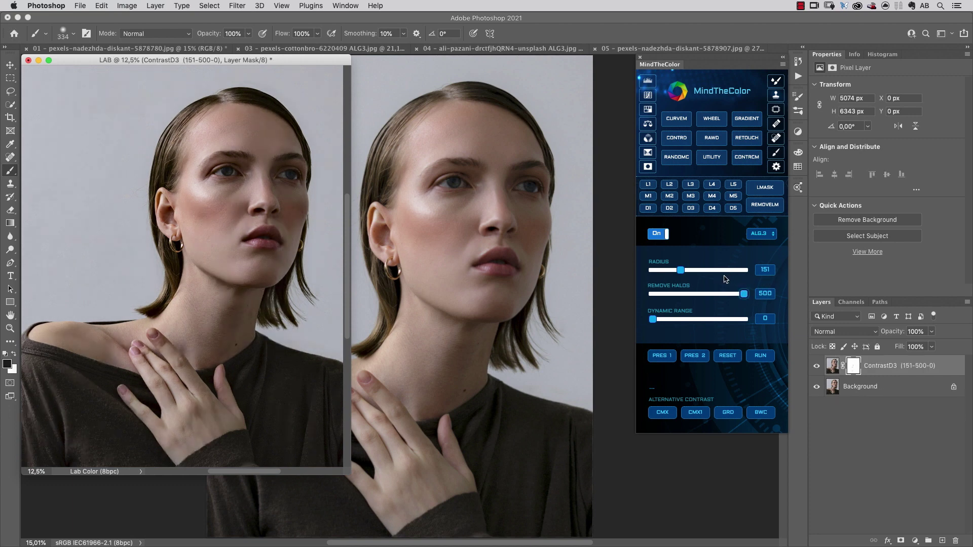
left_click(817, 366)
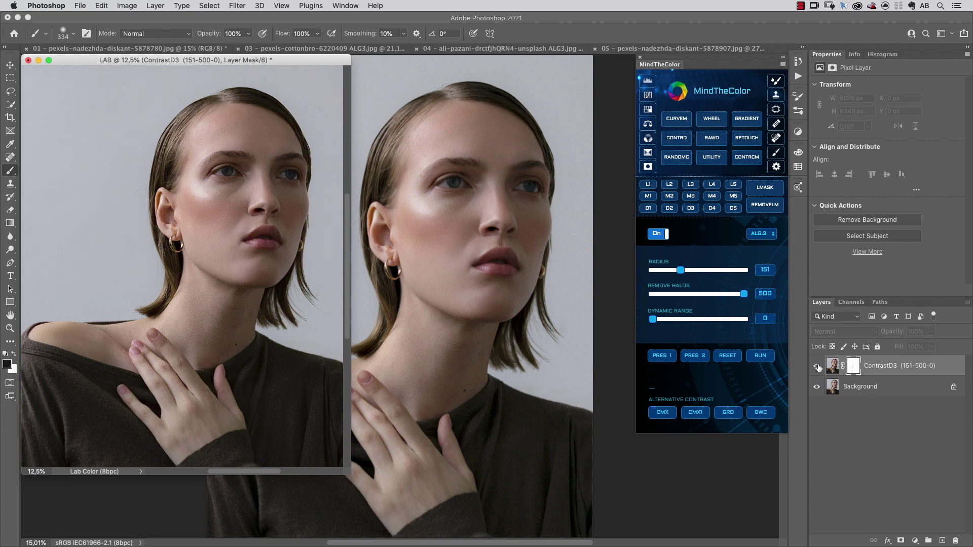
left_click(817, 365)
left_click(818, 366)
left_click(818, 366)
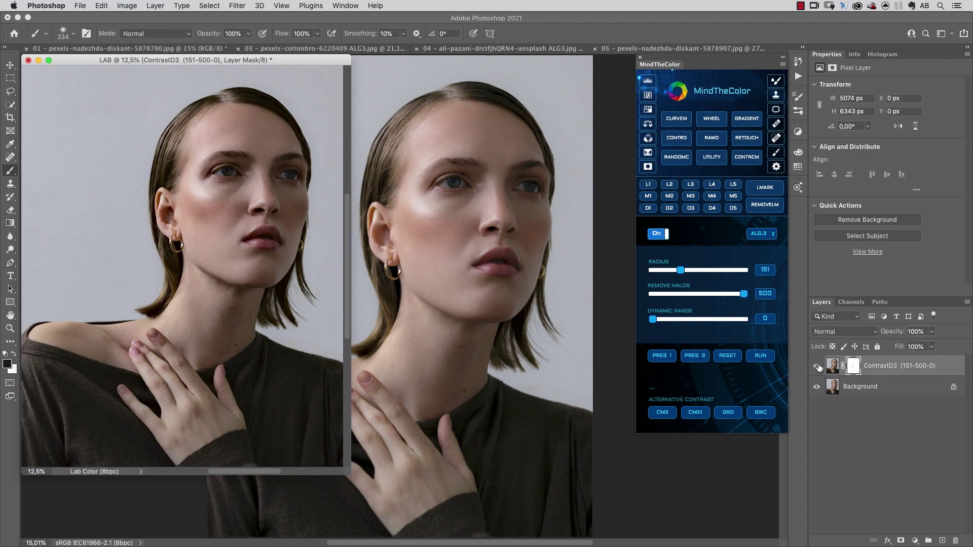
- Set Remove Halos to 355 and copy the resulting contrast layer from LAB into the original portrait
left_click_drag(743, 294, 717, 294)
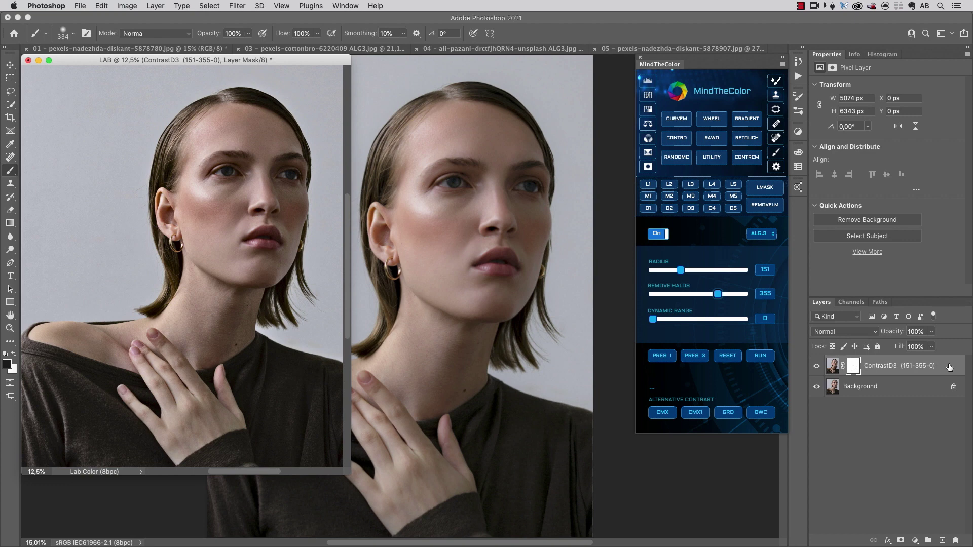
left_click_drag(948, 368, 542, 323)
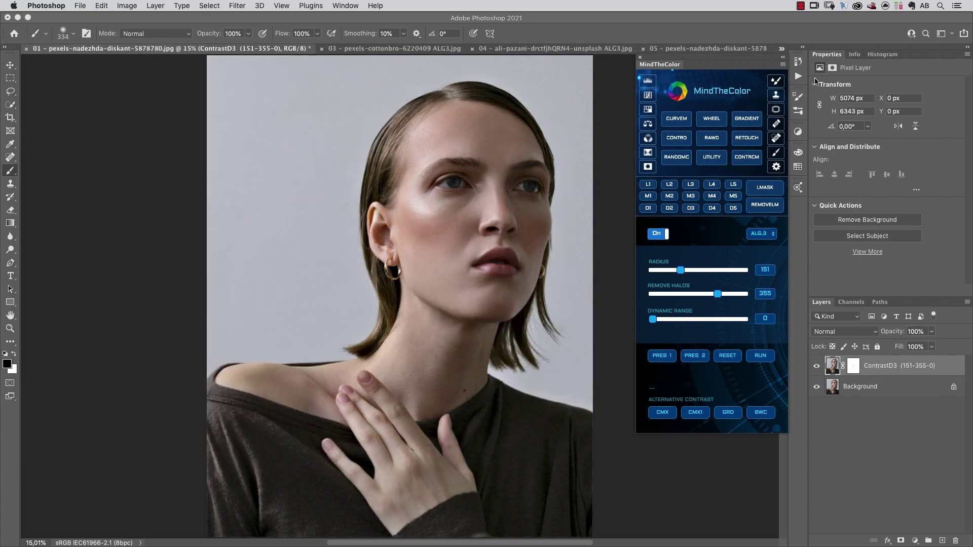
- Save the portrait's current state as a history snapshot named ALG 3
left_click(798, 60)
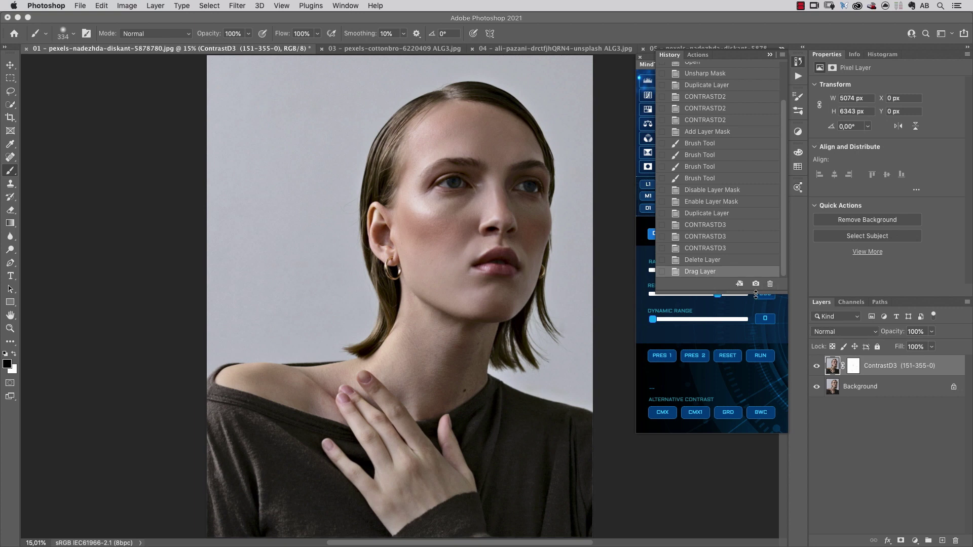
scroll(719, 167, "up", 3)
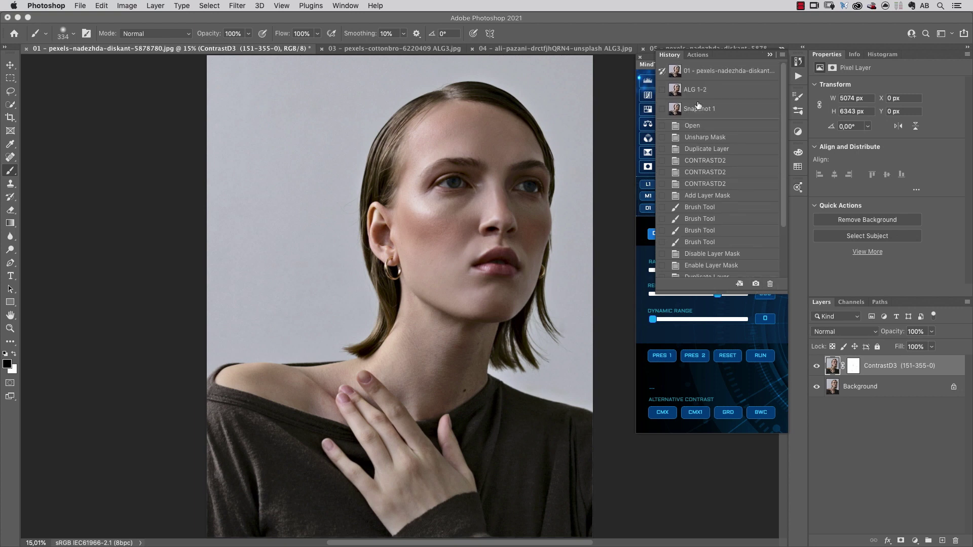
double_click(700, 109)
type("ALG 3")
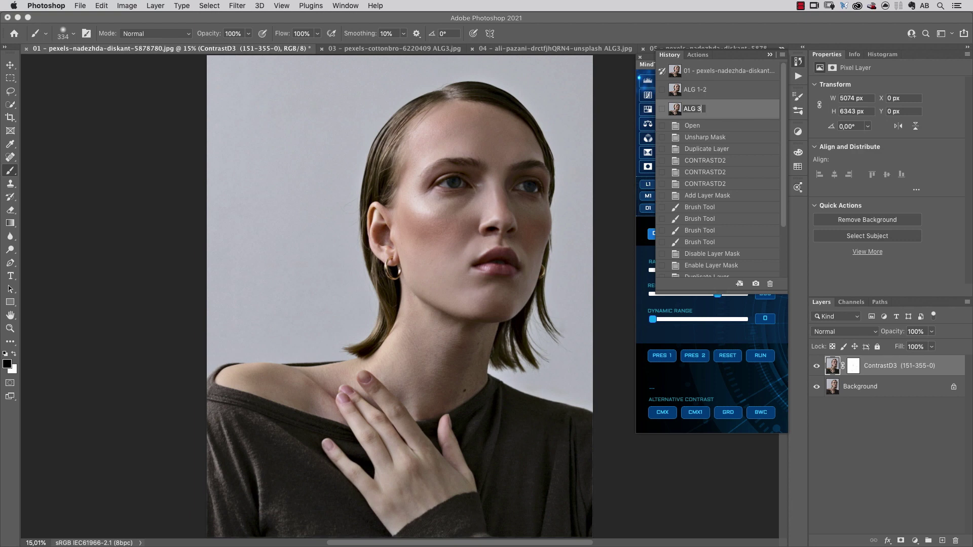
key("Return")
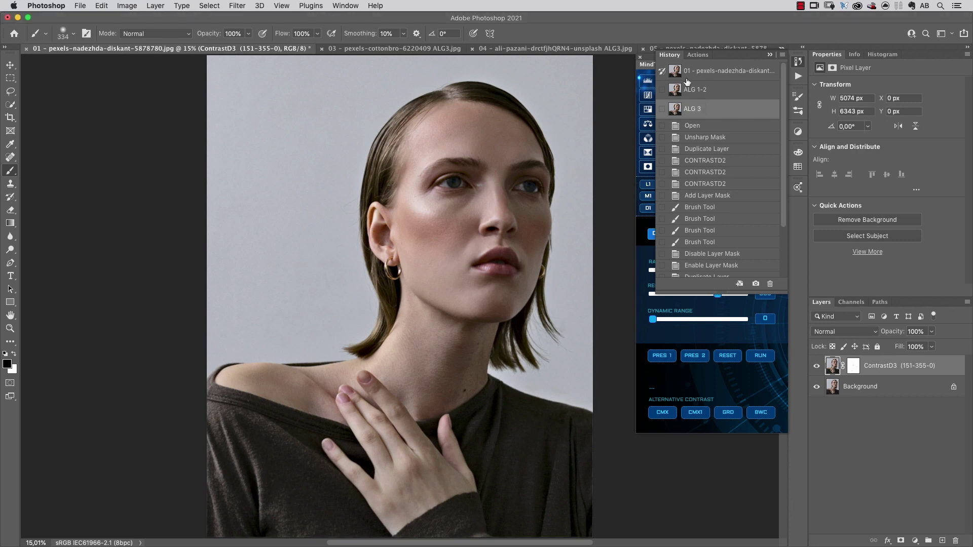
- Compare the portrait's ALG 1-2 and ALG 3 history snapshots by alternating between them, ending on ALG 3
left_click(722, 92)
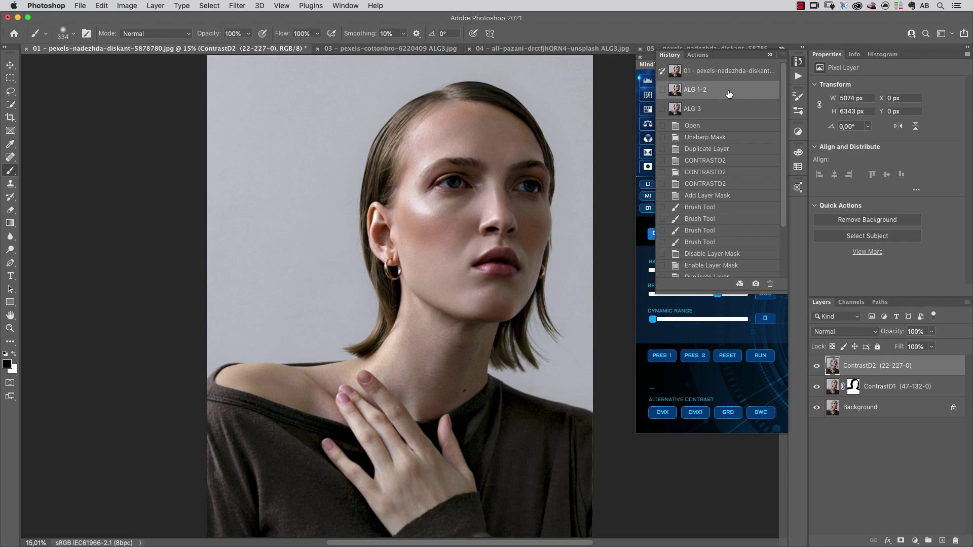
left_click(722, 110)
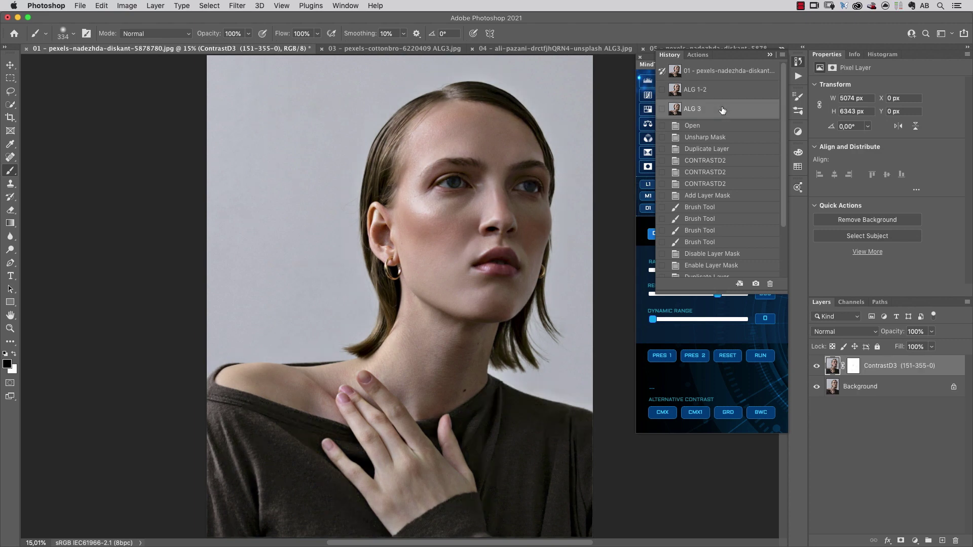
left_click(724, 94)
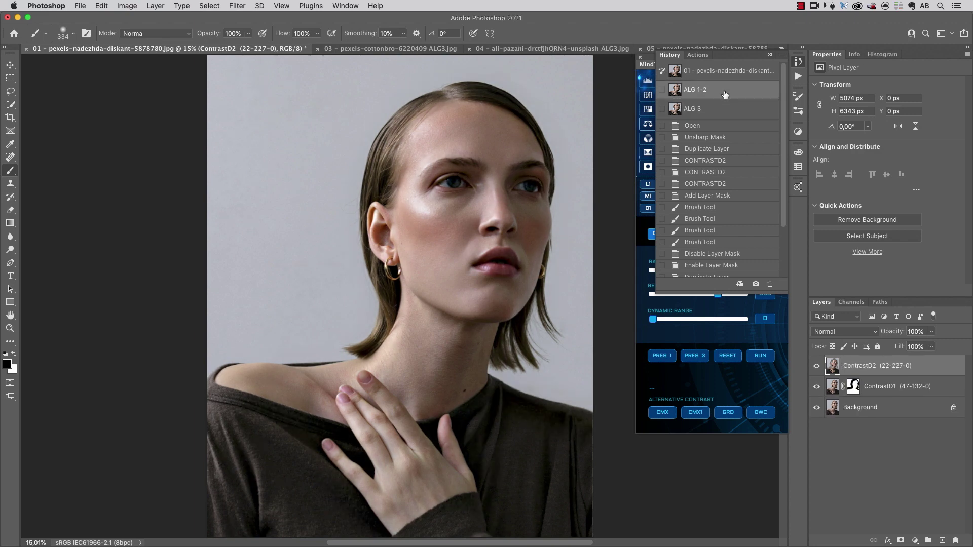
left_click(721, 107)
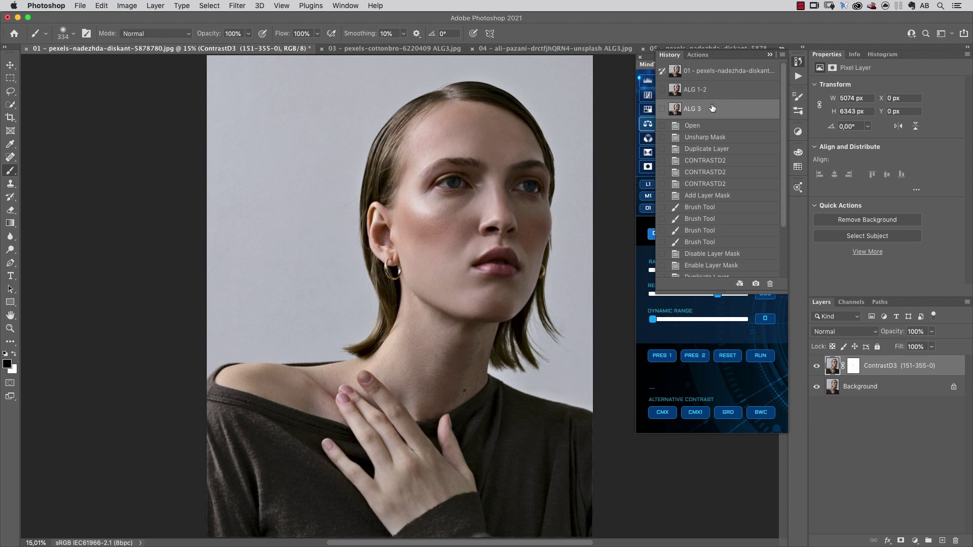
left_click(711, 90)
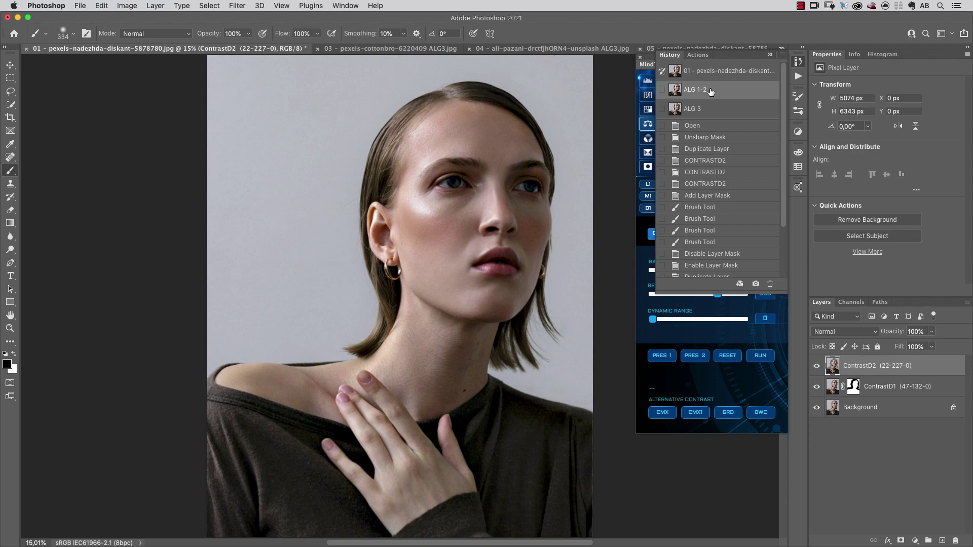
left_click(713, 112)
left_click(714, 97)
left_click(712, 110)
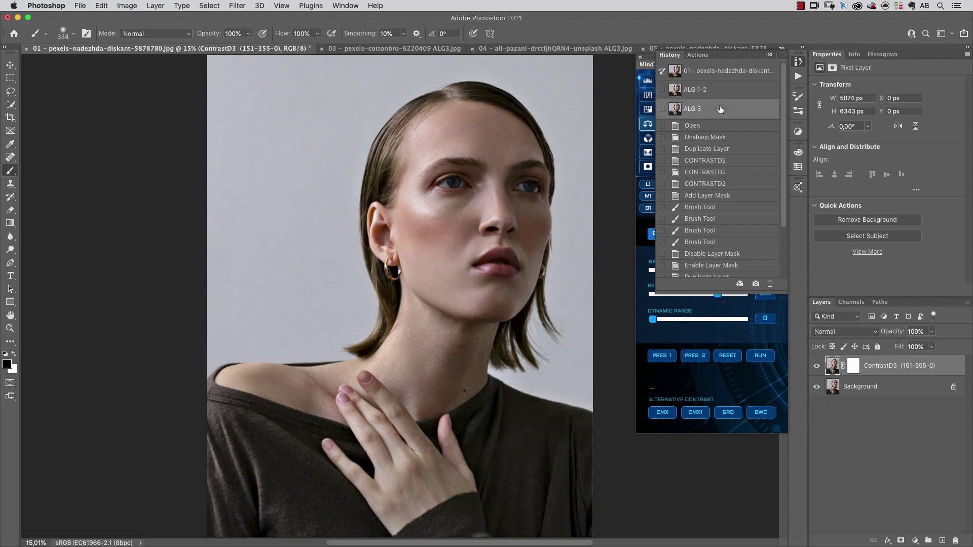
- Reduce the ALG.3 radius to 114 in the LAB document and copy that contrast layer into the original portrait
left_click(352, 5)
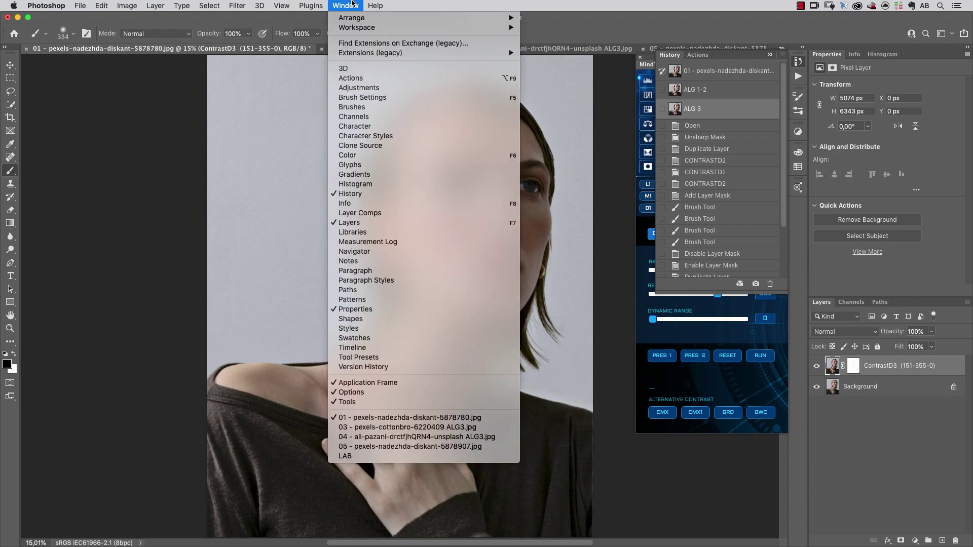
left_click(403, 456)
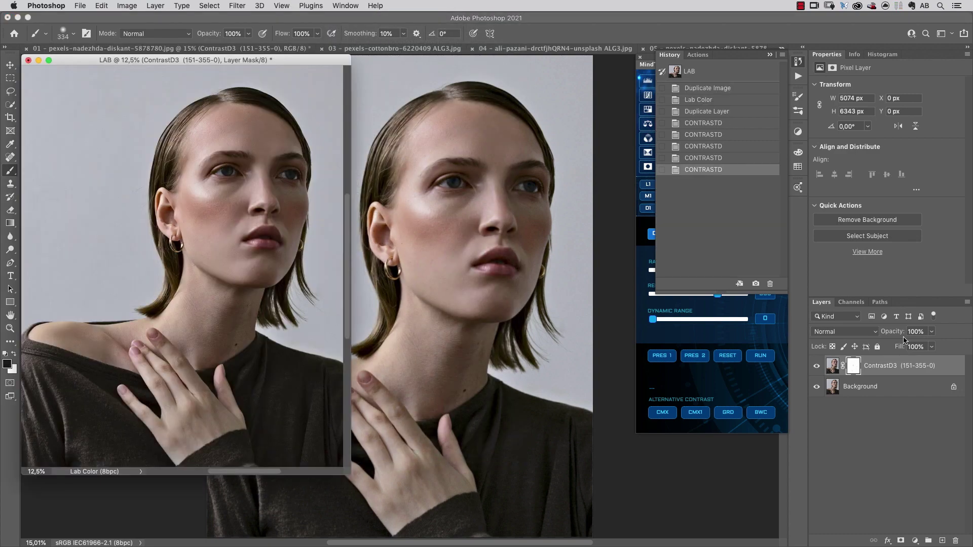
left_click(741, 388)
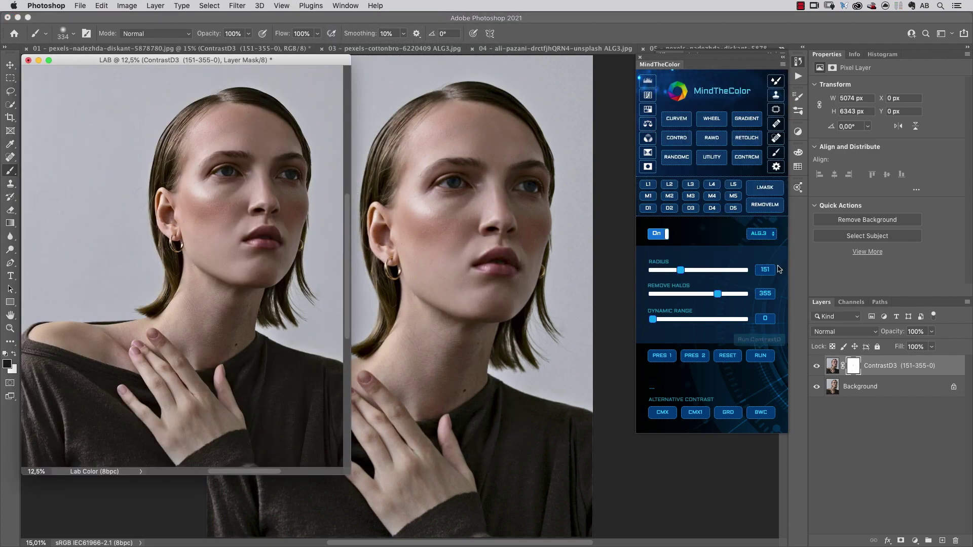
left_click_drag(683, 272, 677, 272)
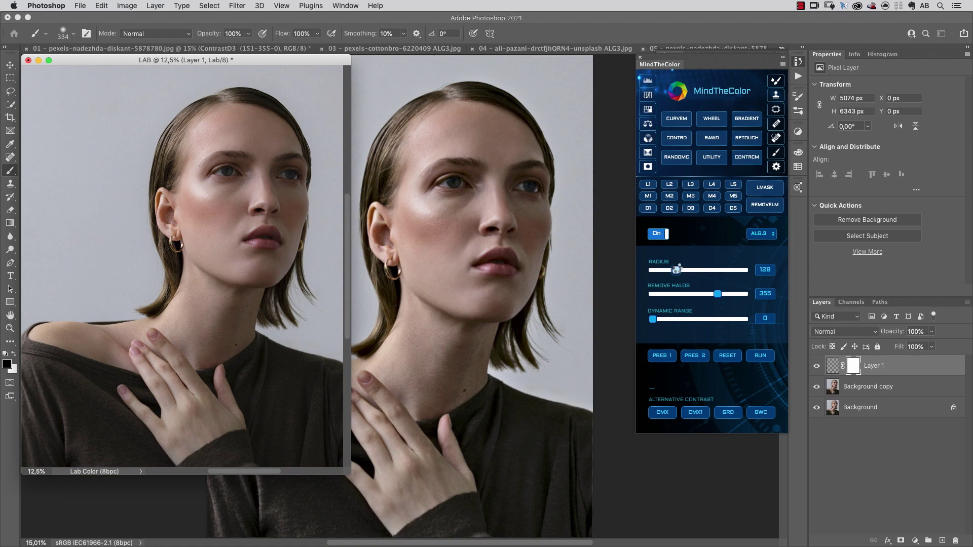
left_click_drag(677, 270, 673, 270)
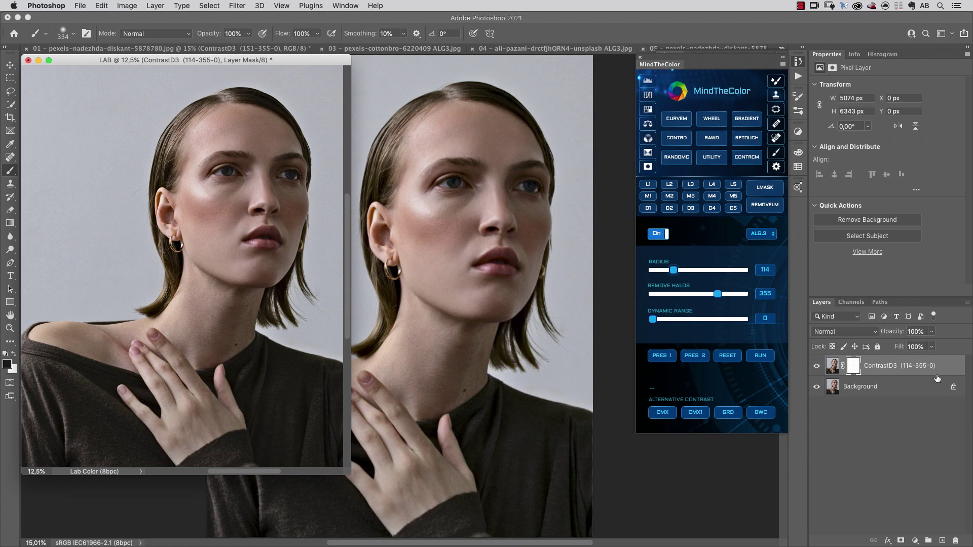
left_click_drag(944, 363, 574, 211)
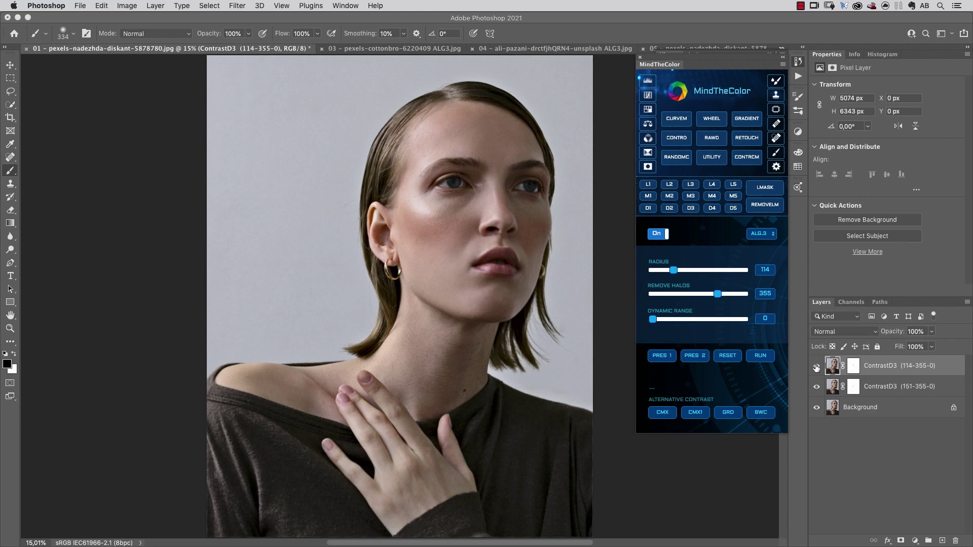
- Compare the portrait's two ContrastD3 layers with each other and the original, and delete the ContrastD3 (151-355-0) layer
left_click(816, 366)
left_click(816, 366)
left_click(816, 388)
left_click(817, 367)
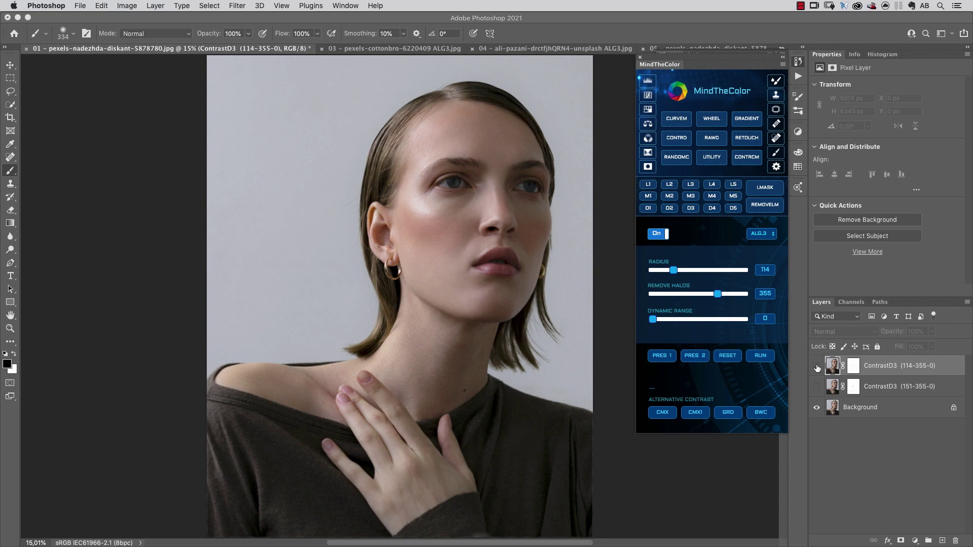
left_click(817, 367)
left_click(816, 366)
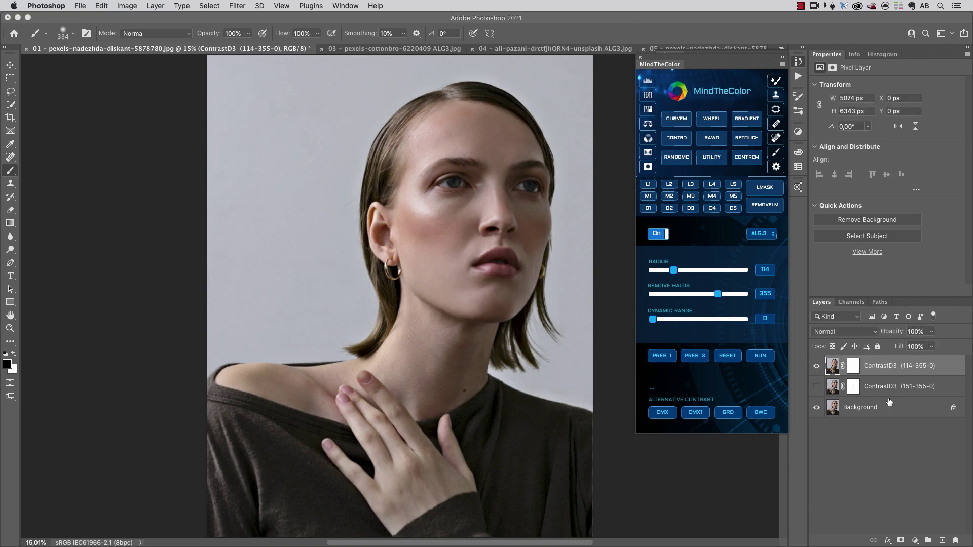
left_click(816, 388)
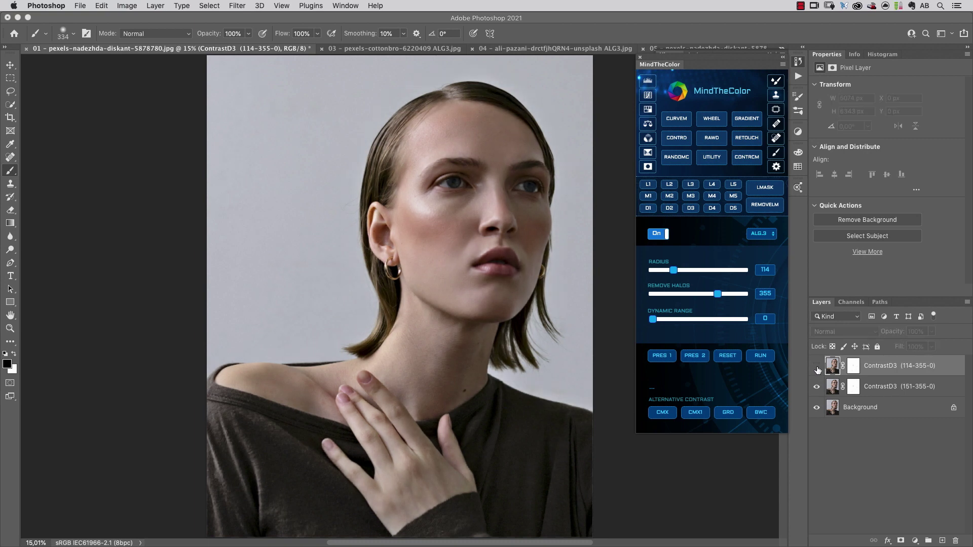
left_click(816, 368)
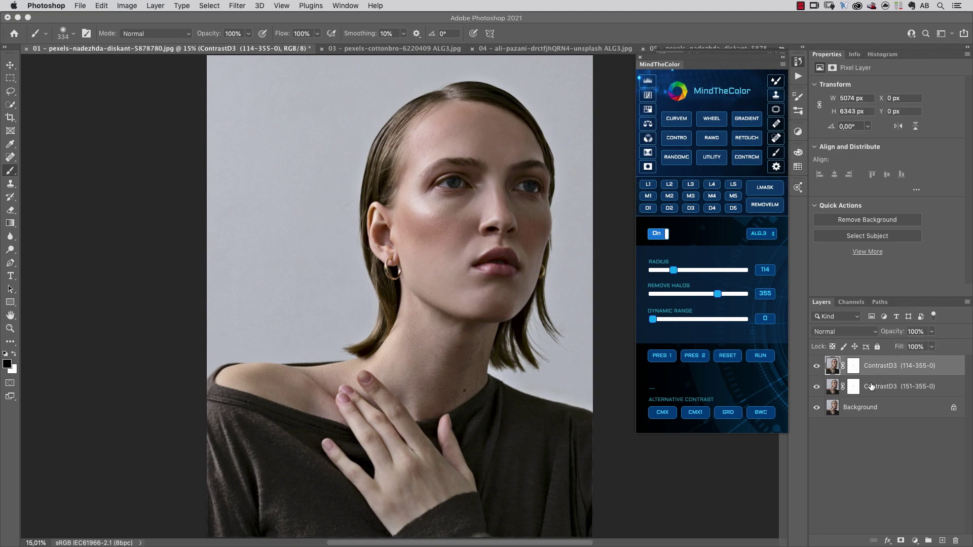
left_click_drag(872, 387, 956, 540)
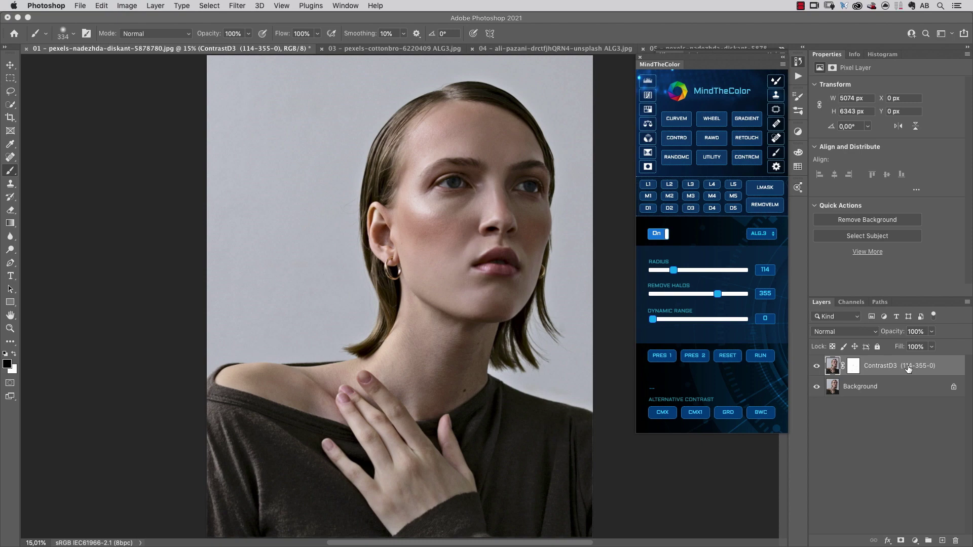
- Run ALG.3 on document 03, the photo of two people in dark coats, accepting the conversion to Lab color
left_click(405, 49)
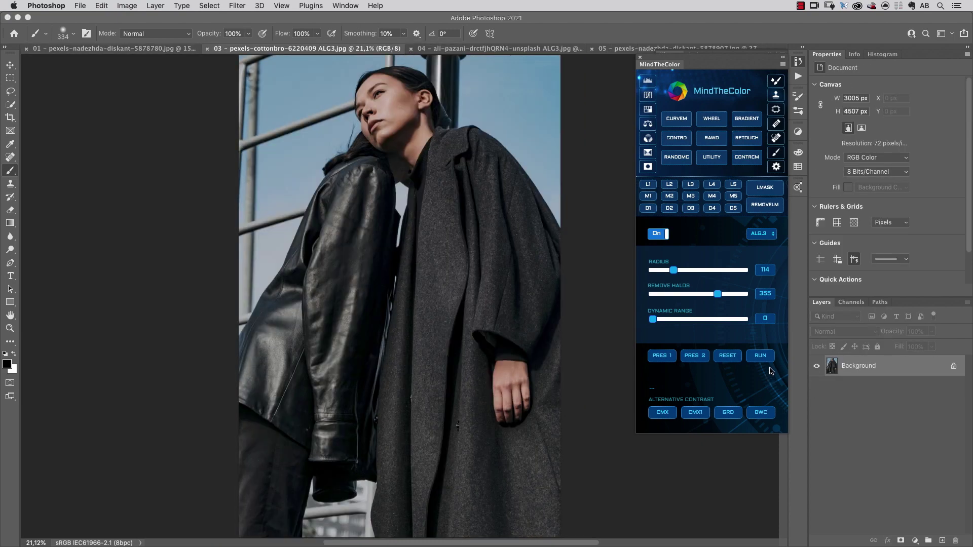
left_click(762, 357)
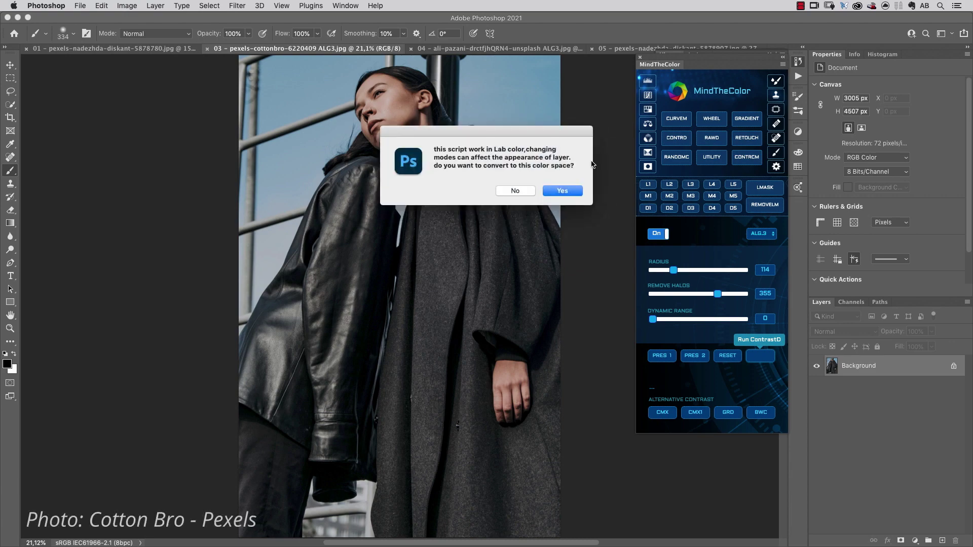
left_click(560, 192)
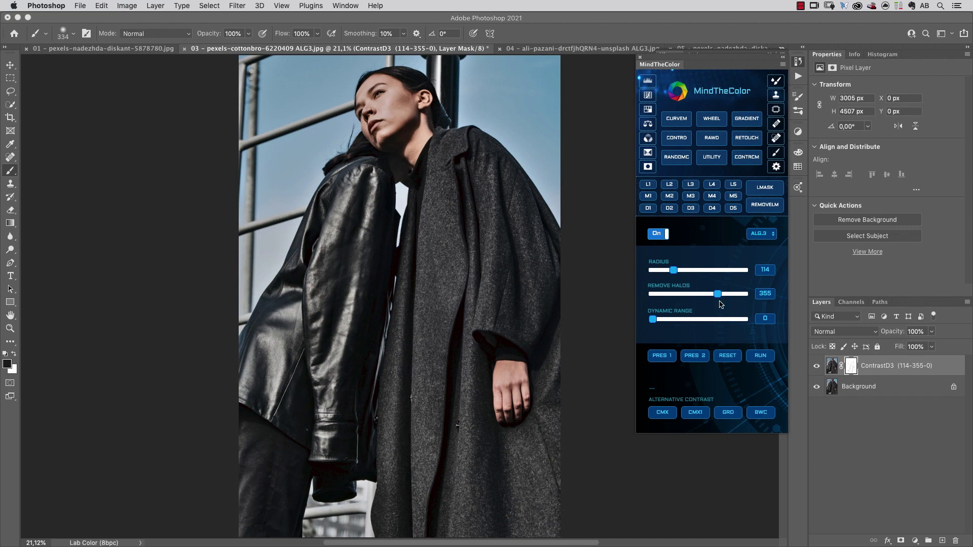
- Adjust document 03's ALG.3 contrast layer to Radius 151, Remove Halos 500 and Dynamic Range 6
left_click_drag(718, 293, 753, 296)
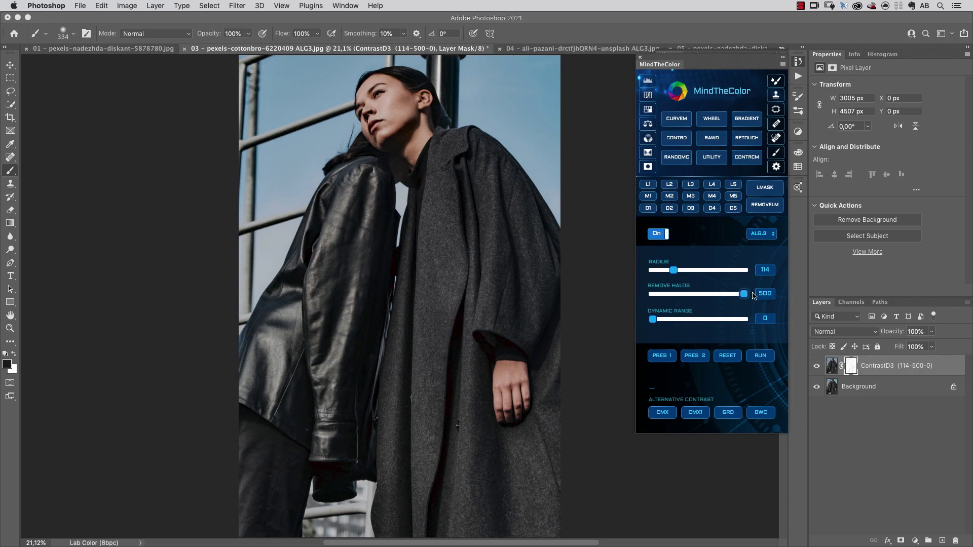
left_click_drag(674, 270, 681, 272)
left_click_drag(653, 319, 658, 321)
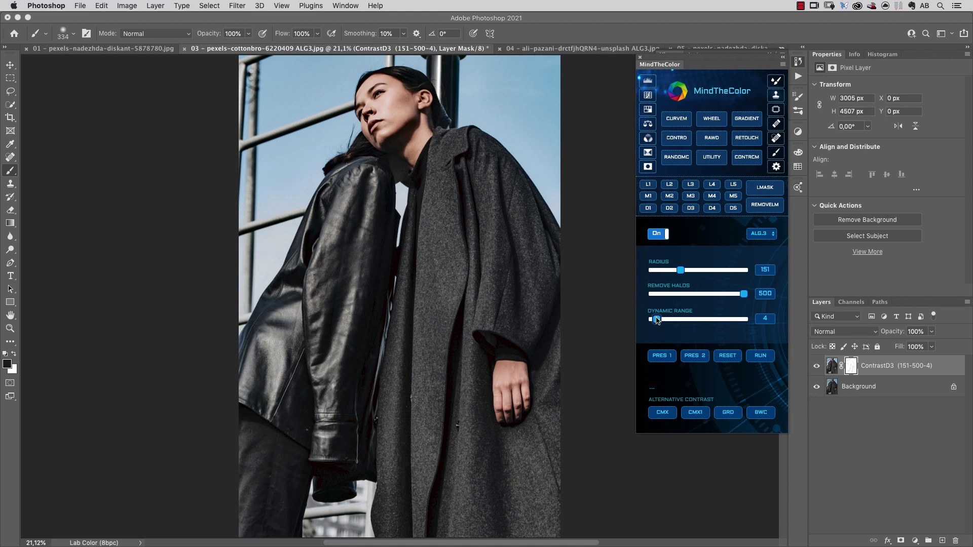
left_click_drag(657, 320, 662, 321)
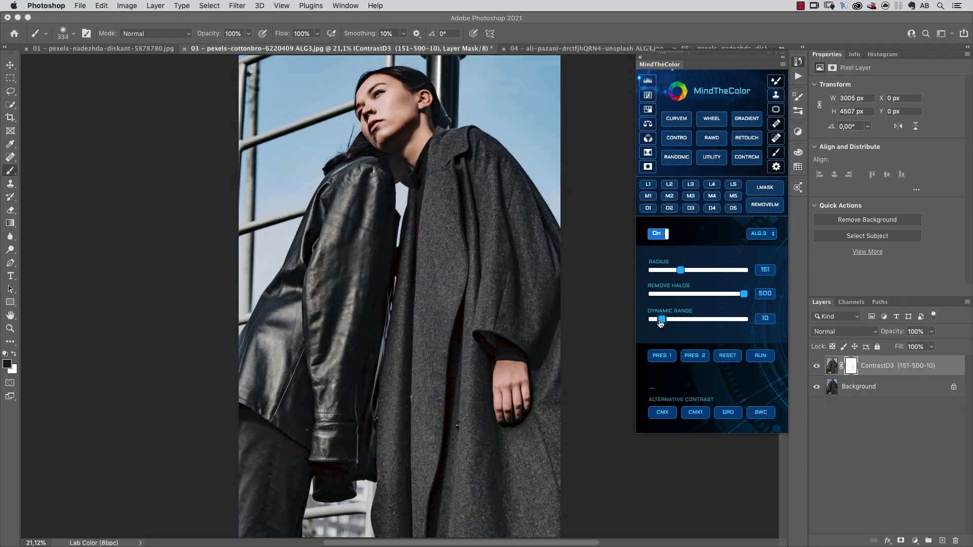
left_click_drag(661, 320, 658, 320)
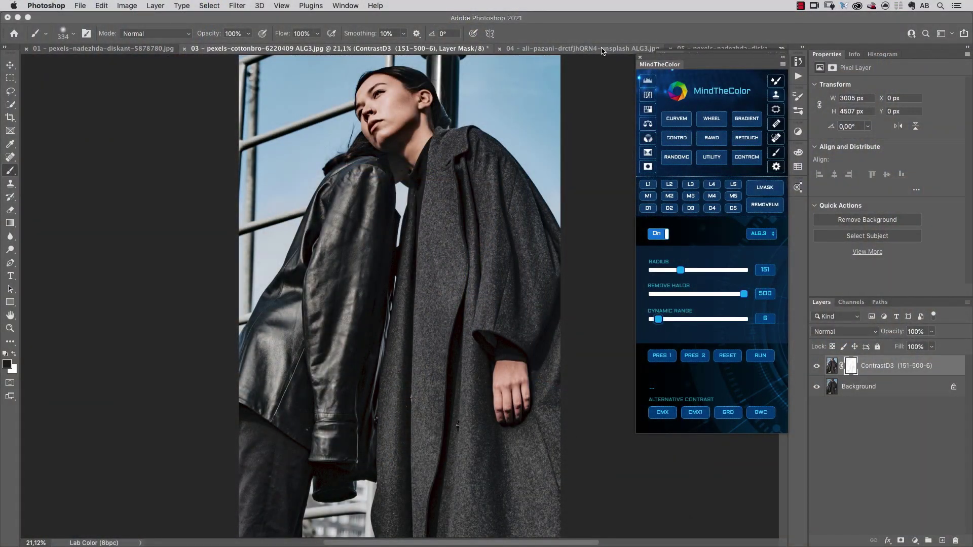
- Run ALG.3 with Radius 151, Remove Halos 500 and Dynamic Range 6 on document 04, accepting Lab color conversion
left_click(601, 48)
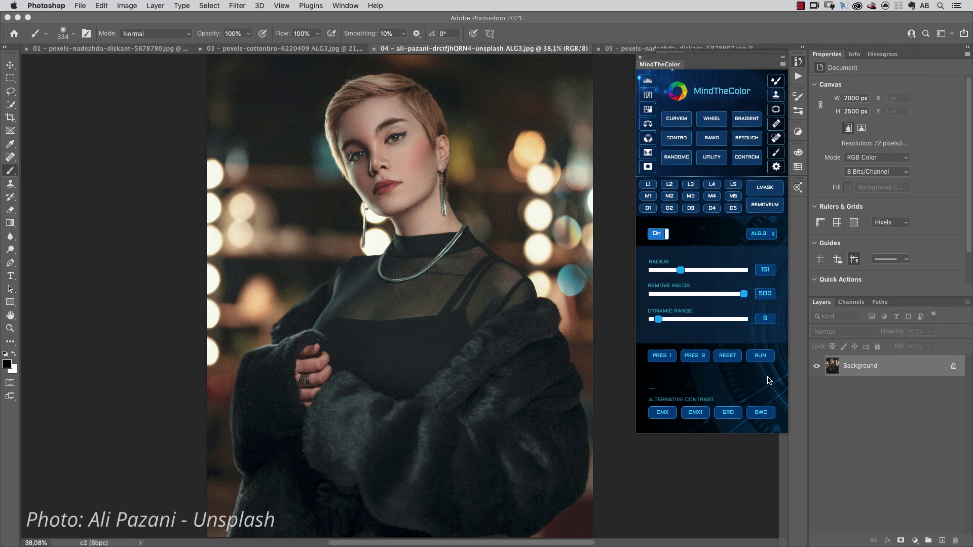
left_click(763, 356)
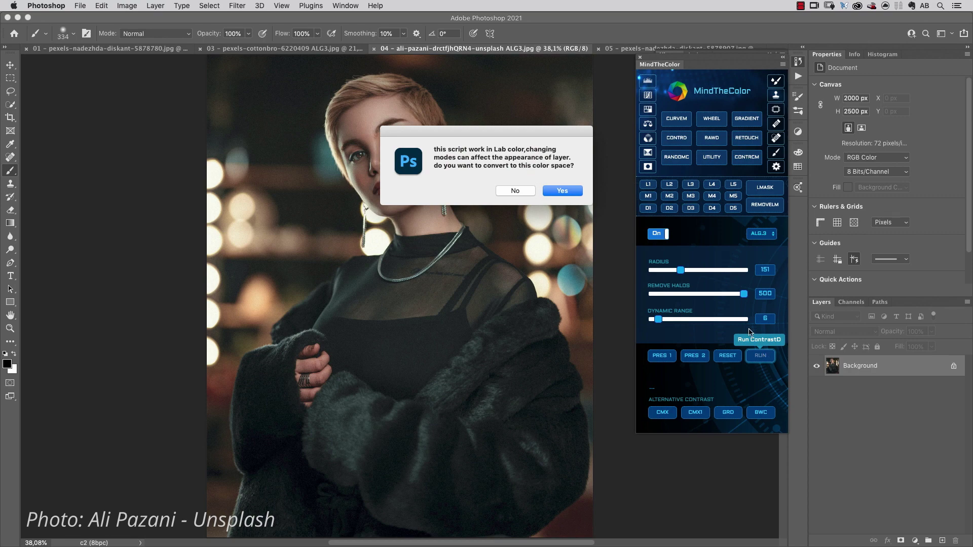
left_click(565, 191)
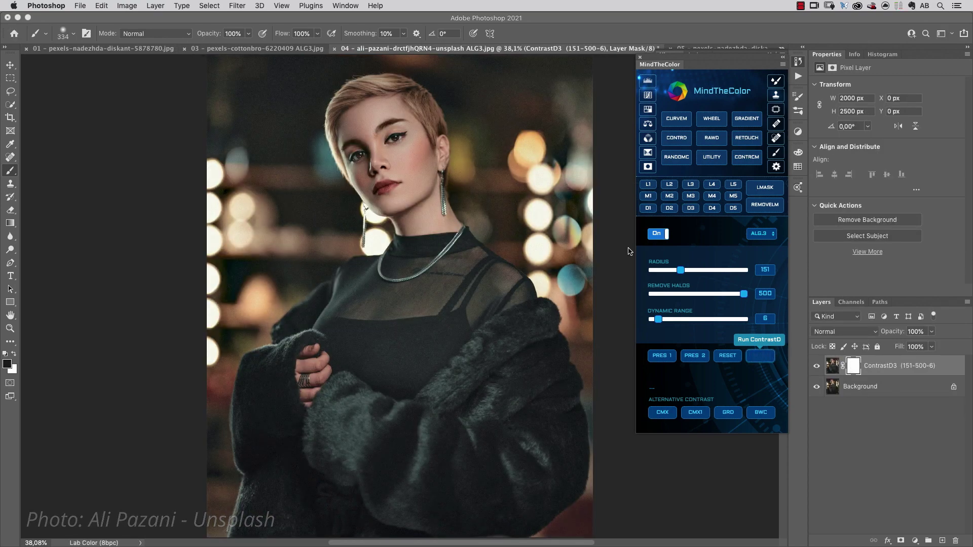
- Compare document 04 with and without its ContrastD3 layer by repeatedly toggling the layer's visibility
left_click(816, 365)
left_click(816, 364)
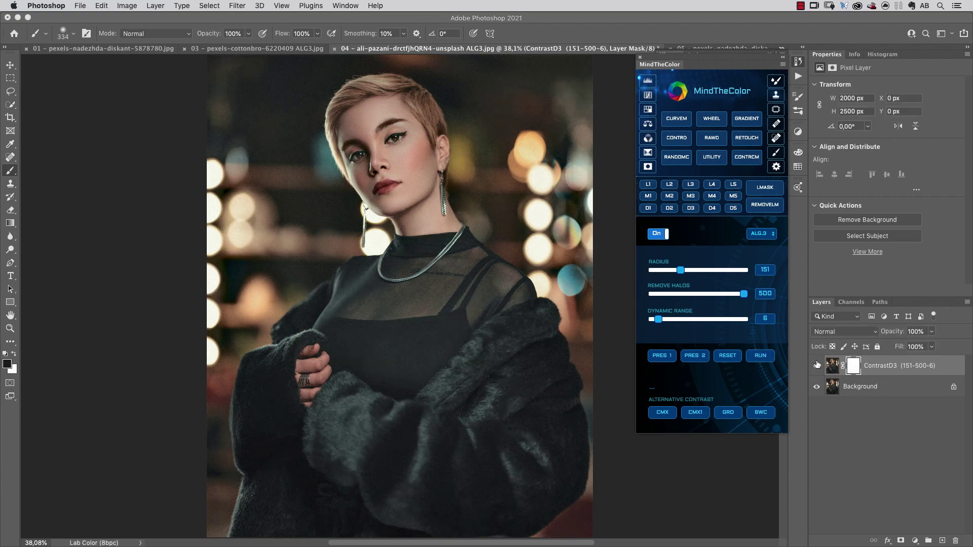
left_click(816, 365)
left_click(816, 364)
left_click(816, 364)
left_click(816, 364)
left_click(816, 365)
left_click(816, 365)
- Set document 04's ALG.3 Dynamic Range to 11 and Radius to 209, and check the layer against the original
left_click_drag(658, 321, 664, 319)
left_click_drag(664, 320, 682, 320)
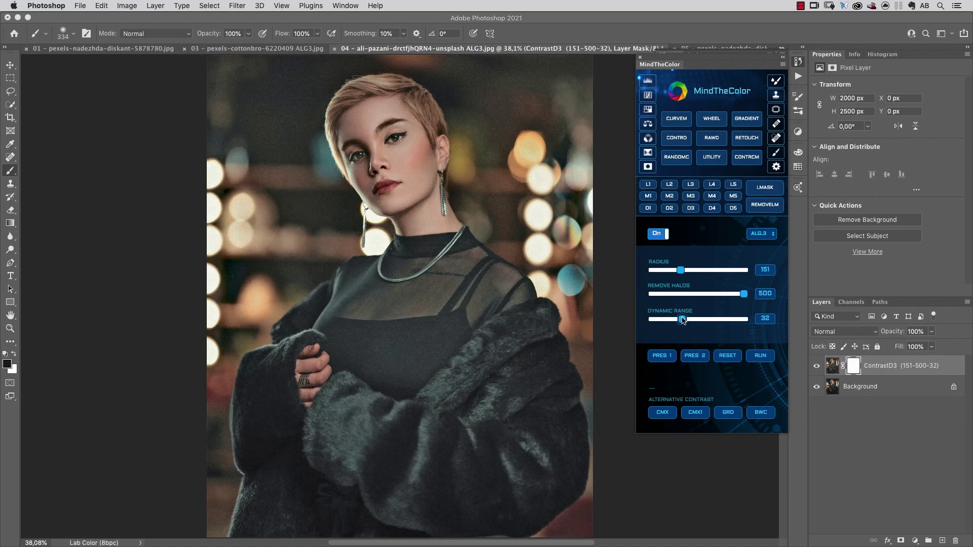
left_click_drag(683, 320, 663, 321)
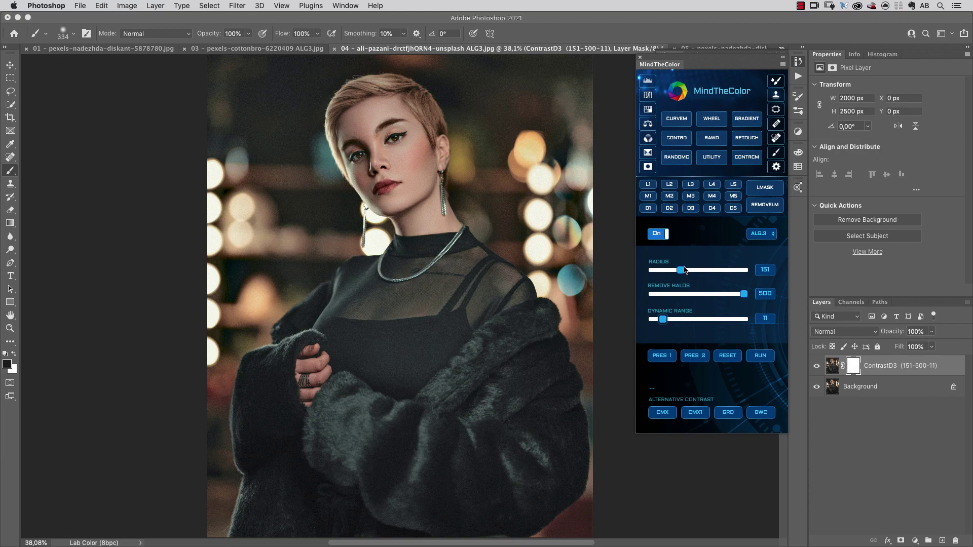
left_click_drag(684, 273, 691, 270)
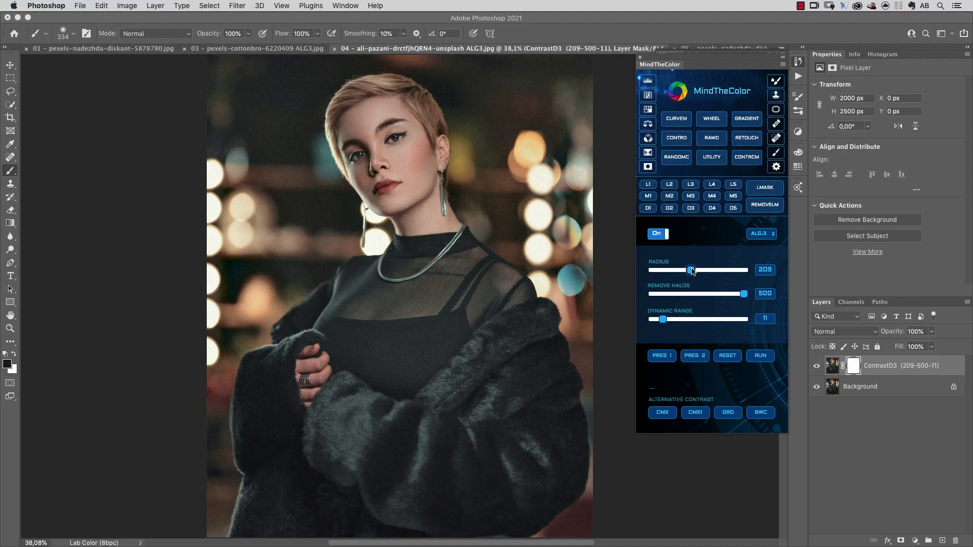
left_click(817, 366)
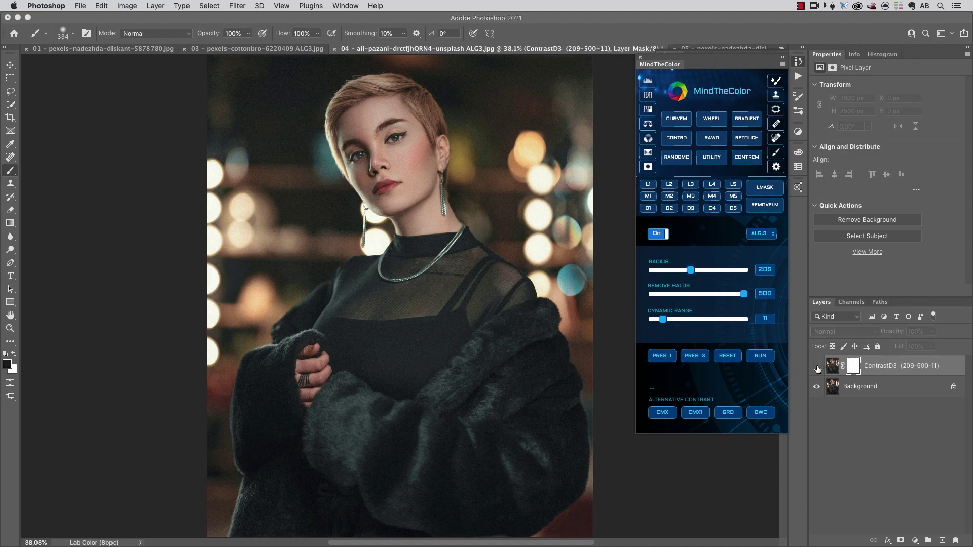
left_click(817, 366)
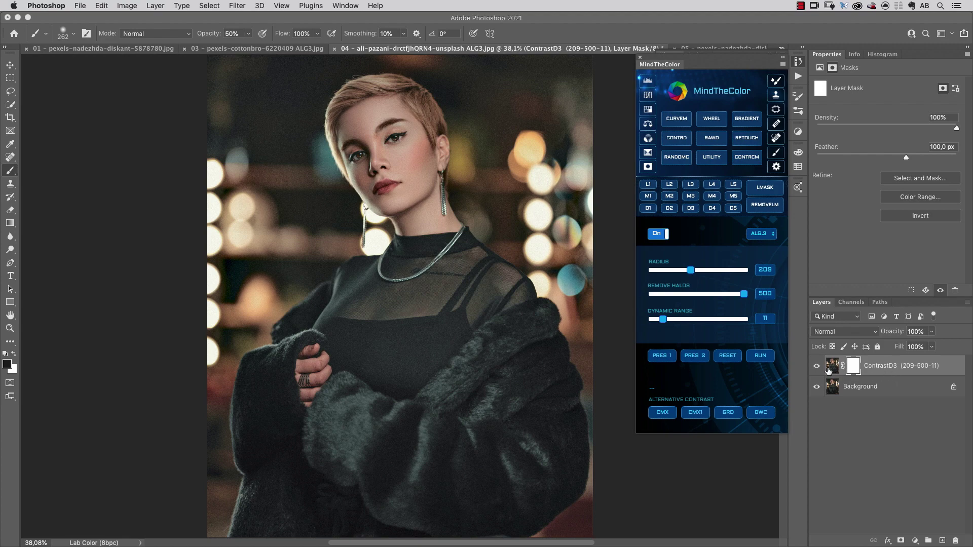
left_click(816, 369)
left_click(817, 365)
- Paint over the face on the ContrastD3 layer mask with a soft 229 px brush at 50% opacity, and inspect the mask
left_click_drag(382, 142, 378, 142, "ctrl+alt")
left_click(853, 367, "shift")
left_click(854, 367, "shift")
left_click(853, 367, "alt")
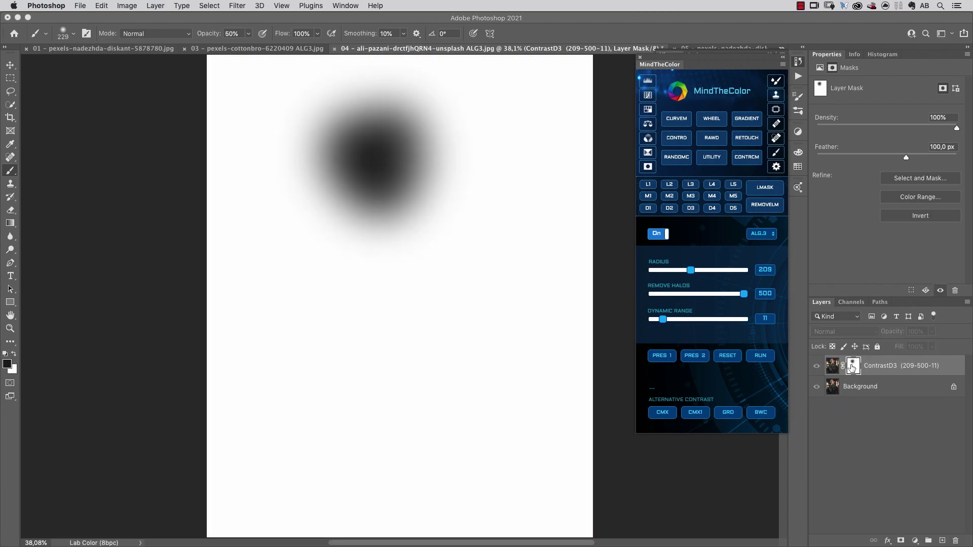
left_click(857, 366, "alt")
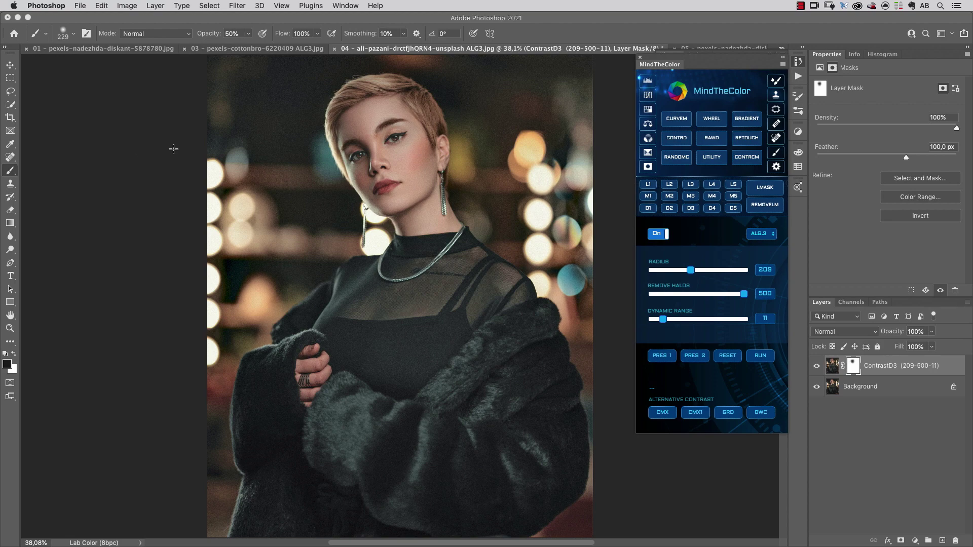
- Set the brush opacity to 100% and compare document 04 with and without the masked contrast layer
key("0")
left_click(816, 366)
left_click(817, 366)
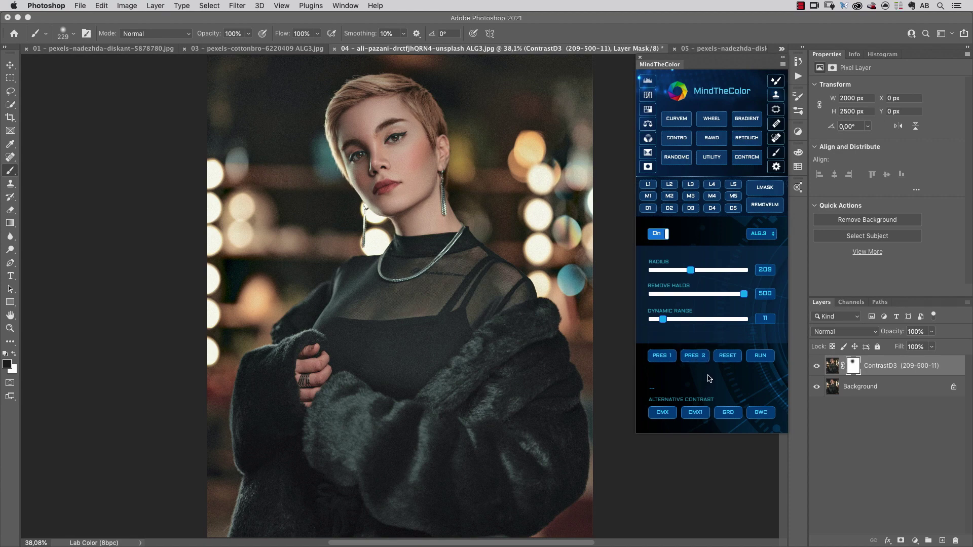
- Switch to document 02, the PRES3 DARK portrait in the reeds, and apply the Algorithm 1 highlights preset
left_click(781, 49)
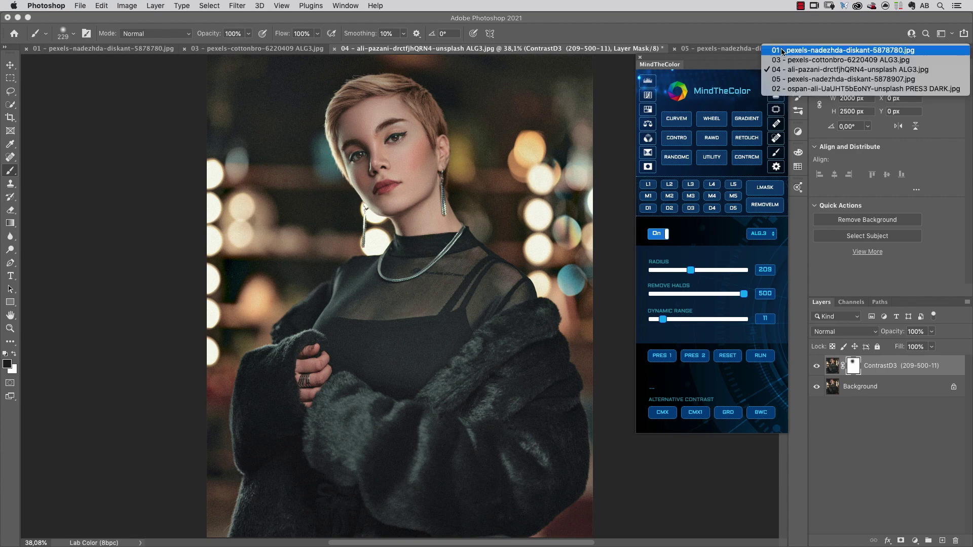
left_click(796, 90)
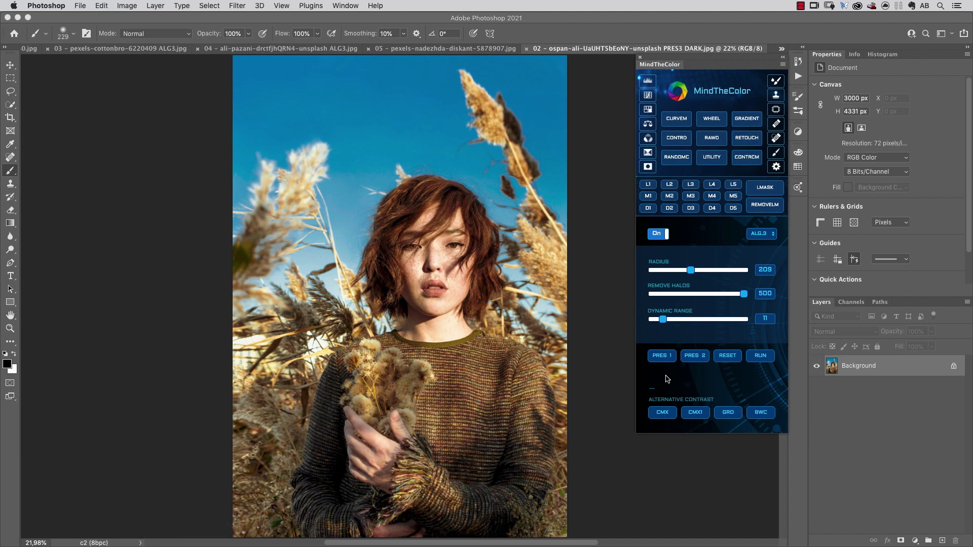
left_click(663, 357)
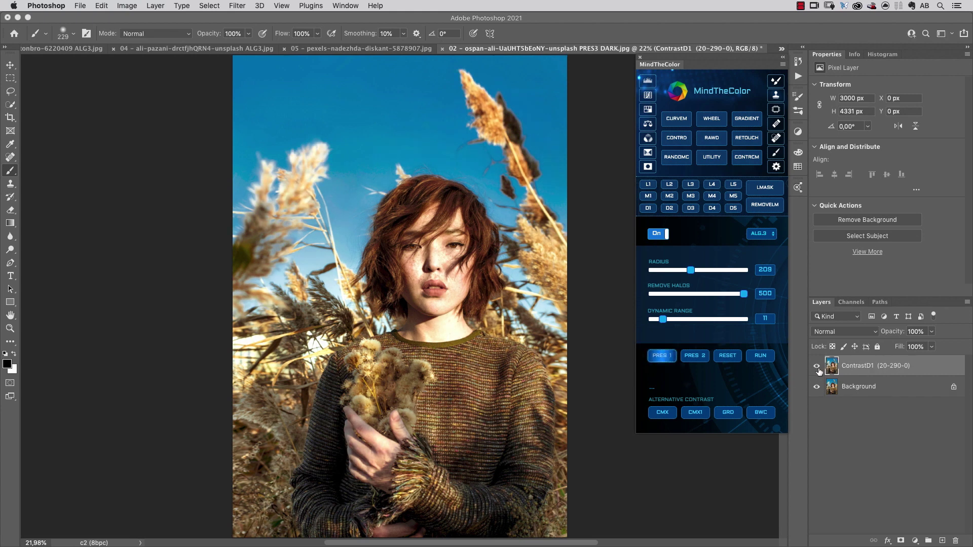
- Compare document 02 with and without the ContrastD1 preset layer, and delete that layer
left_click(817, 366)
left_click(816, 365)
left_click(816, 365)
left_click(817, 366)
left_click(816, 365)
left_click(817, 365)
left_click_drag(920, 370, 954, 542)
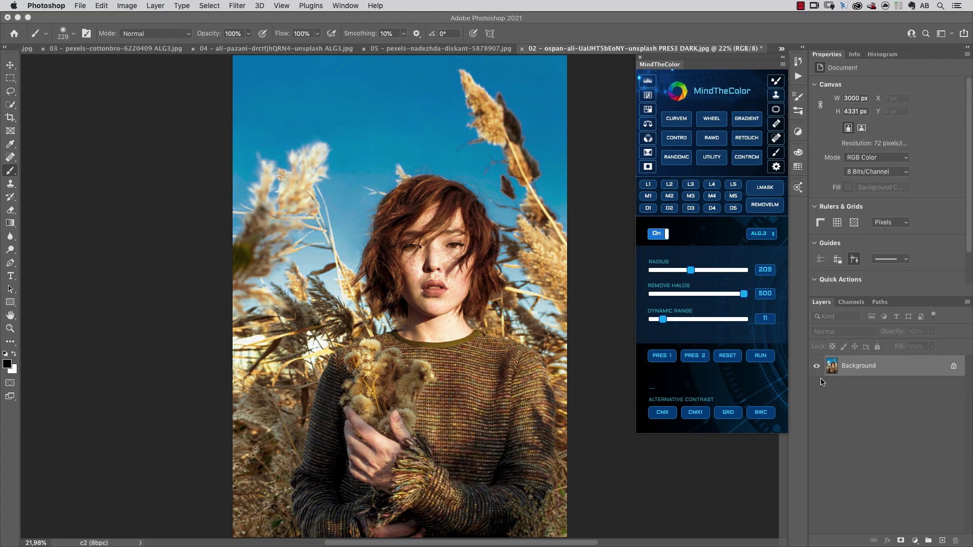
- Apply contrast Preset 2 to document 02 and compare the ContrastD2 layer with the original
left_click(693, 355)
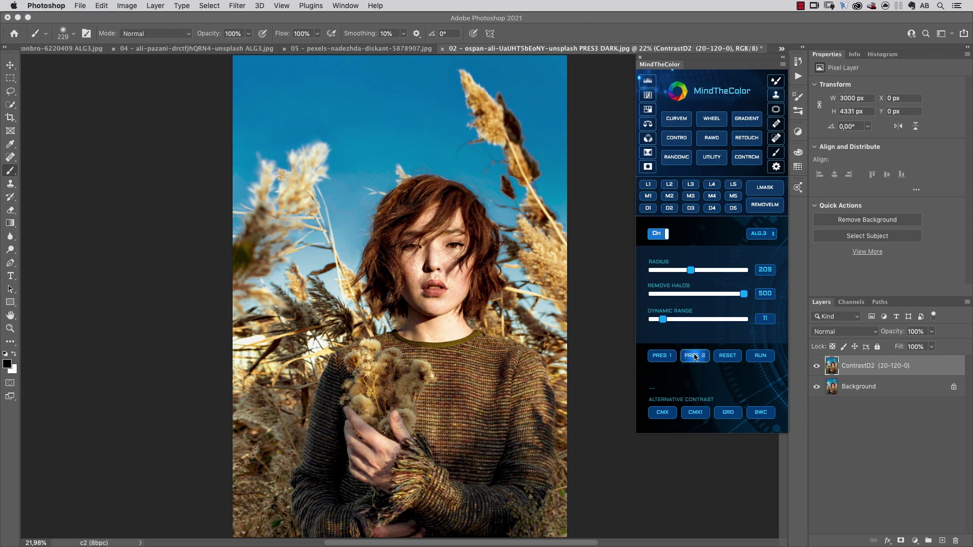
left_click(816, 366)
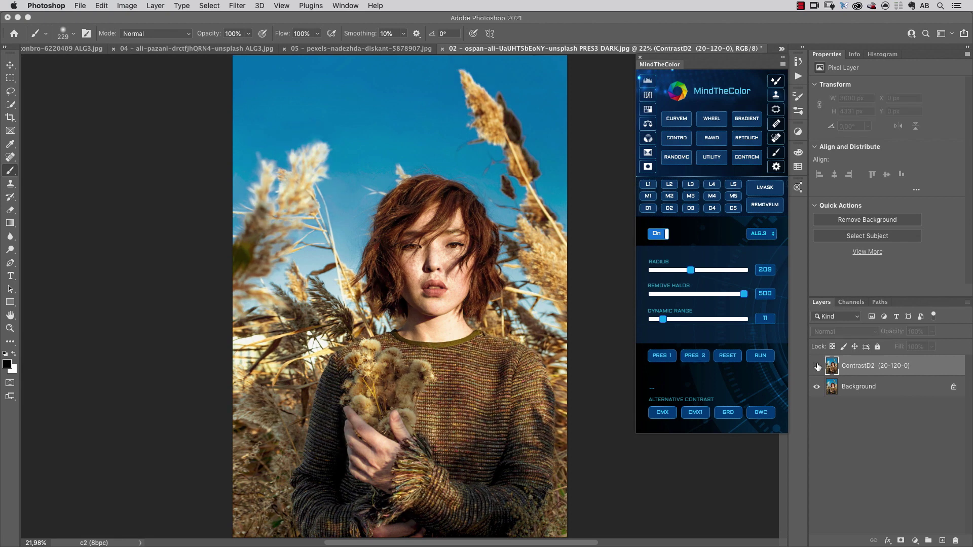
left_click(817, 366)
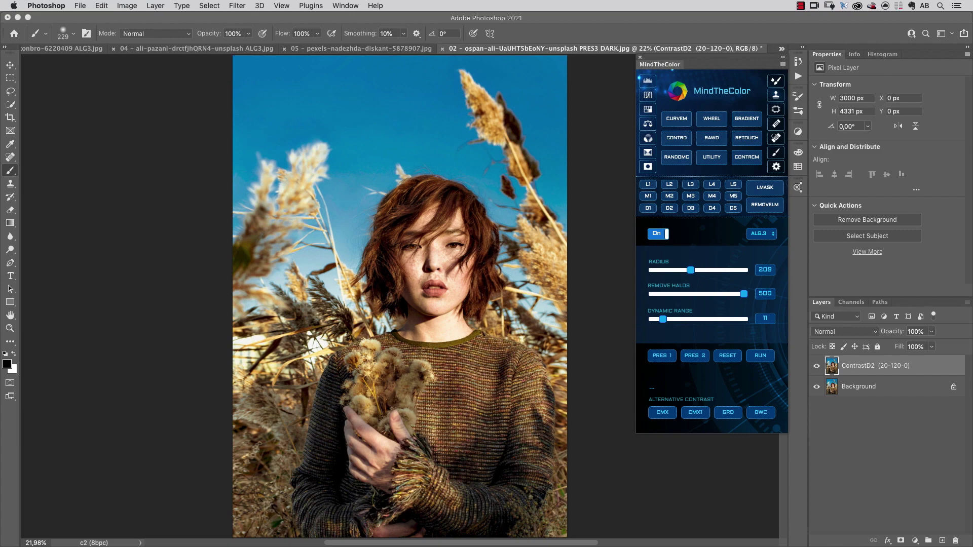
- Replace document 04's ContrastD3 layer with the Algorithm 1 highlights preset, accepting conversion to RGB color
left_click(171, 49)
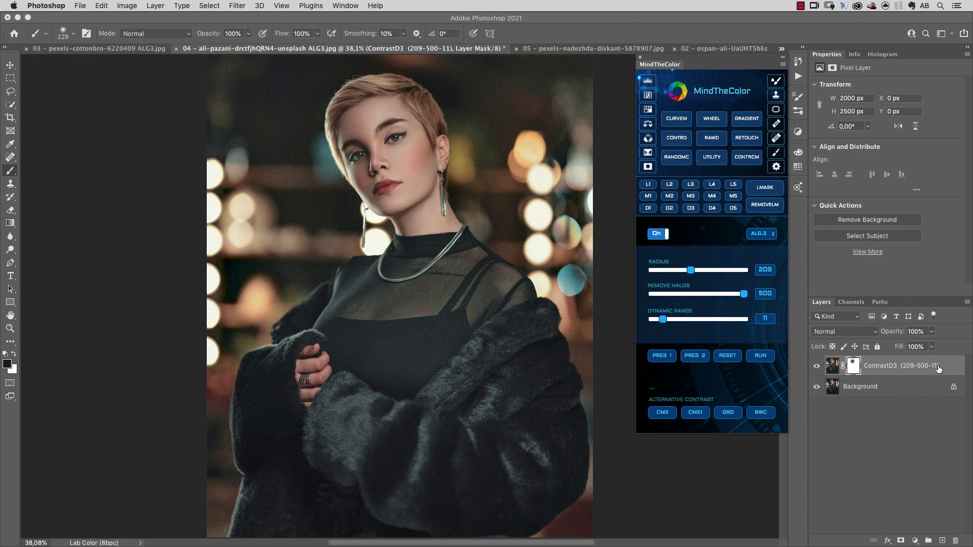
left_click_drag(940, 367, 955, 540)
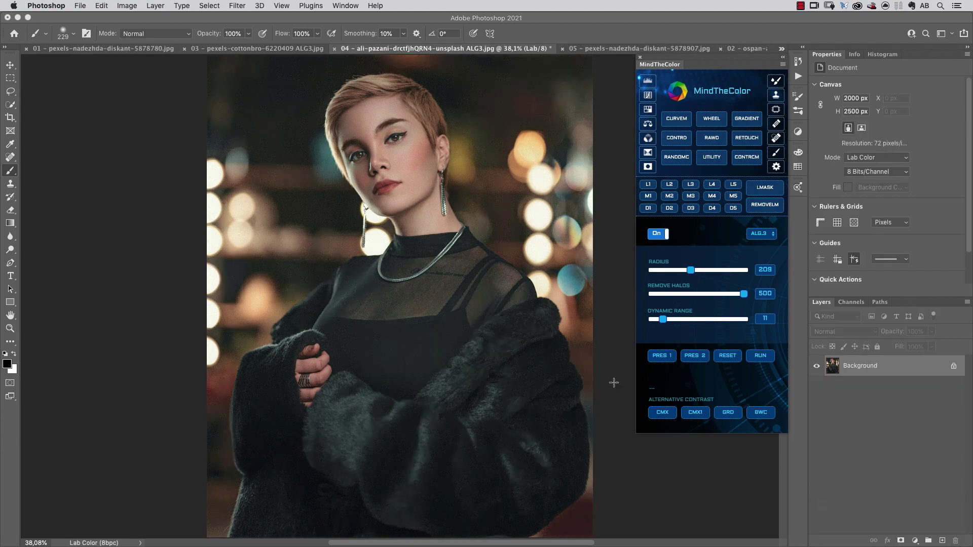
left_click(663, 356)
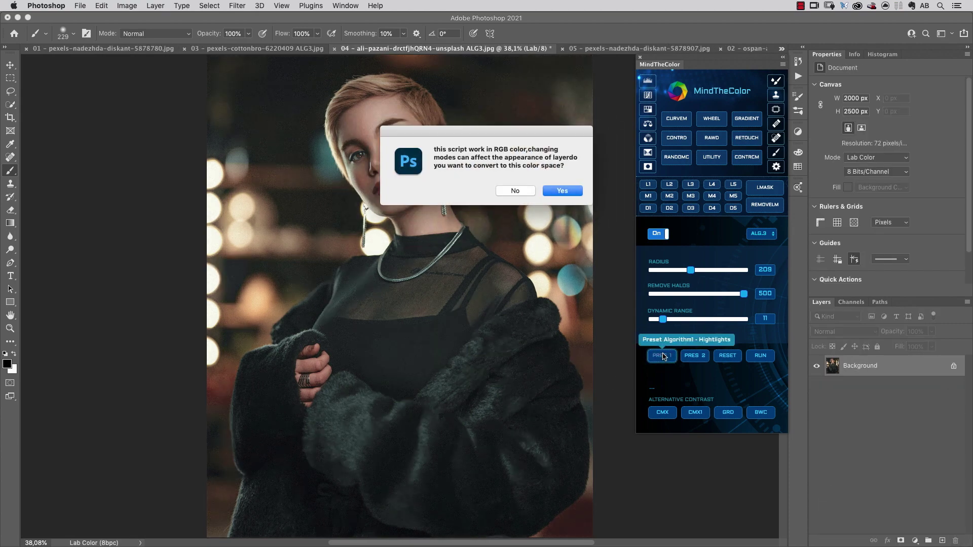
left_click(562, 192)
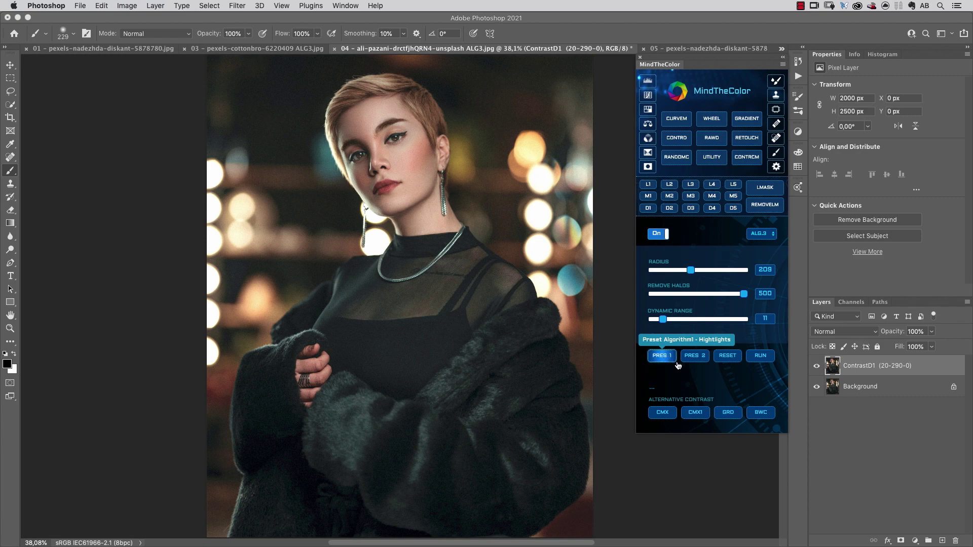
- Apply contrast Preset 2 to document 04 and compare the ContrastD2 and ContrastD1 layers with the original
left_click(694, 355)
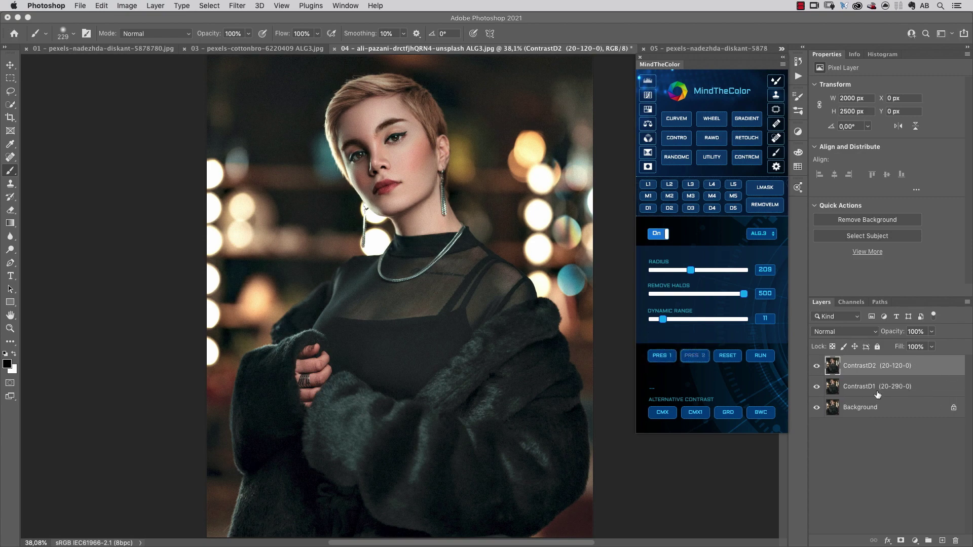
left_click_drag(817, 366, 818, 388)
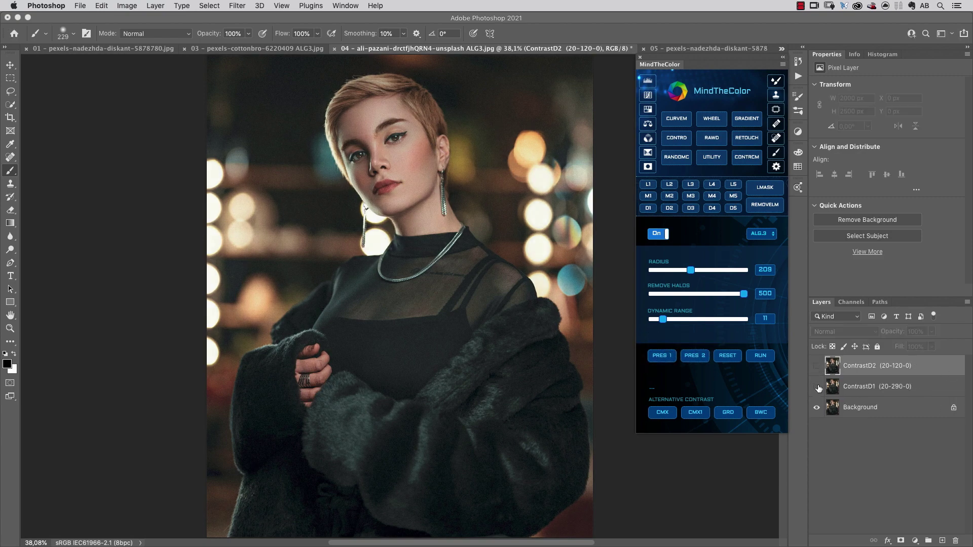
left_click(818, 387)
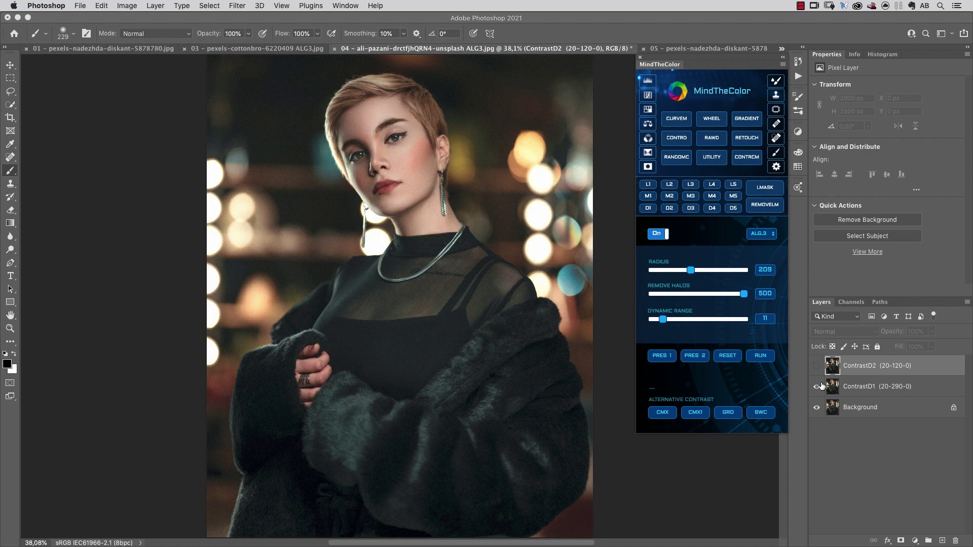
left_click(816, 365)
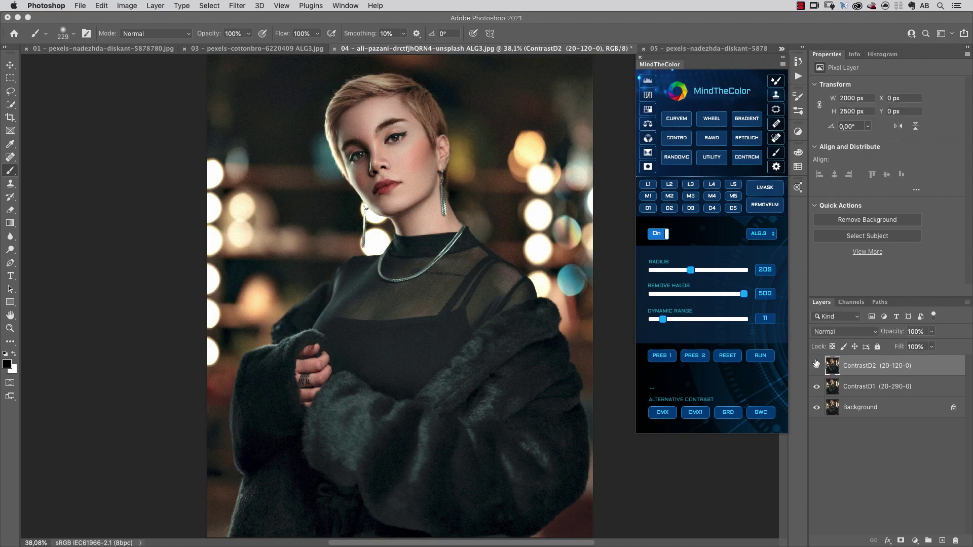
left_click(816, 362)
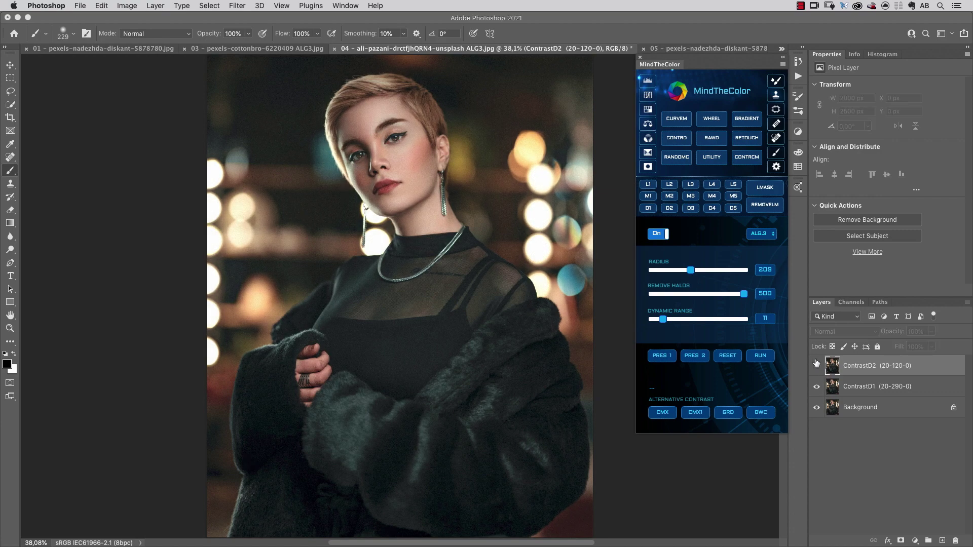
left_click(817, 363)
- Add a layer mask to ContrastD2, paint it black over the face, and compare with the Background alone
left_click(901, 540)
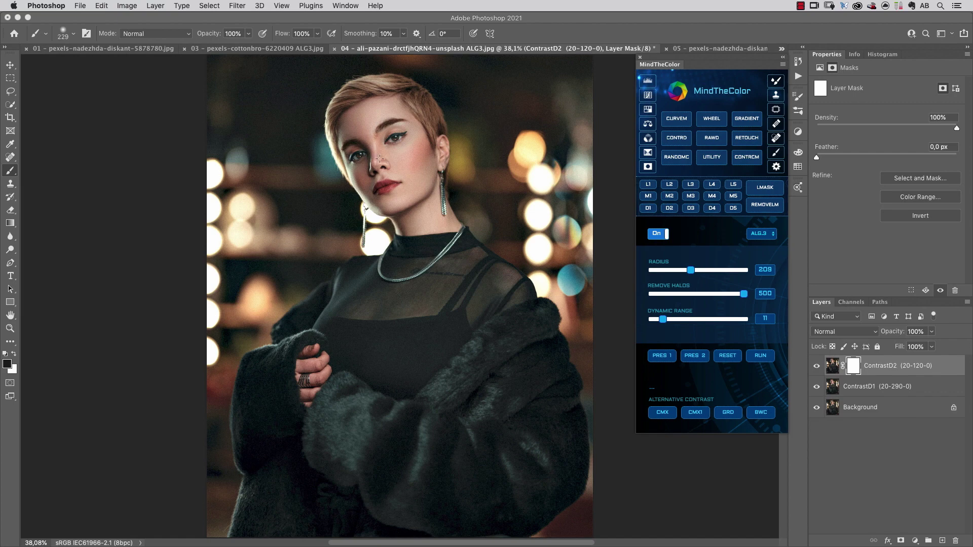
mouse_move(366, 156)
left_mouse_down()
mouse_move(385, 136)
mouse_move(395, 173)
mouse_move(361, 177)
left_mouse_up()
left_click(817, 408, "alt")
left_click(817, 408, "alt")
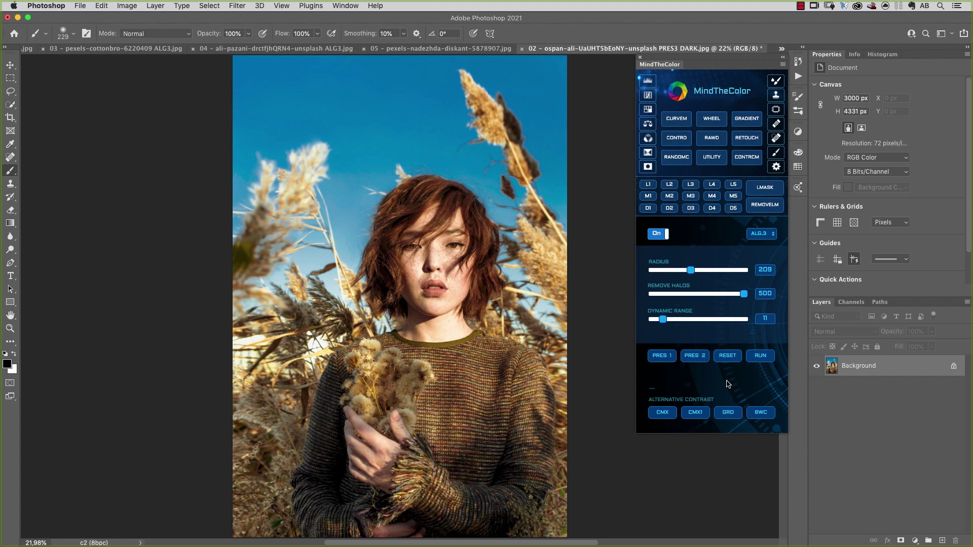
- Apply the CMX alternative contrast to document 02 and compare the image with and without the Channel Mixer layer
left_click(664, 413)
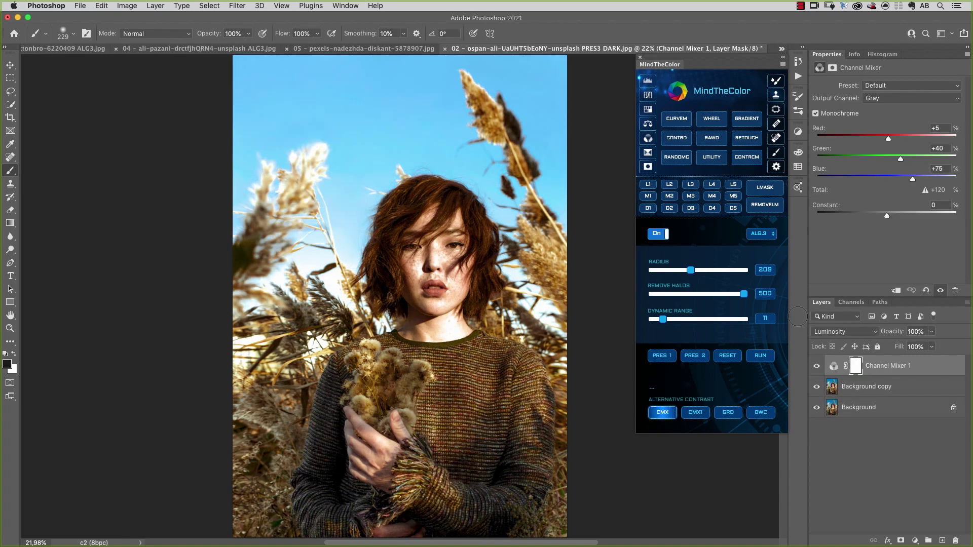
left_click(817, 367)
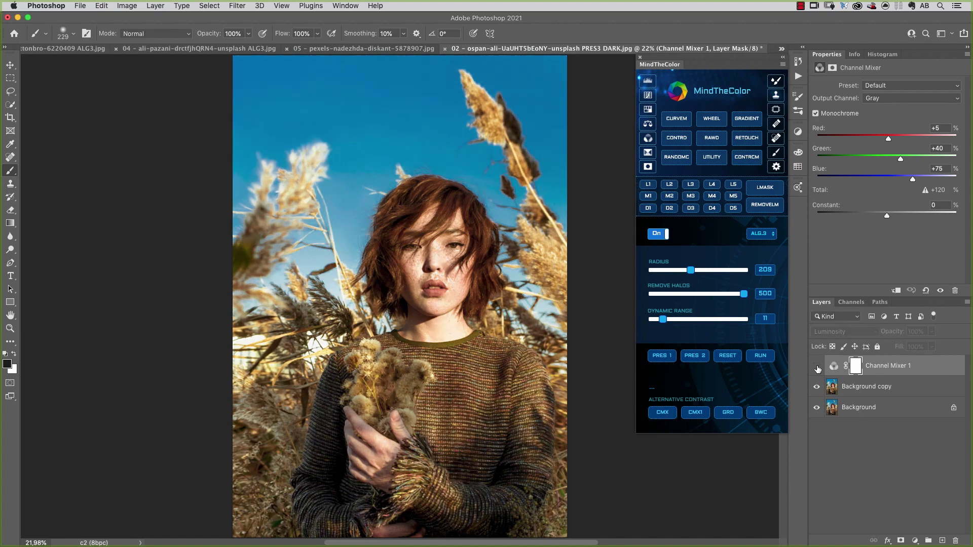
left_click(817, 367)
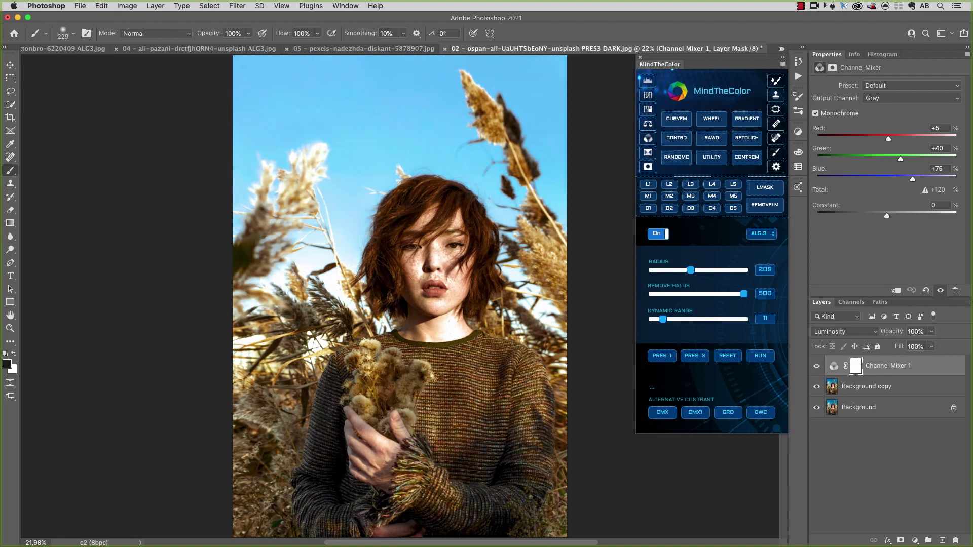
- Save the current state of document 02 as a history snapshot named CMX
left_click(798, 61)
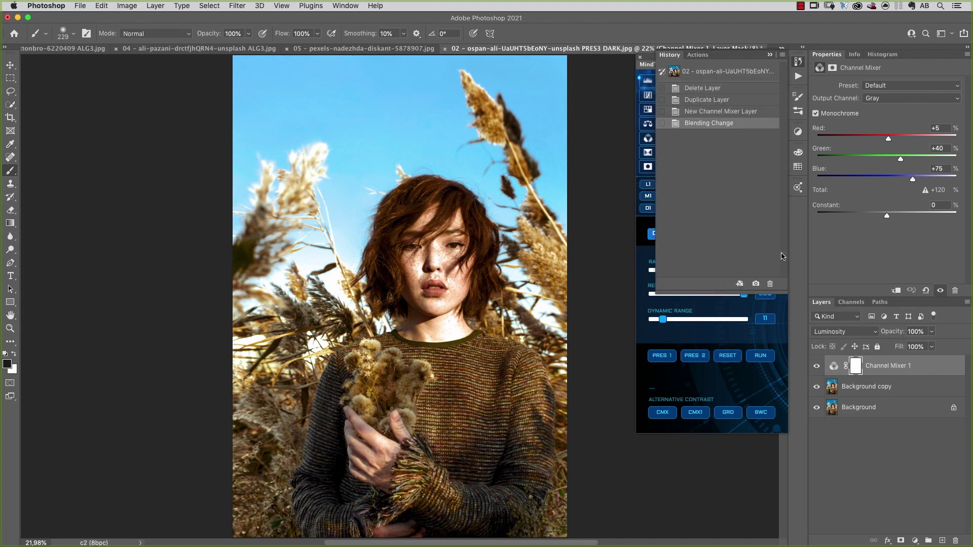
left_click(756, 284)
left_click(690, 92)
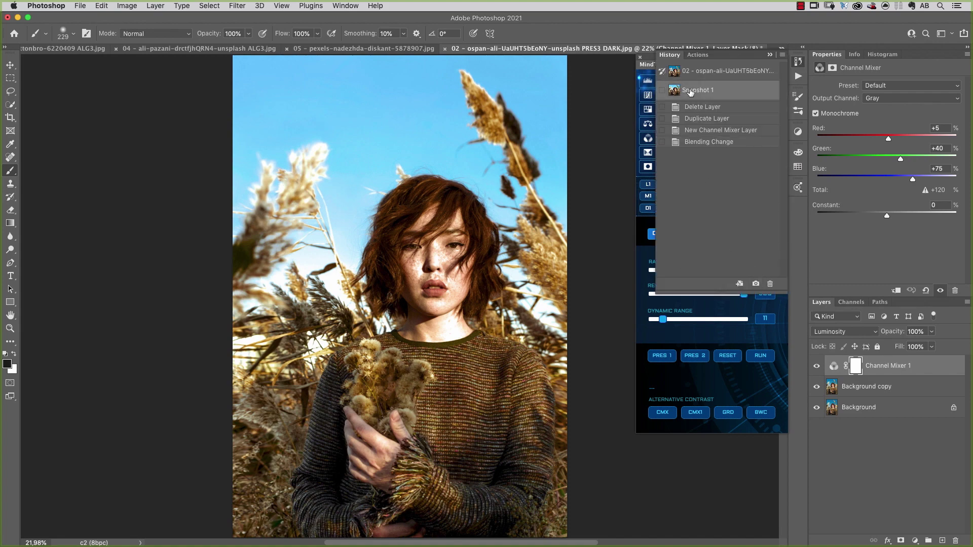
double_click(690, 90)
type("CMX")
key("Return")
left_click(771, 55)
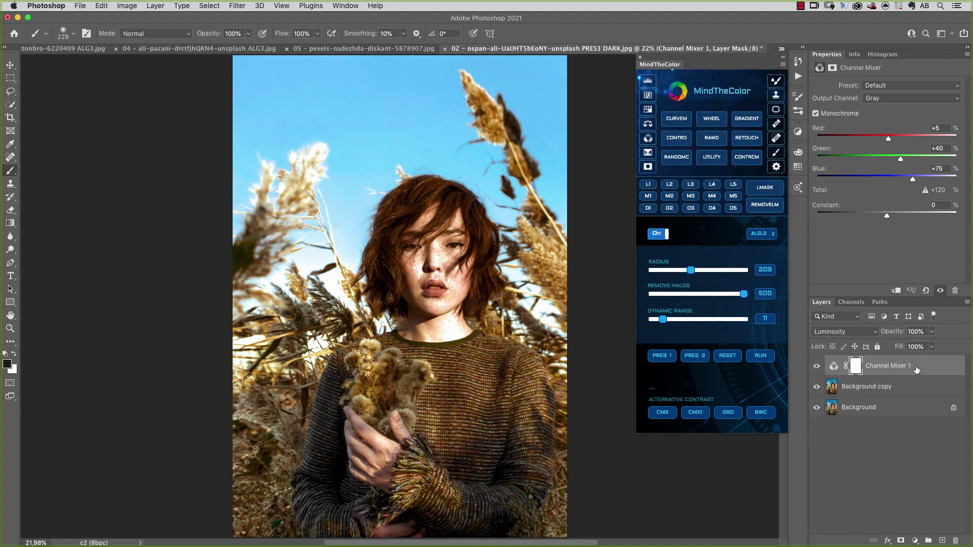
- Delete the Channel Mixer and Background copy layers, and apply the CMX1 alternative contrast instead
left_click_drag(917, 367, 955, 540)
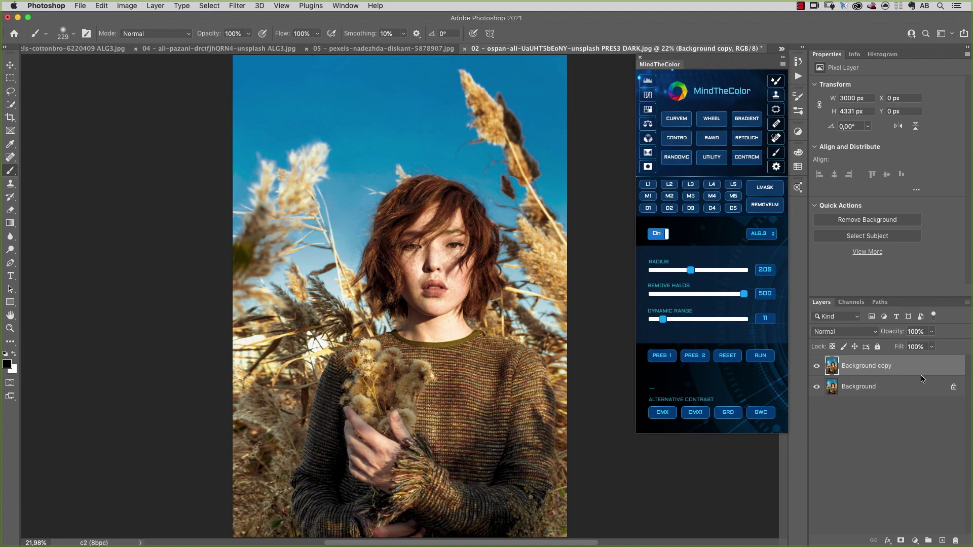
left_click_drag(921, 374, 955, 540)
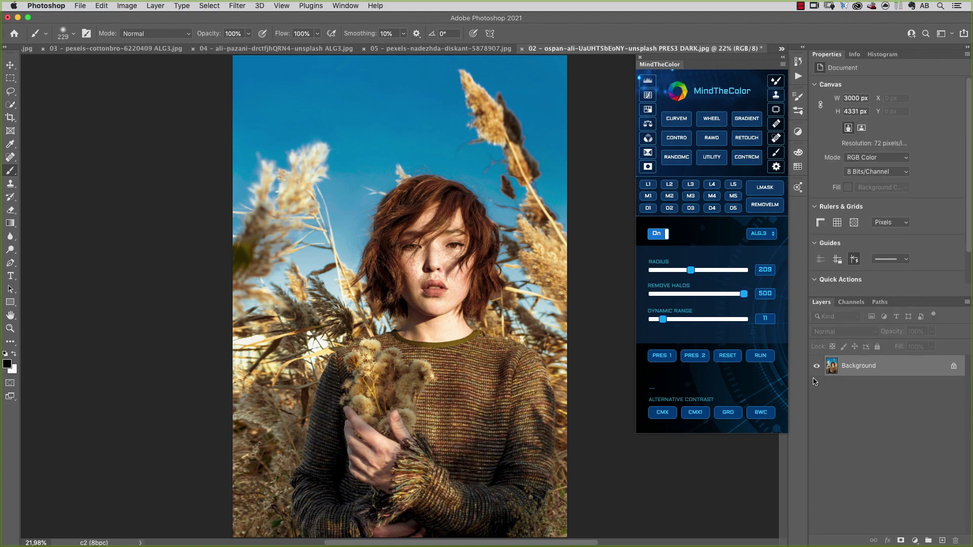
left_click(696, 413)
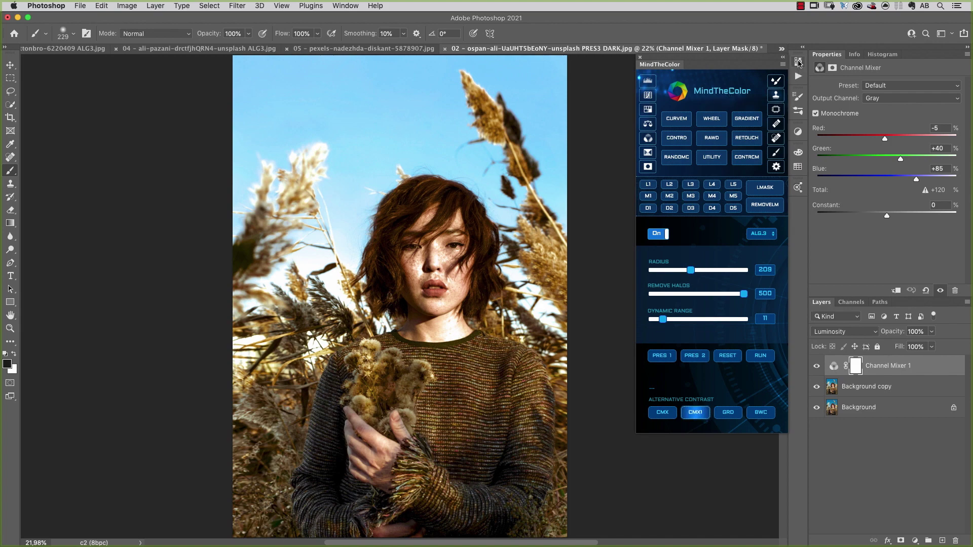
- Save the CMX1 result as a history snapshot named CMX 1
left_click(797, 62)
left_click(756, 284)
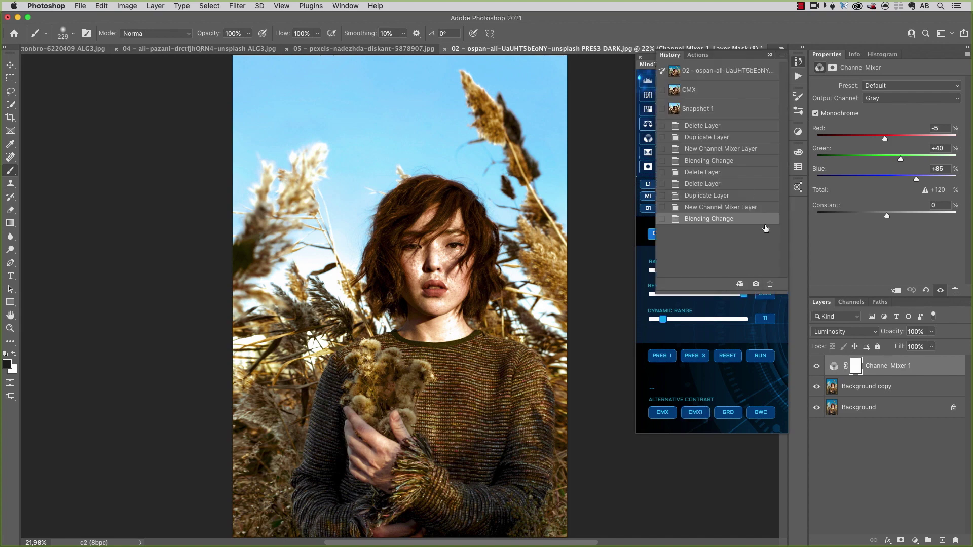
double_click(697, 107)
type("CMX")
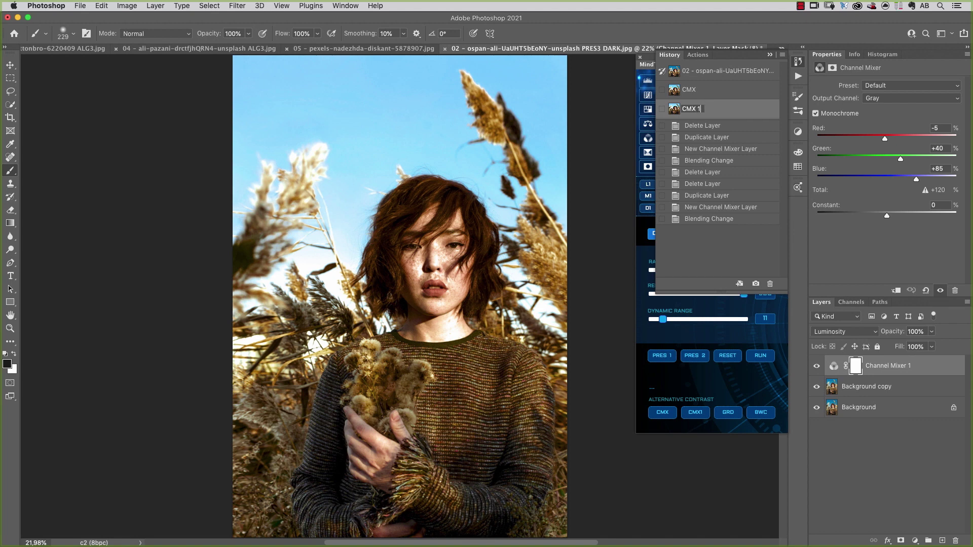
key("Return")
- Compare the CMX and CMX 1 snapshots several times, ending on CMX 1
left_click(716, 90)
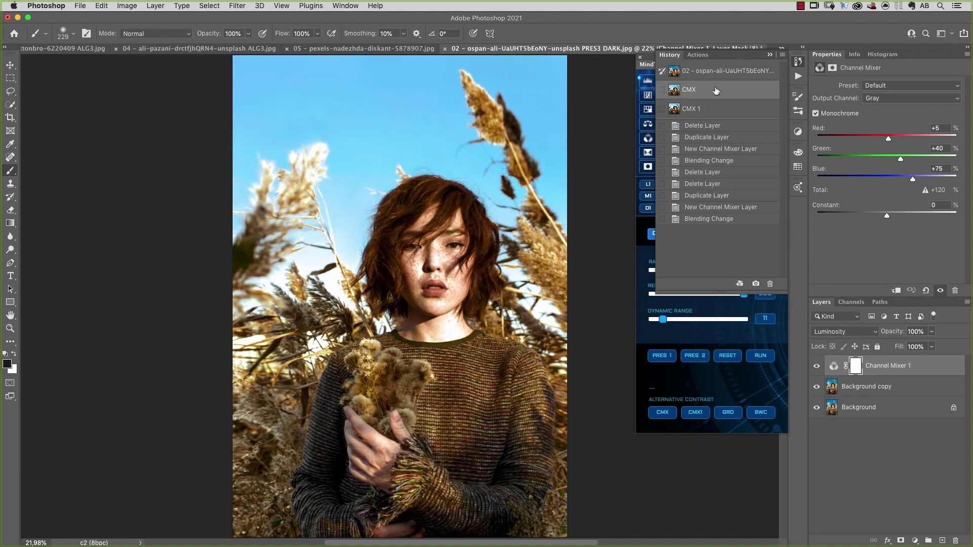
left_click(717, 110)
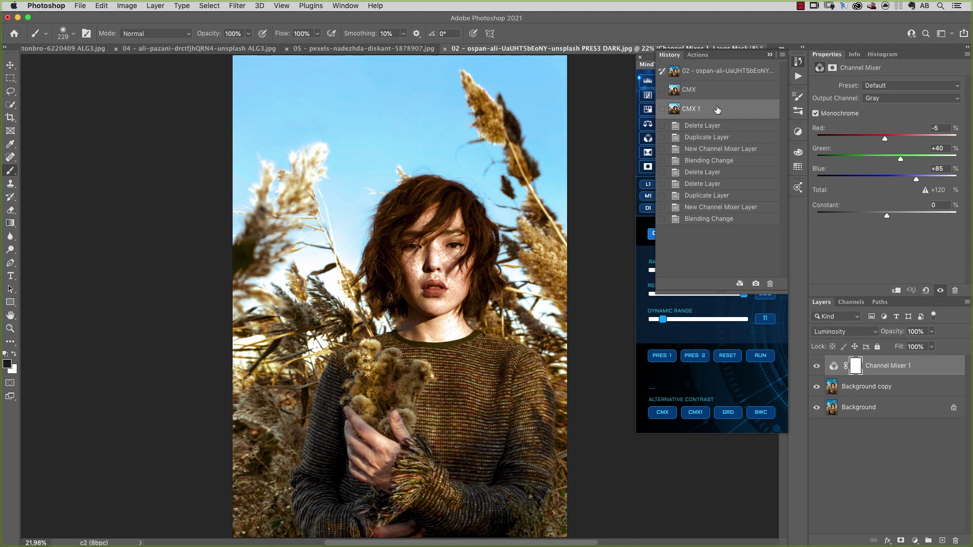
left_click(741, 89)
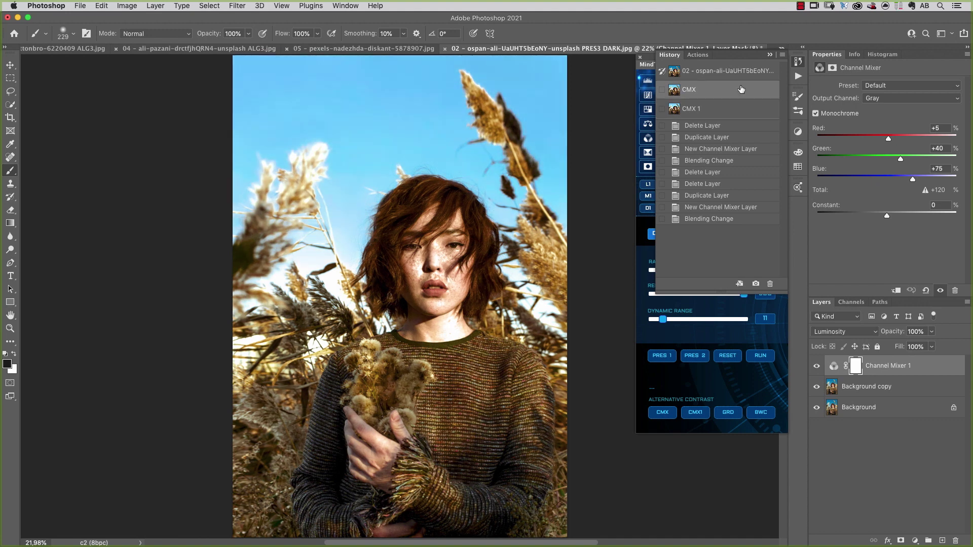
left_click(742, 111)
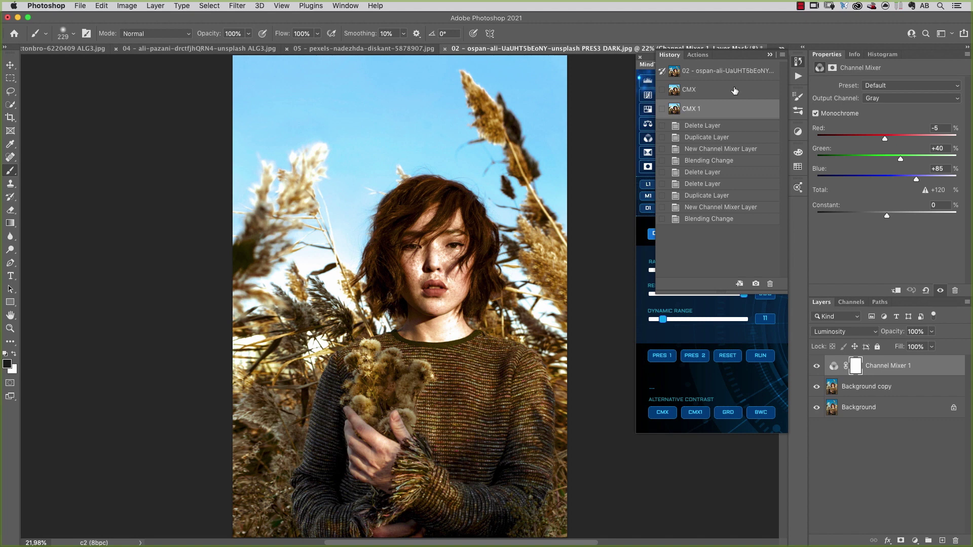
left_click(734, 90)
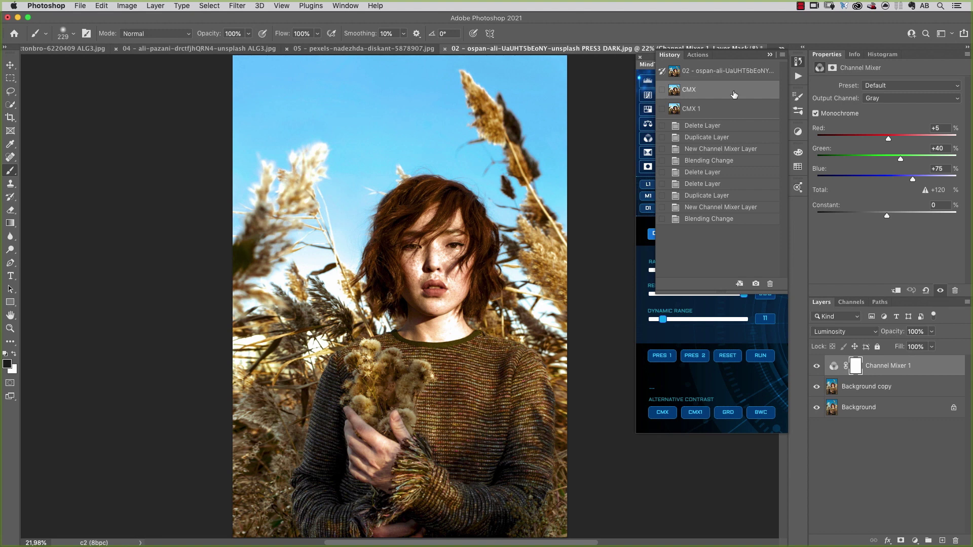
left_click(725, 109)
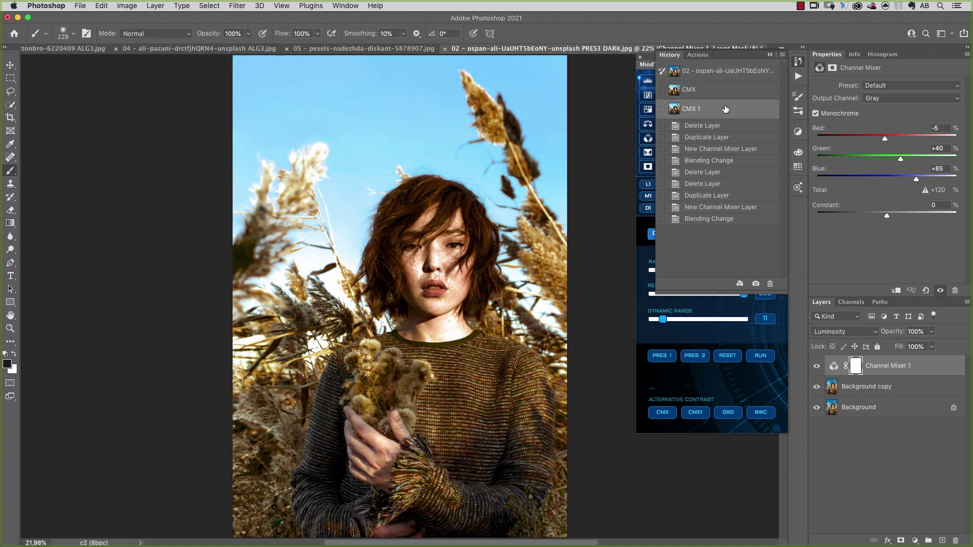
left_click(720, 89)
left_click(726, 110)
- Set the Channel Mixer's Blue value to +60% and compare the image with and without the adjustment
left_click_drag(916, 180, 908, 181)
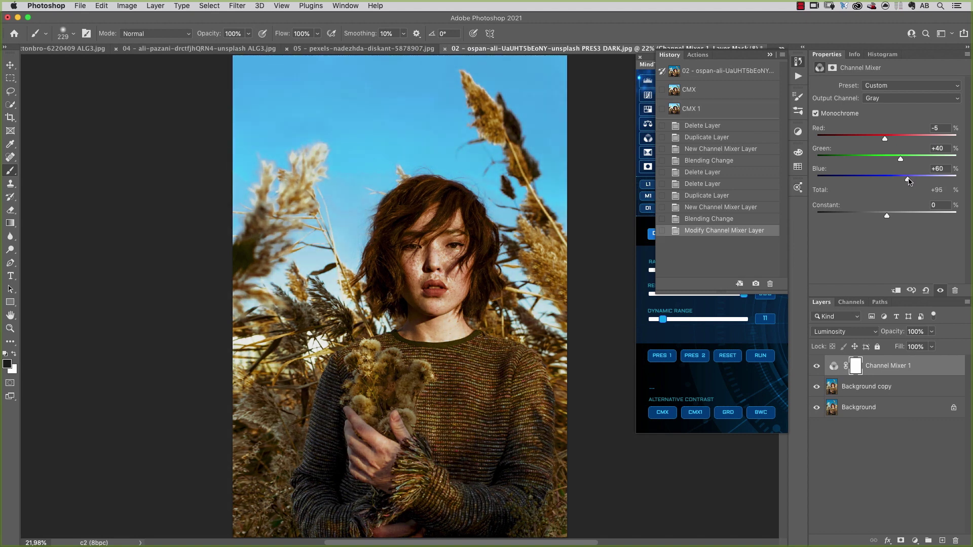
left_click(816, 366)
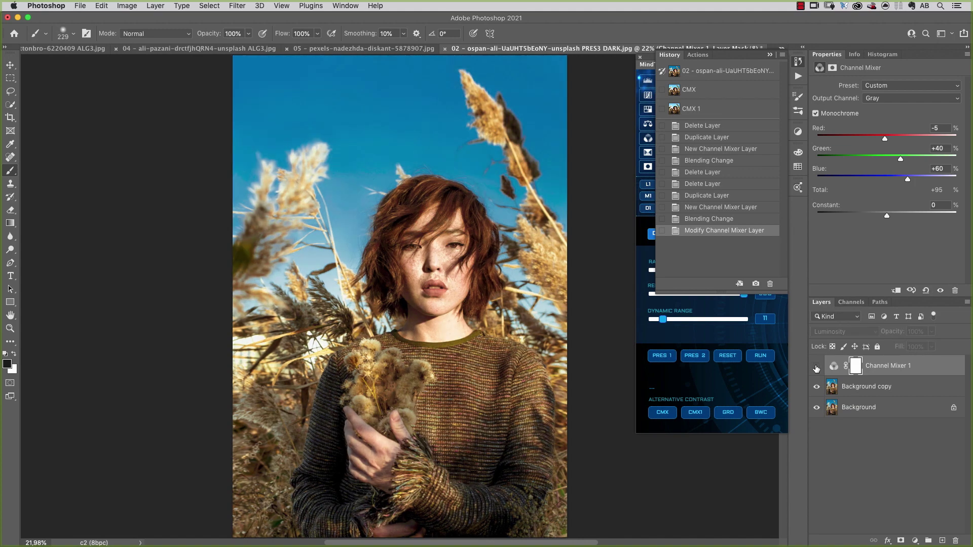
left_click(816, 366)
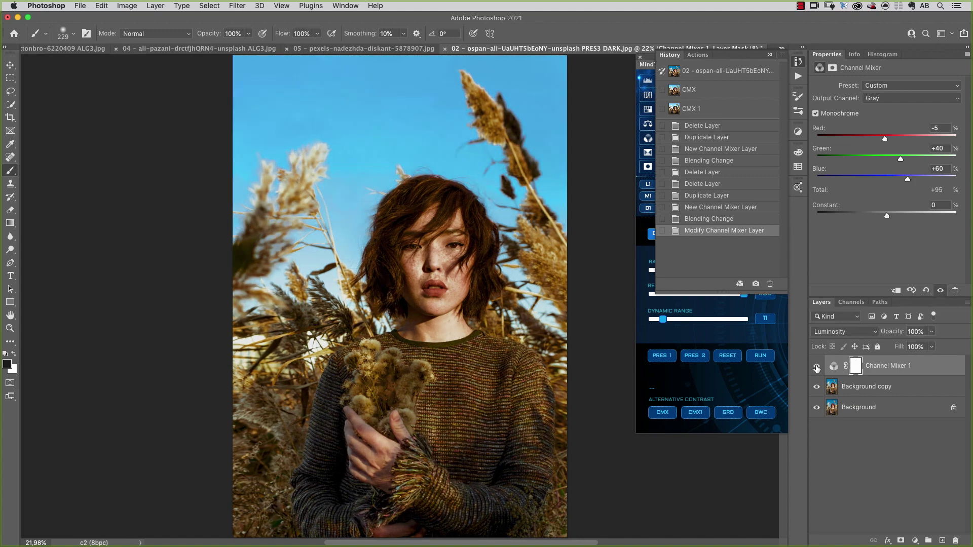
- Set the Channel Mixer to Red +4%, Green +34% and Blue +64%, and compare the result with the unadjusted image
left_click_drag(908, 179, 914, 180)
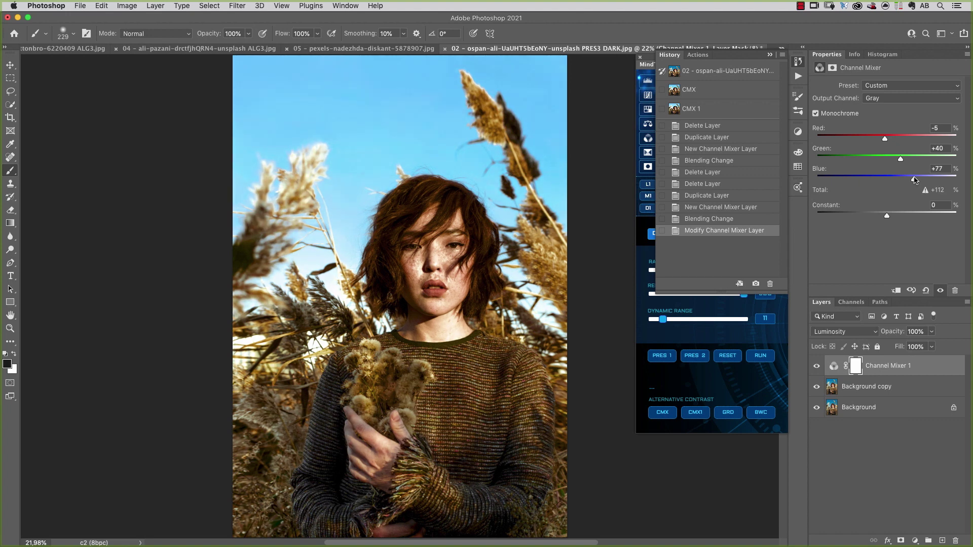
left_click_drag(900, 158, 890, 140)
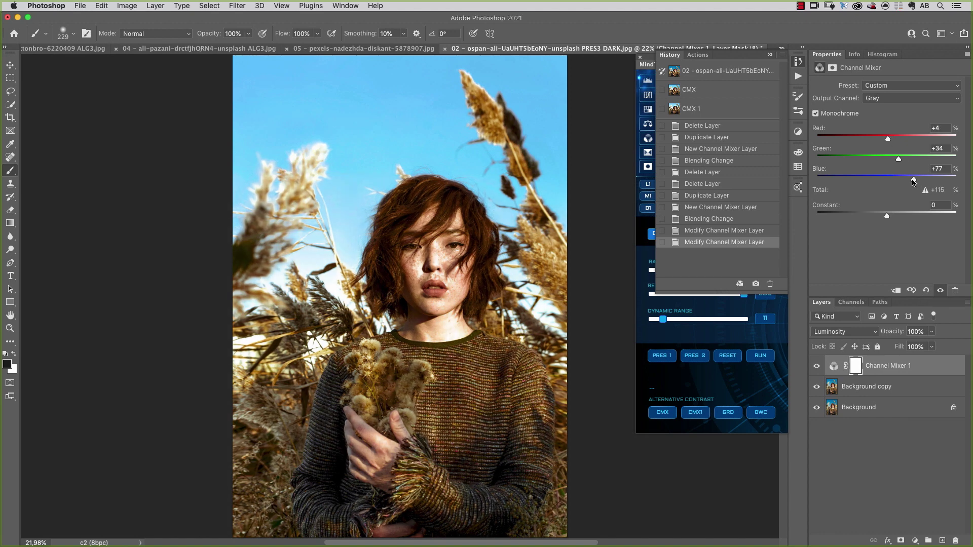
left_click_drag(913, 179, 908, 177)
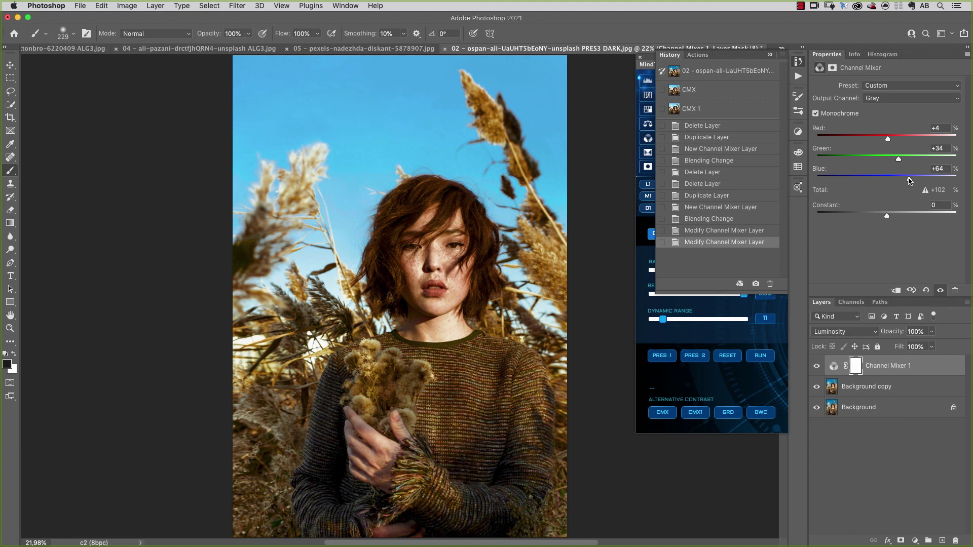
left_click(816, 366)
left_click(816, 365)
left_click(771, 54)
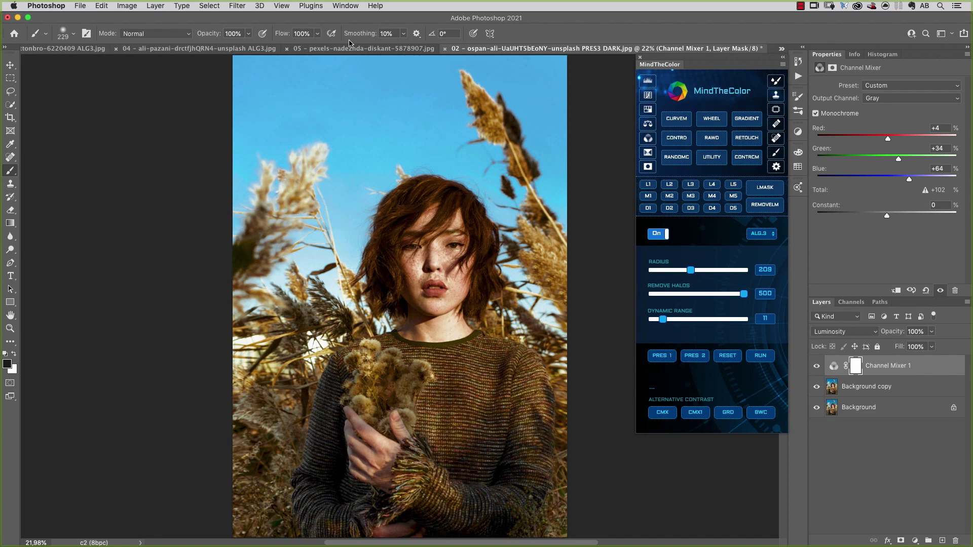
- Switch to document 05, the mountain road photo, and apply the Gradient Map alternative contrast
left_click(357, 50)
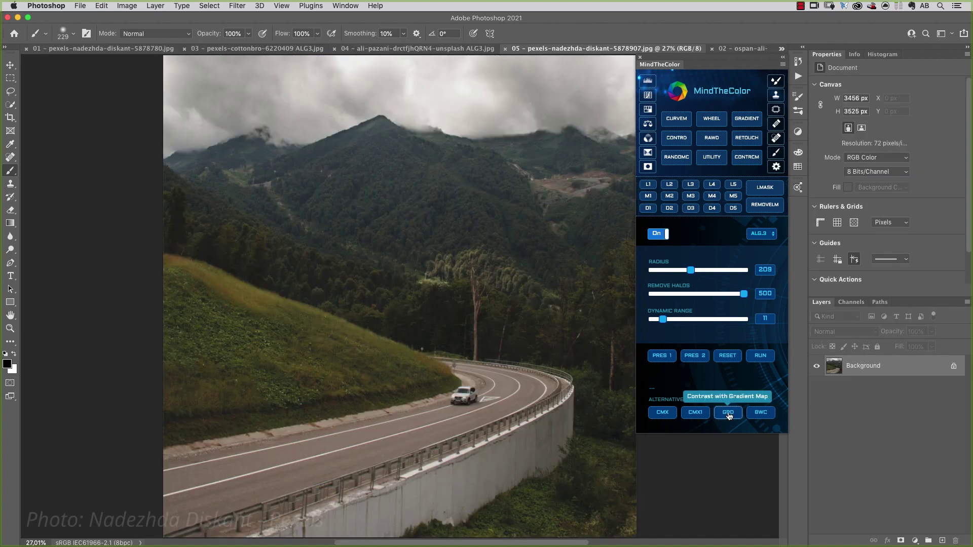
left_click(729, 414)
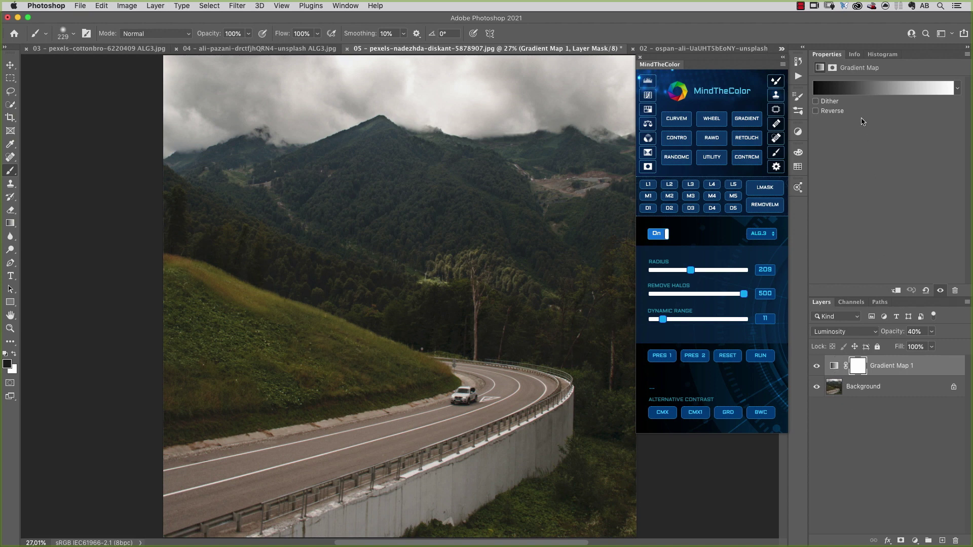
- Move the Gradient Map's black stop to 13%, its grey stop to 45% and its white stop inward, and compare the image with and without it
left_click(882, 91)
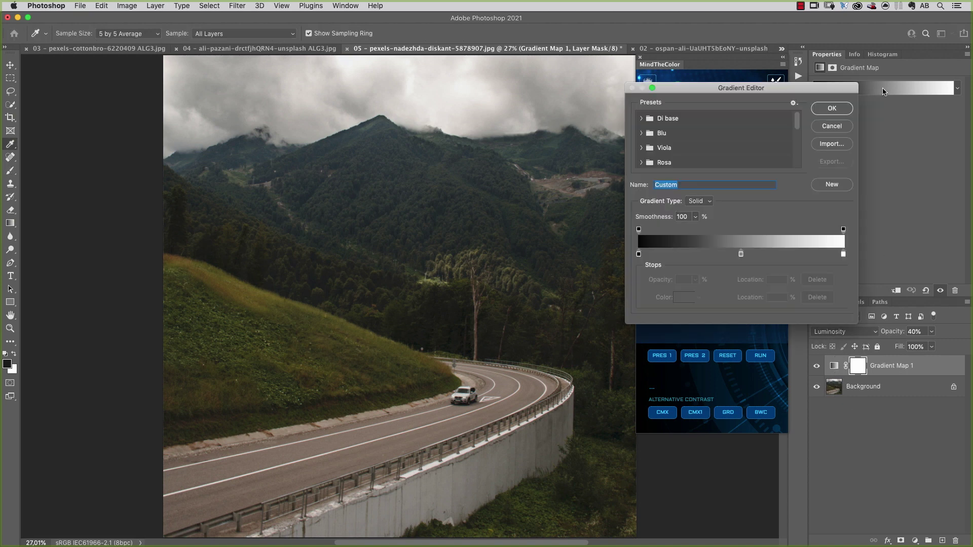
left_click(639, 254)
left_click_drag(638, 254, 666, 259)
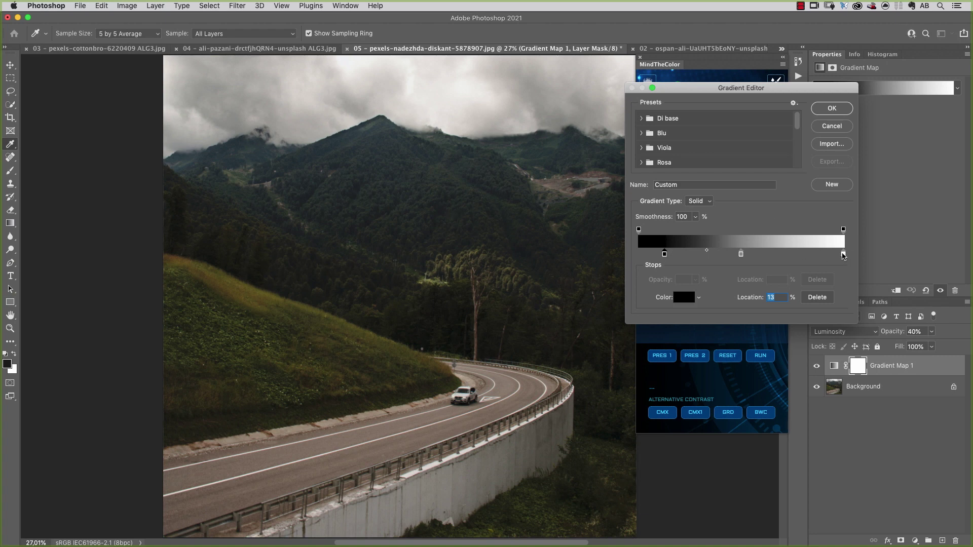
left_click_drag(843, 254, 809, 256)
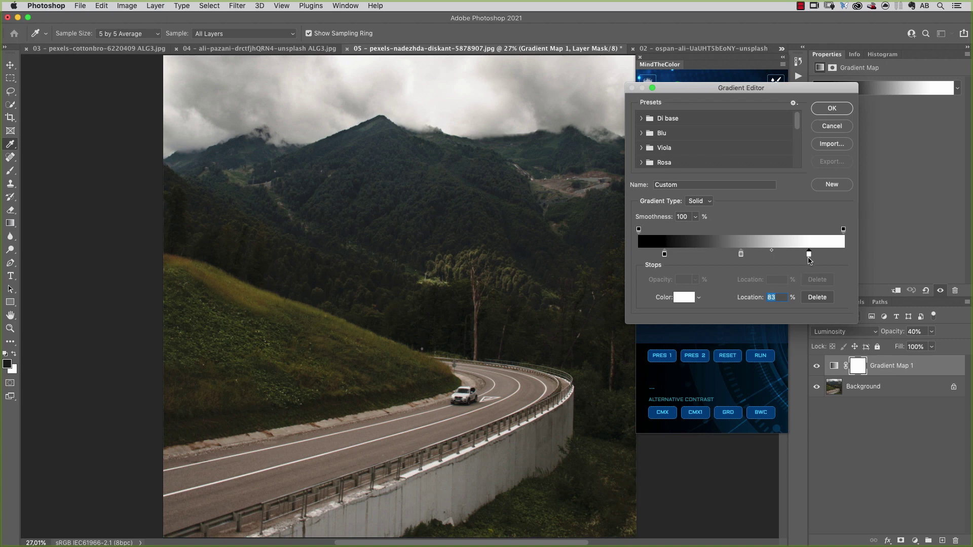
left_click_drag(808, 258, 826, 257)
mouse_move(741, 255)
left_mouse_down()
mouse_move(726, 257)
mouse_move(758, 257)
mouse_move(733, 258)
left_mouse_up()
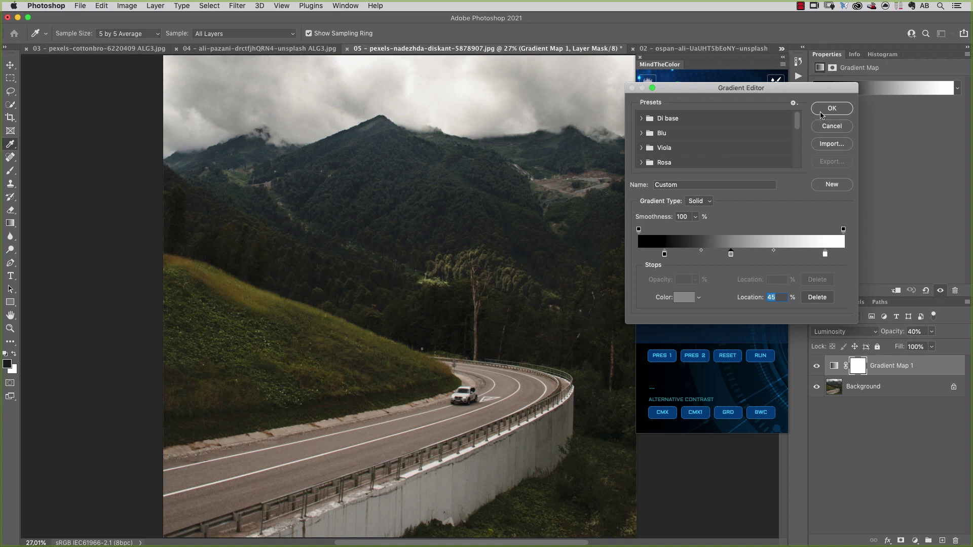
left_click(835, 111)
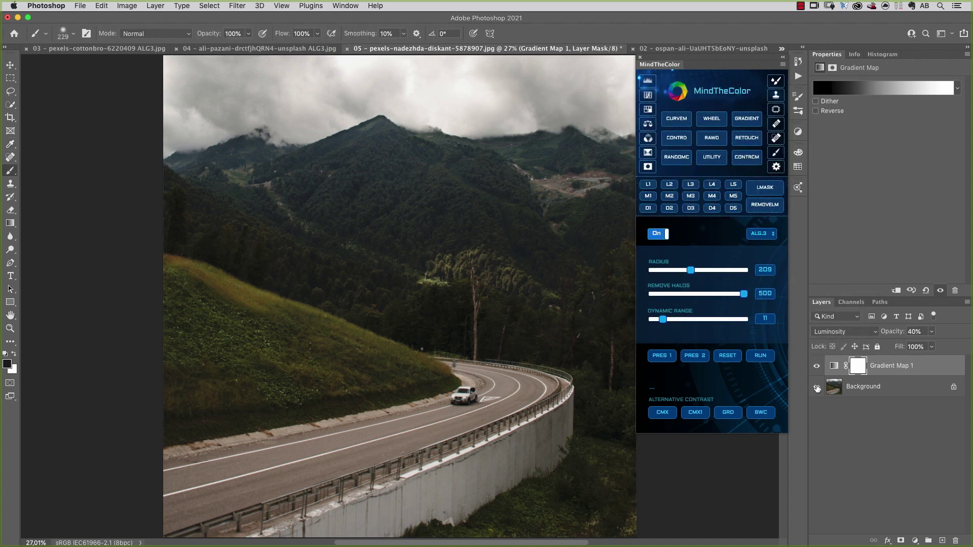
left_click(817, 366)
left_click(816, 366)
- Delete the Gradient Map layer and apply the BWC alternative contrast with Reds 76, Yellows 114 and Greens -19
left_click_drag(922, 368, 955, 541)
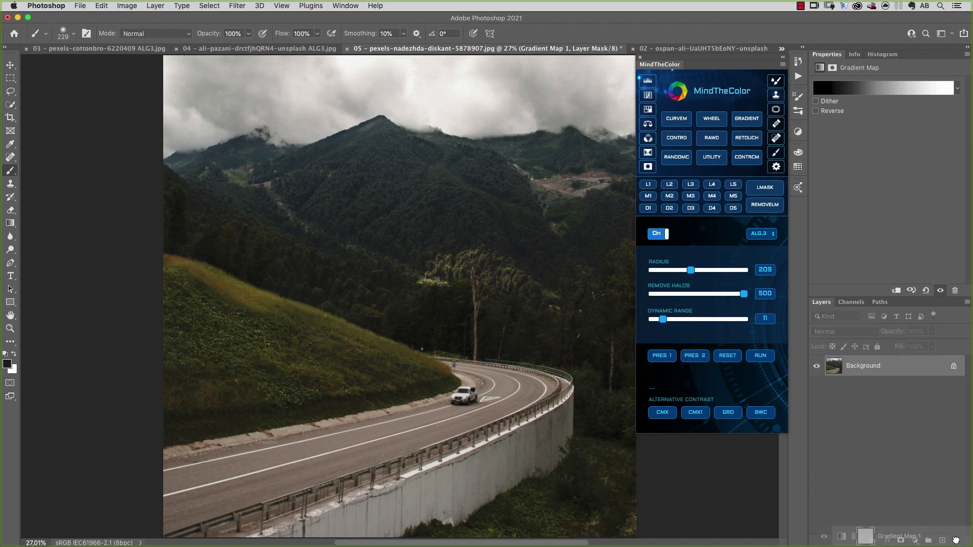
left_click(765, 411)
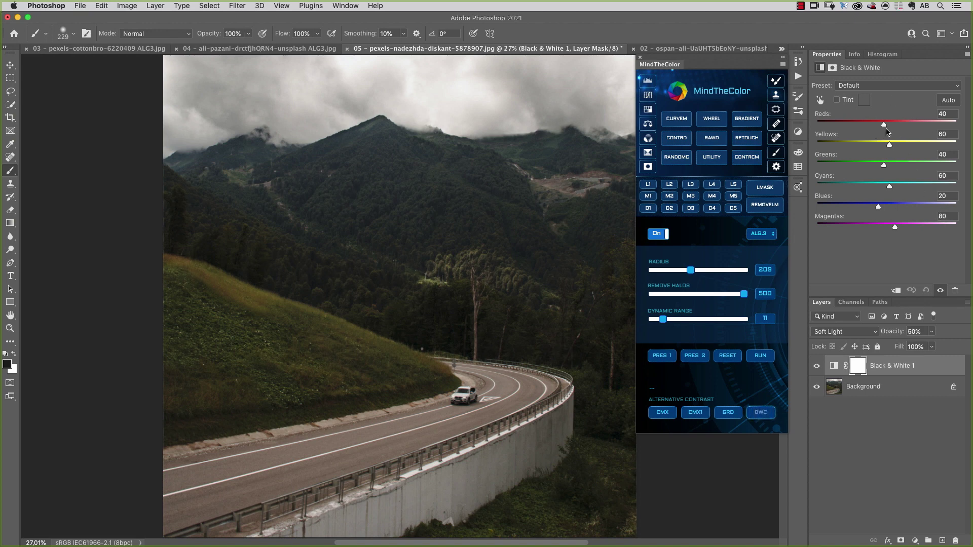
left_click_drag(885, 125, 904, 146)
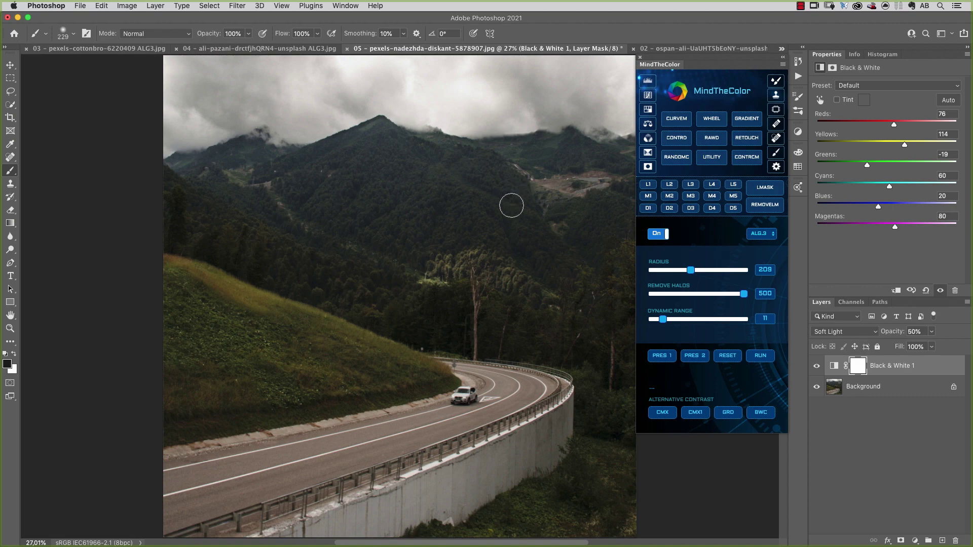
- Switch to document 02, delete the Channel Mixer and Background copy layers, and apply the BWC alternative contrast
left_click(699, 49)
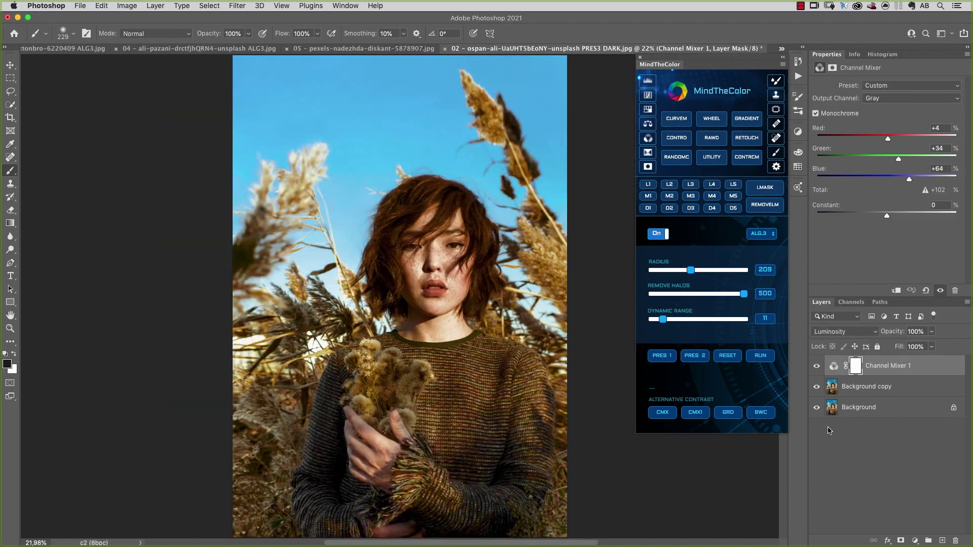
left_click(908, 389, "shift")
left_click_drag(908, 389, 955, 540)
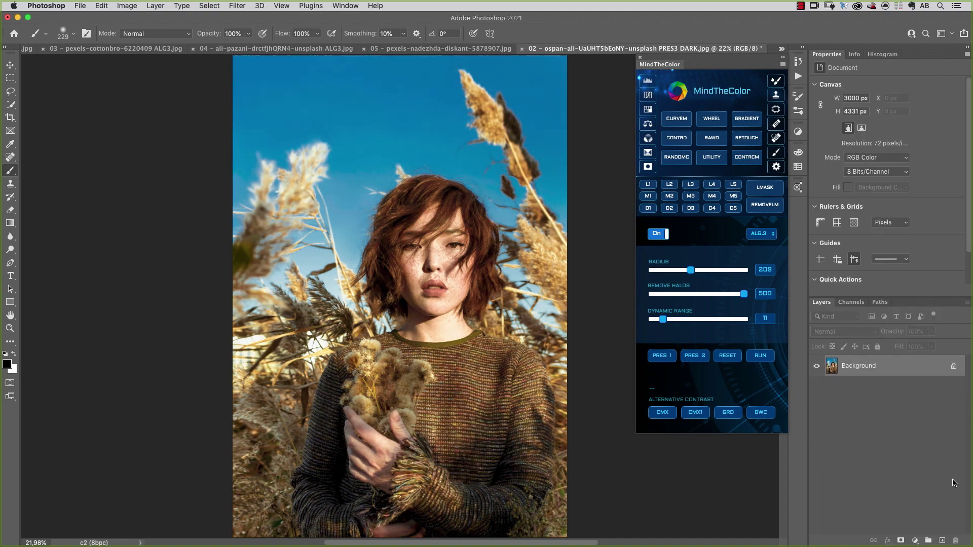
left_click(762, 411)
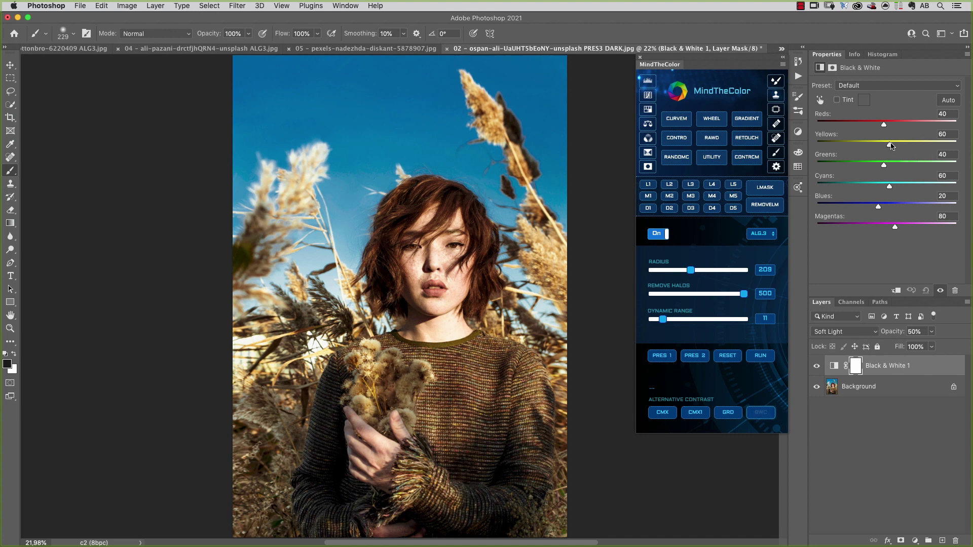
- Set the Black & White adjustment to Reds 2, Yellows -86, Cyans 69 and Blues -84, and compare the image with and without it
left_click_drag(889, 145, 874, 134)
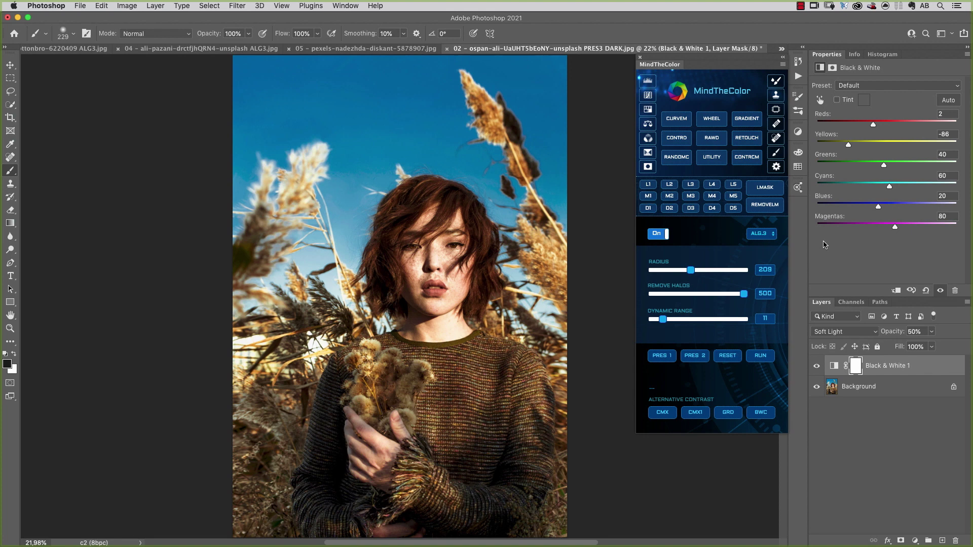
left_click_drag(889, 186, 929, 188)
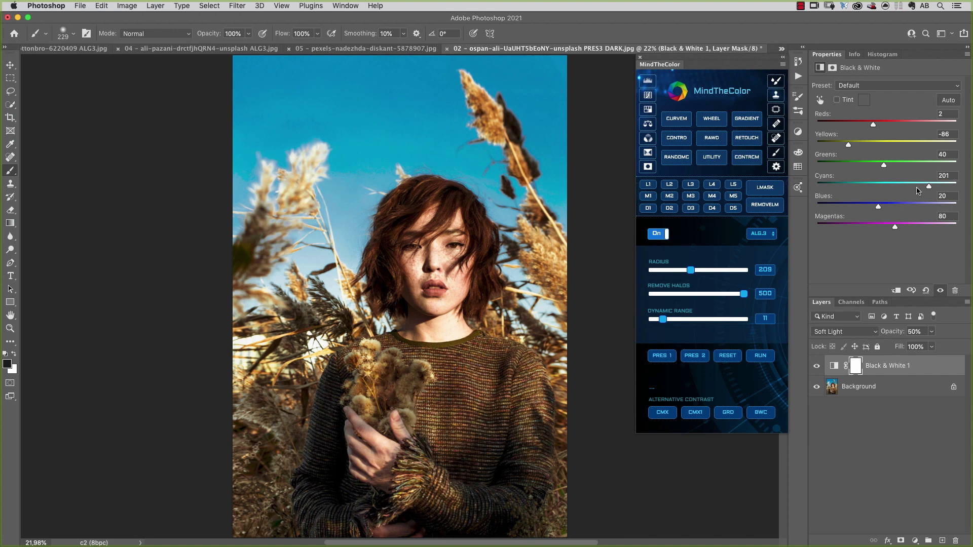
left_click_drag(878, 207, 850, 212)
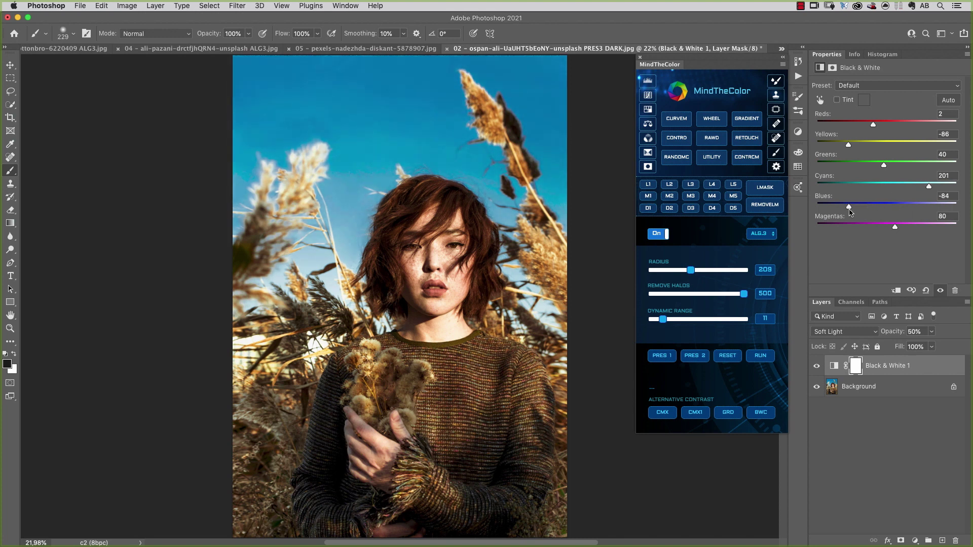
left_click_drag(928, 187, 892, 188)
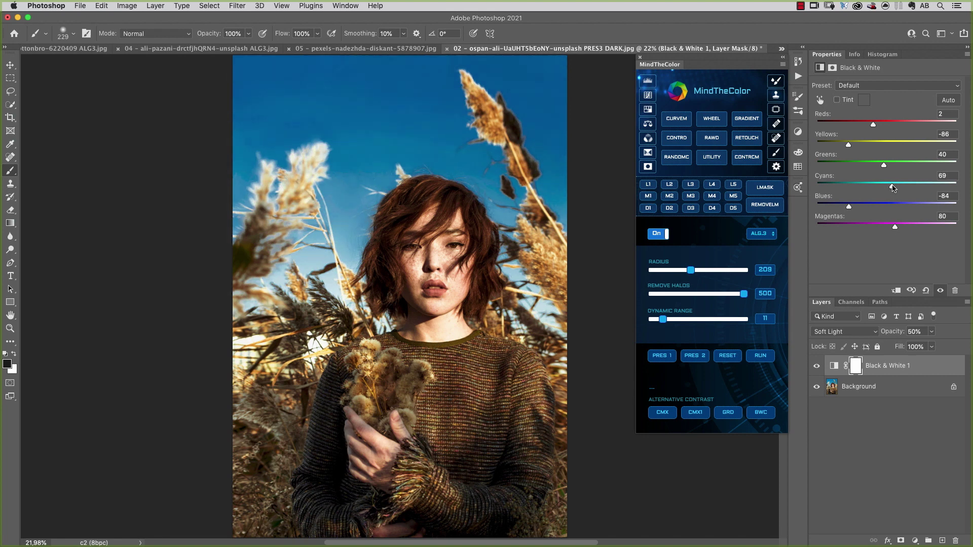
left_click(816, 365)
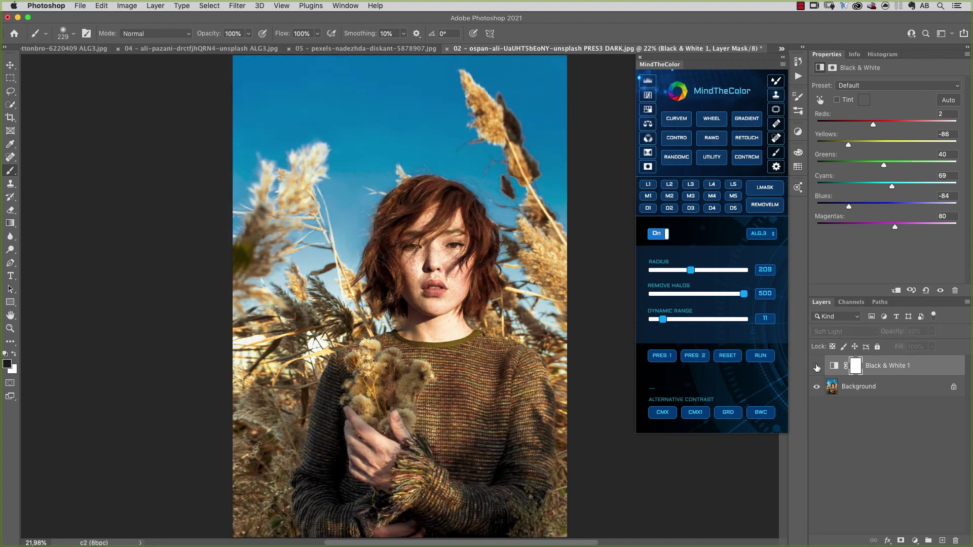
left_click(816, 366)
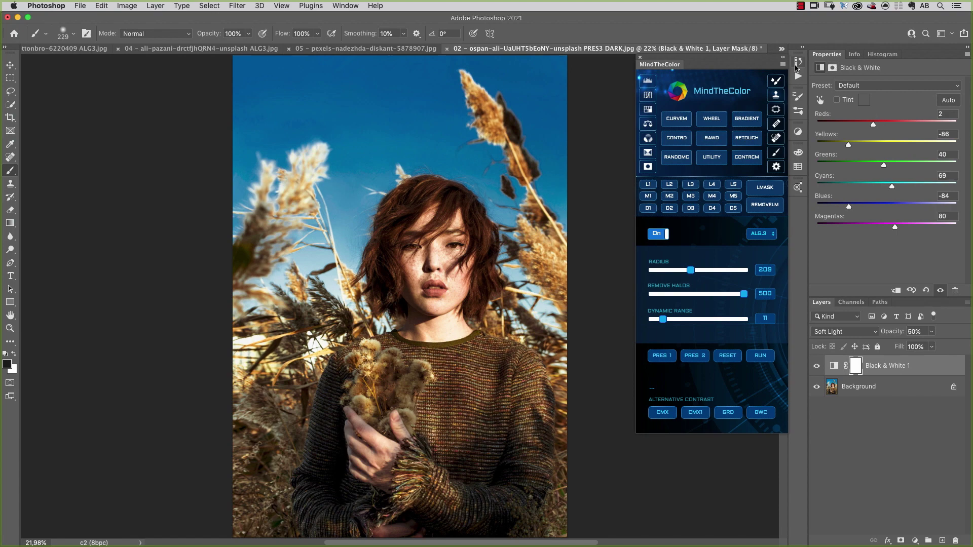
- Switch to document 01, the short-haired woman's portrait, and apply the BWC alternative contrast above its ContrastD3 layer
left_click(781, 49)
left_click(813, 50)
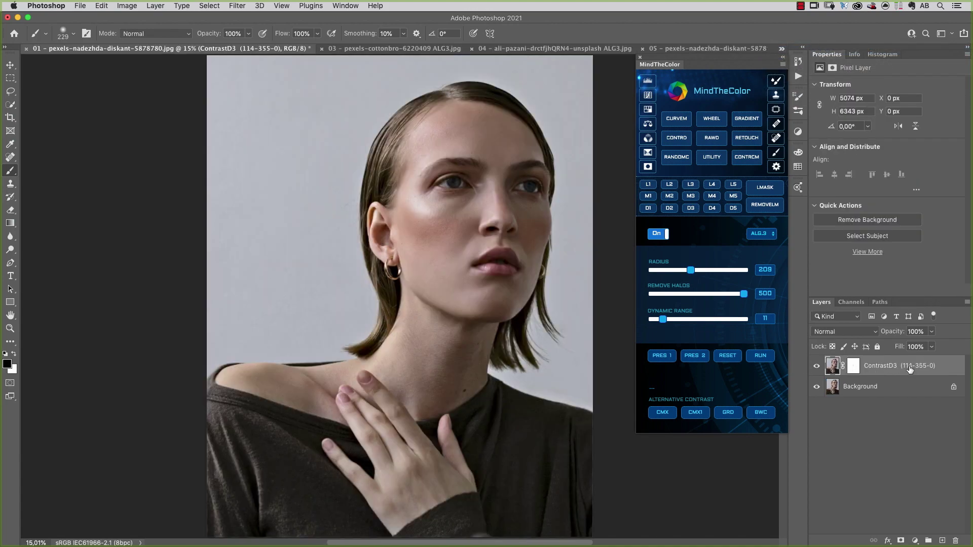
left_click(766, 410)
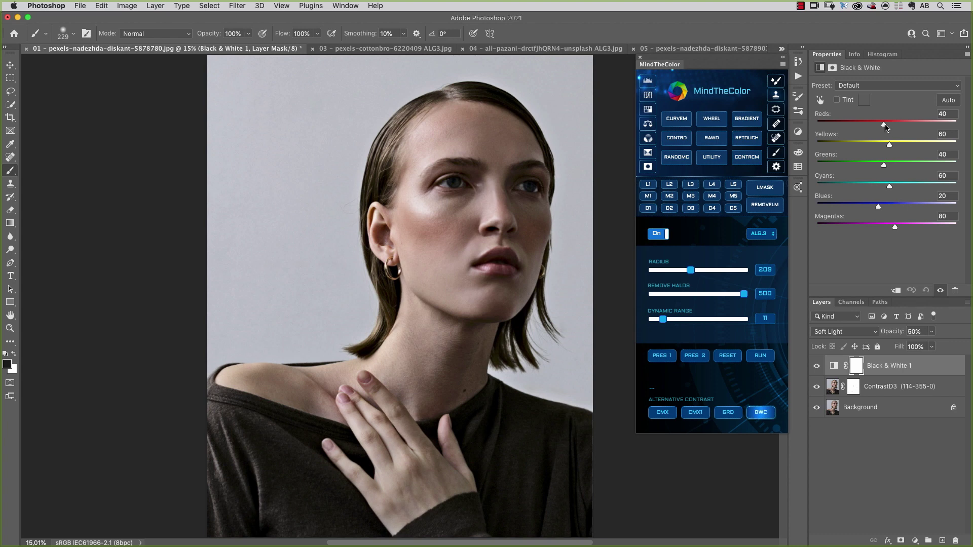
- Set the portrait's Black & White adjustment to Reds 237 and Yellows 222, comparing the image with and without the adjustment
left_click_drag(888, 127, 918, 145)
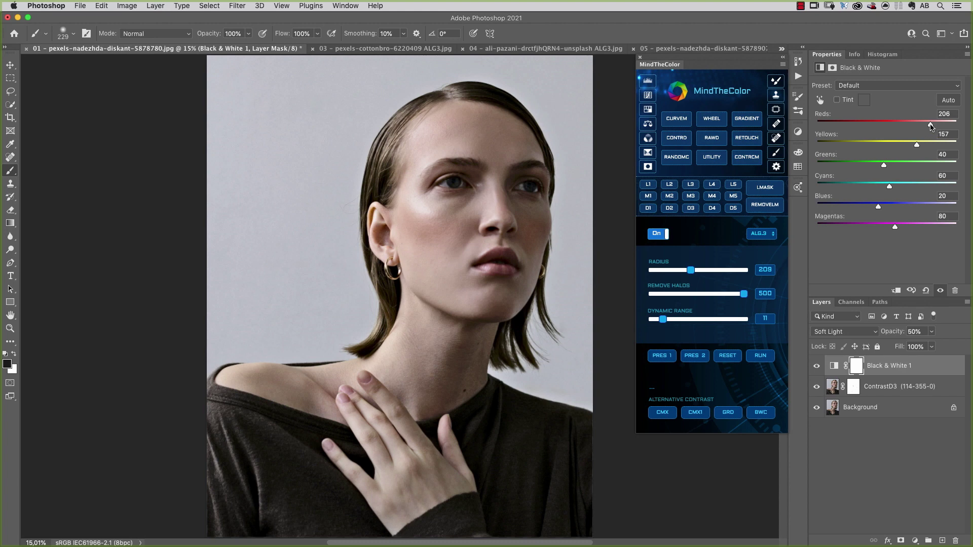
mouse_move(931, 126)
left_mouse_down()
mouse_move(940, 127)
mouse_move(937, 145)
left_mouse_up()
left_click(816, 365)
left_click(817, 364)
left_click(816, 365)
left_click(817, 365)
left_click_drag(941, 125, 935, 147)
- Create all luminosity masks from the Background layer
left_click(771, 190)
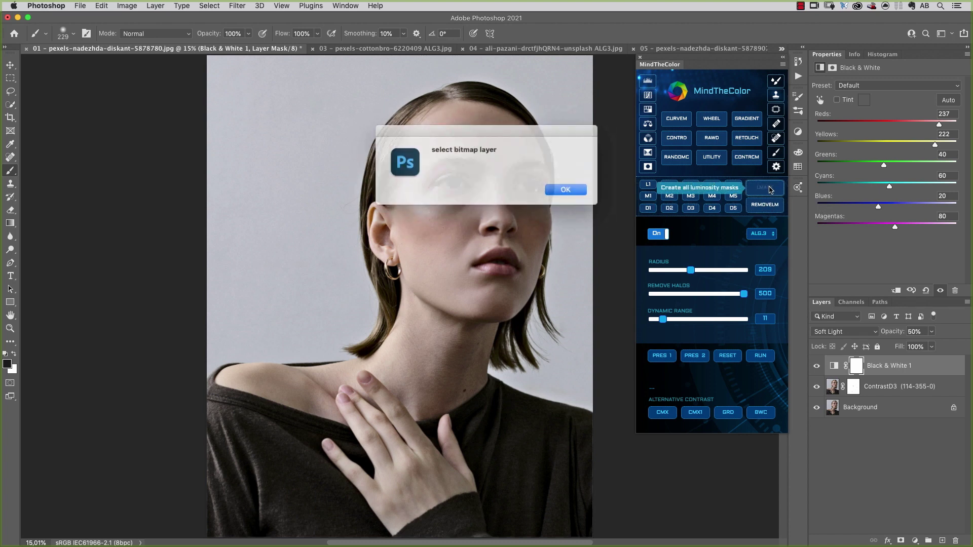
left_click(563, 189)
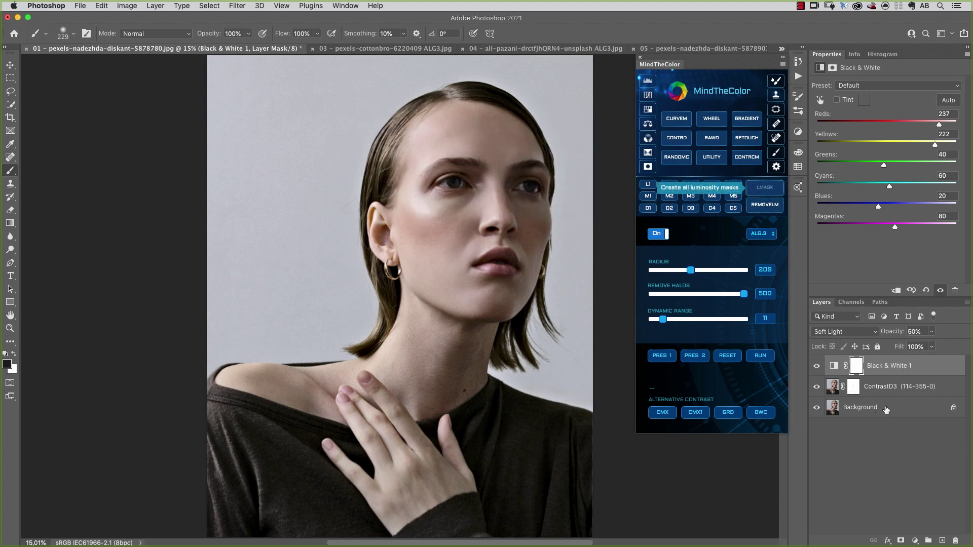
left_click(887, 410)
left_click(767, 189)
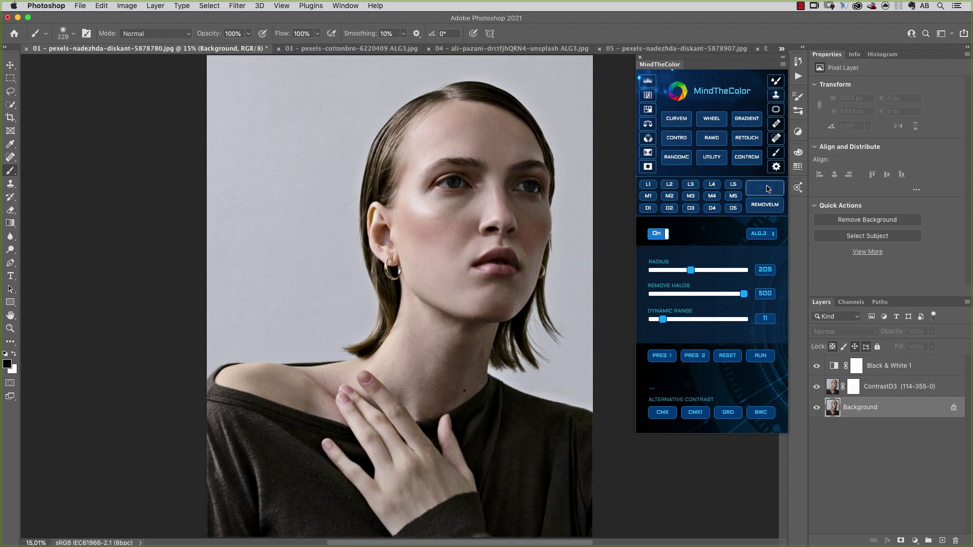
- Dock Channels alongside Properties and examine the S_light1, S_light2 and S_light3 luminosity masks, returning to the RGB composite
left_click_drag(852, 302, 871, 56)
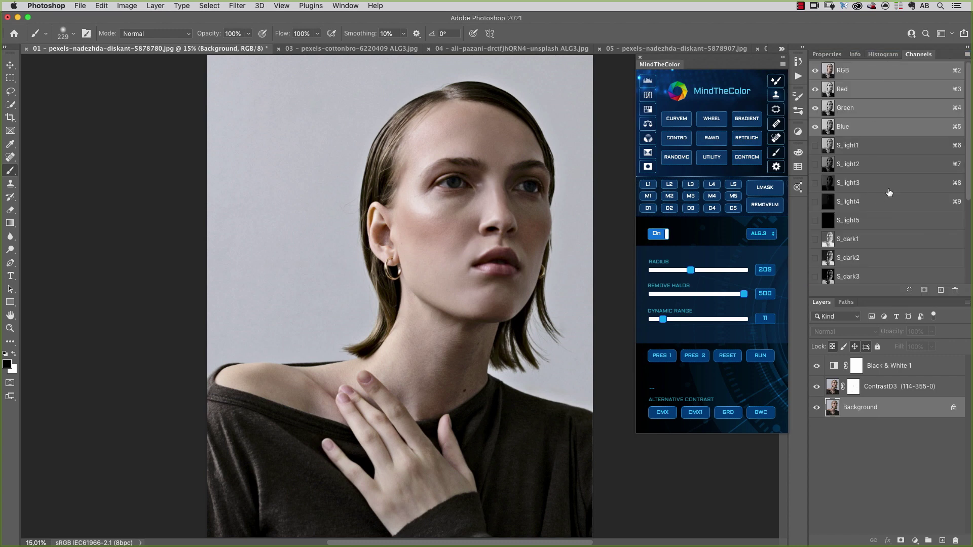
scroll(896, 186, "down", 5)
scroll(897, 186, "up", 3)
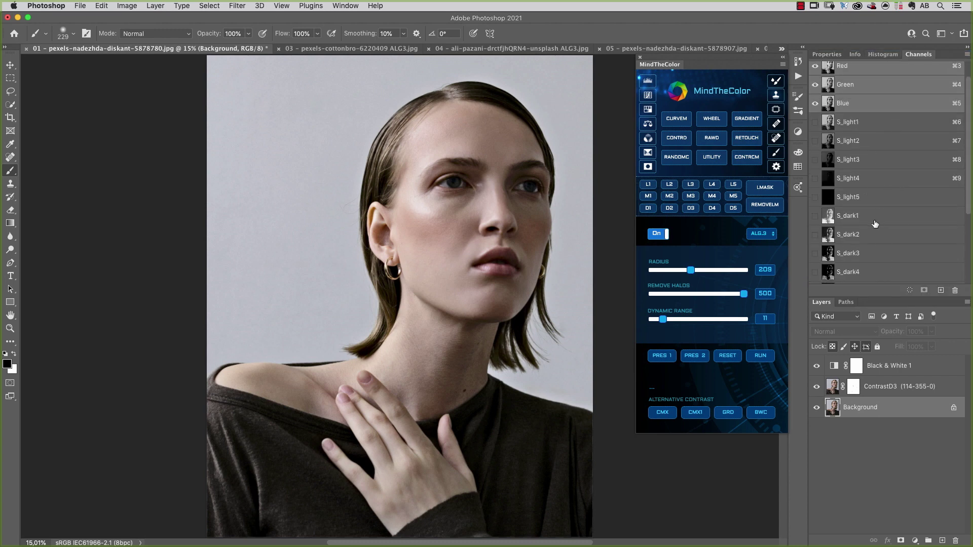
left_click(882, 123)
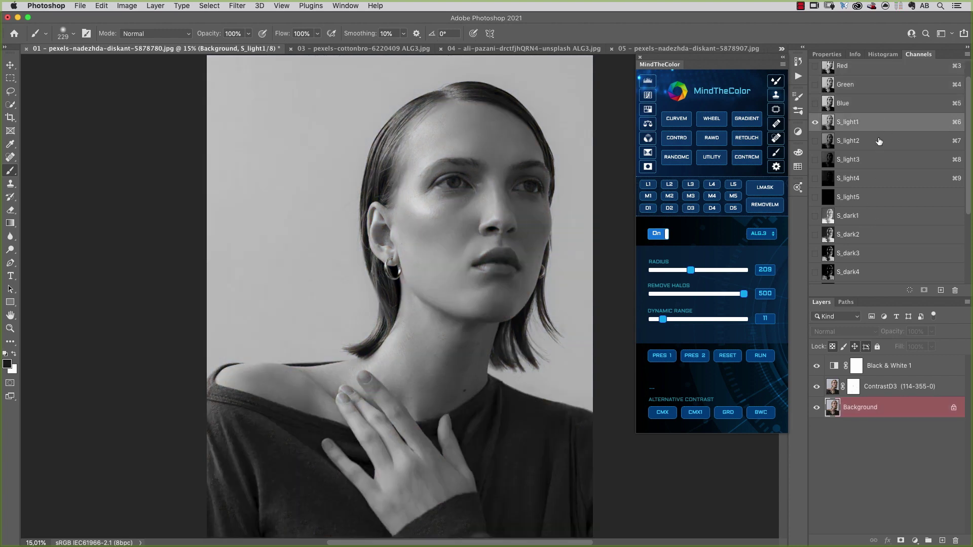
left_click(878, 143)
left_click(874, 158)
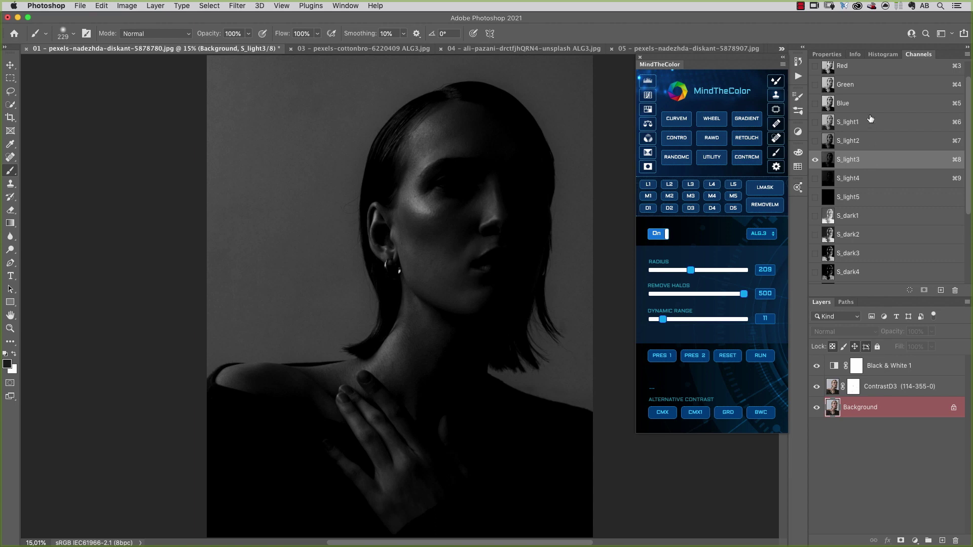
left_click(870, 122)
scroll(869, 97, "up", 1)
left_click(871, 76)
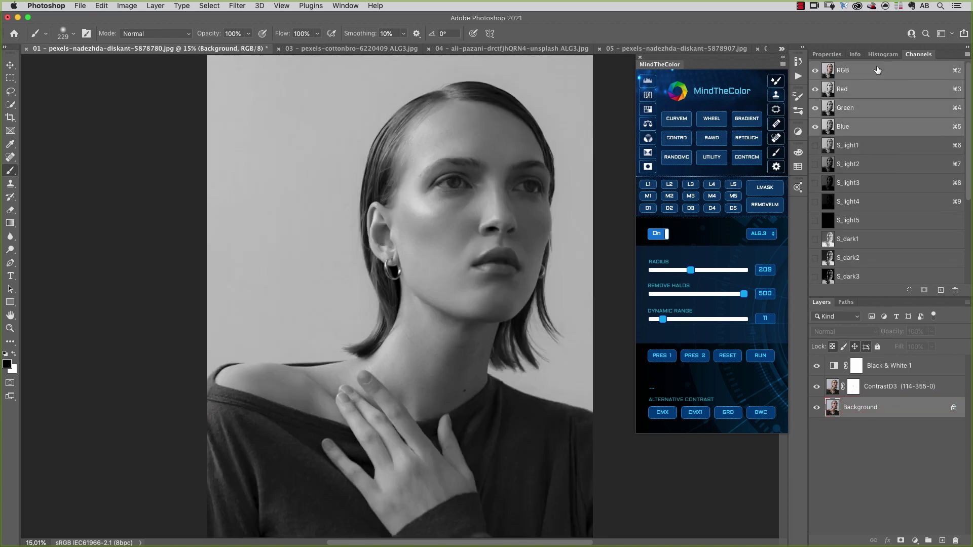
left_click(833, 55)
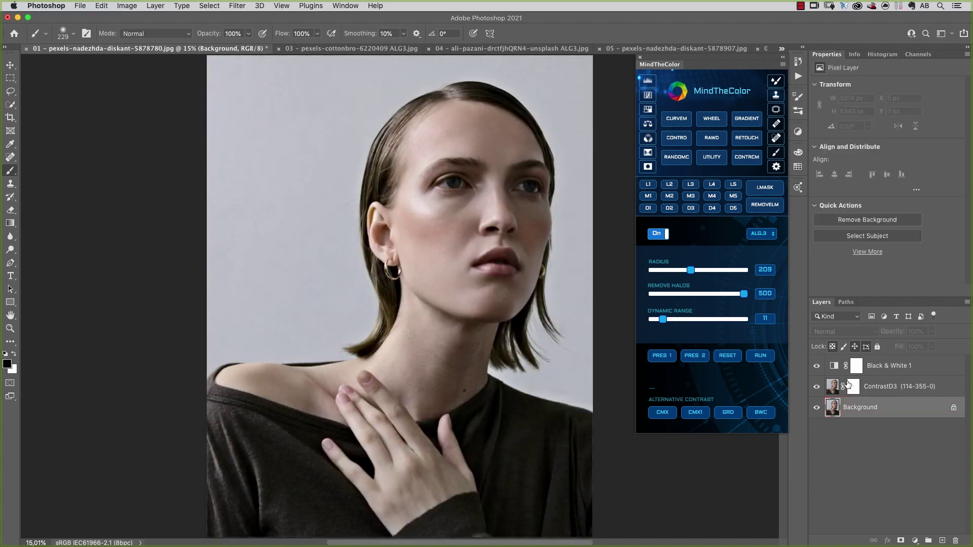
- Set up Apply Image on the Black & White 1 layer mask with the S_light1 channel and Normal blending
left_click(856, 366)
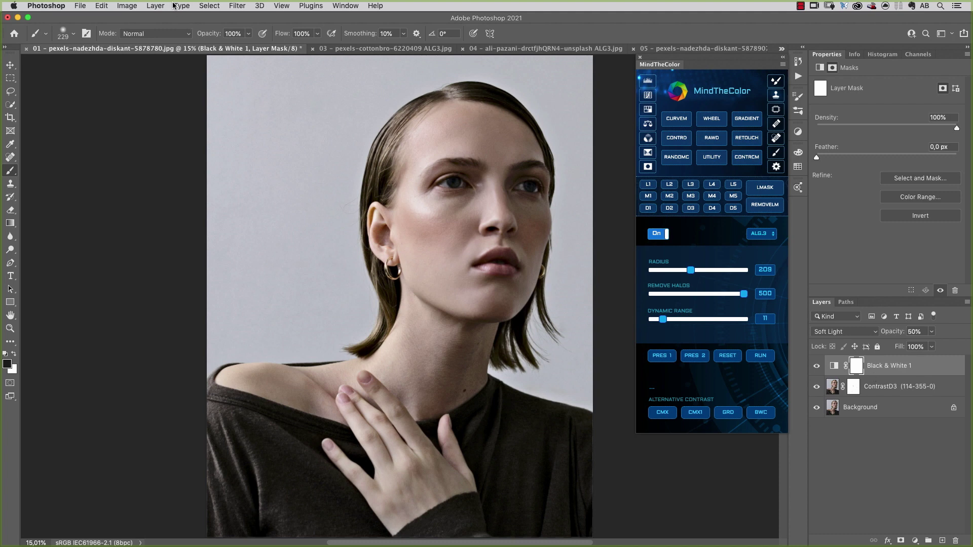
left_click(126, 6)
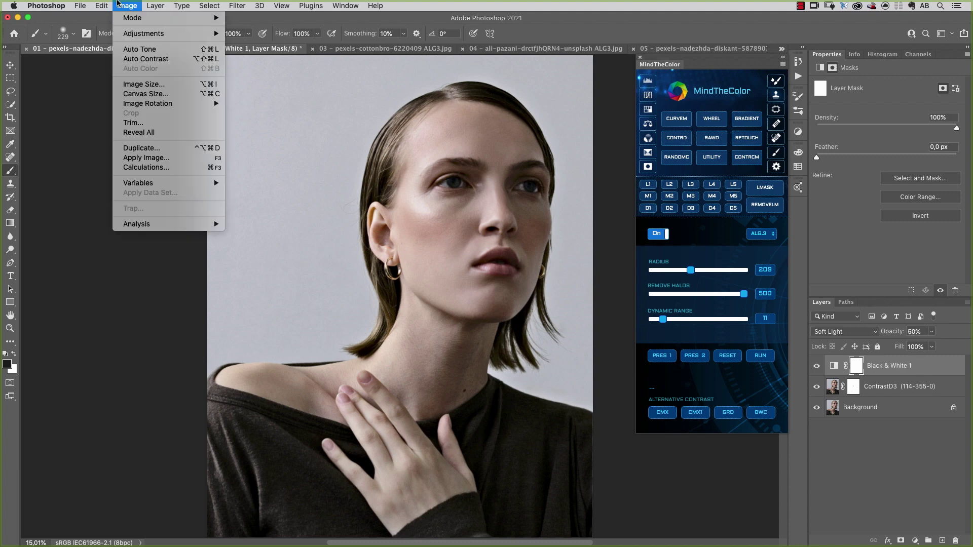
left_click(164, 160)
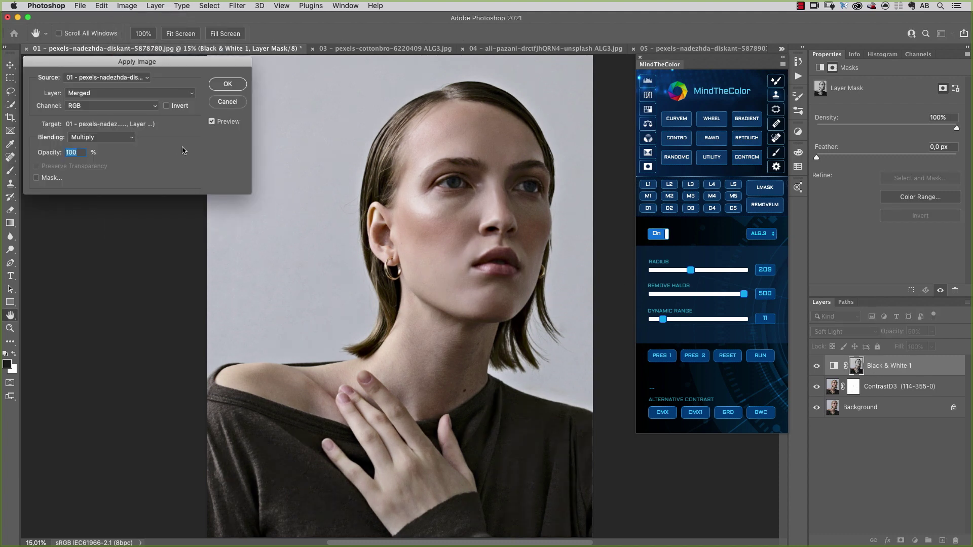
left_click(128, 140)
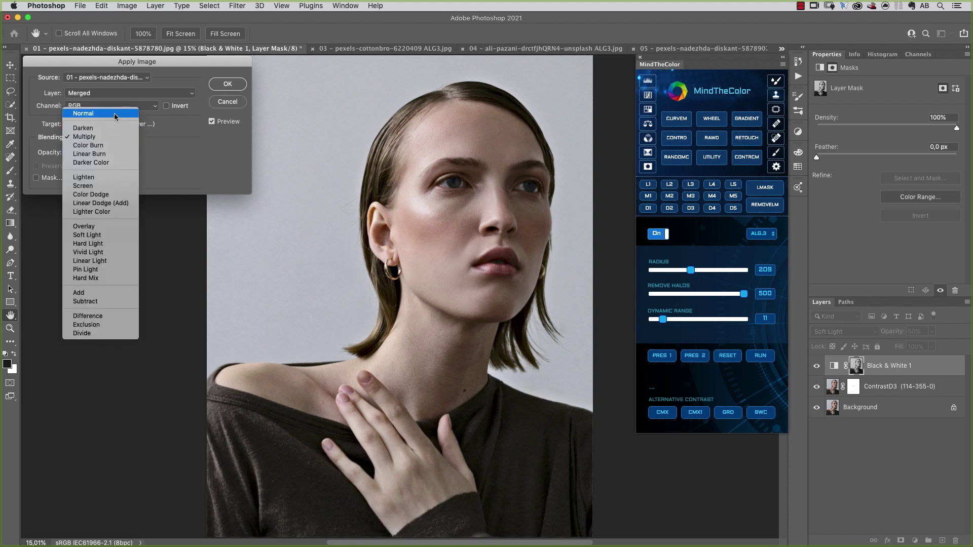
left_click(116, 113)
left_click(142, 106)
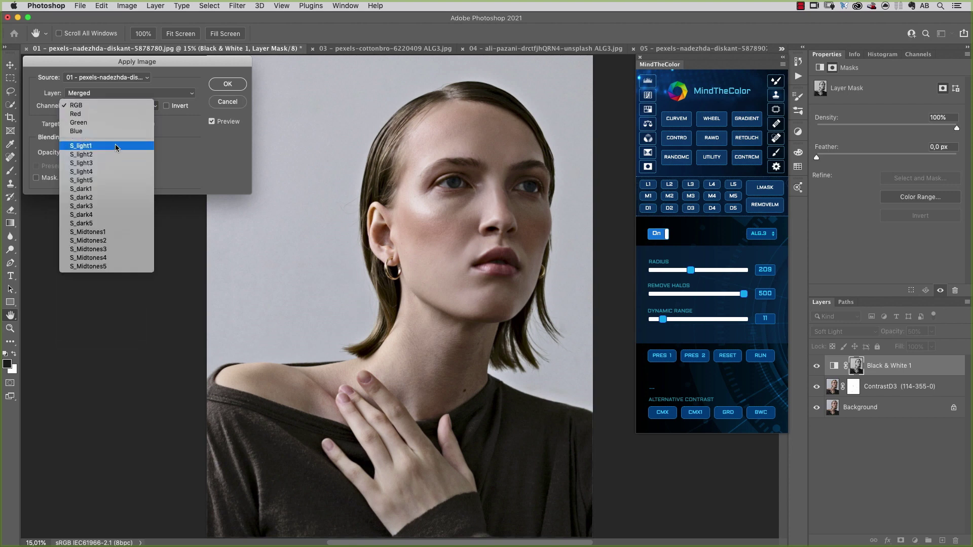
left_click(114, 145)
- Compare the portrait with and without the S_light1 mask preview, and apply the channel to the mask
left_click(230, 125)
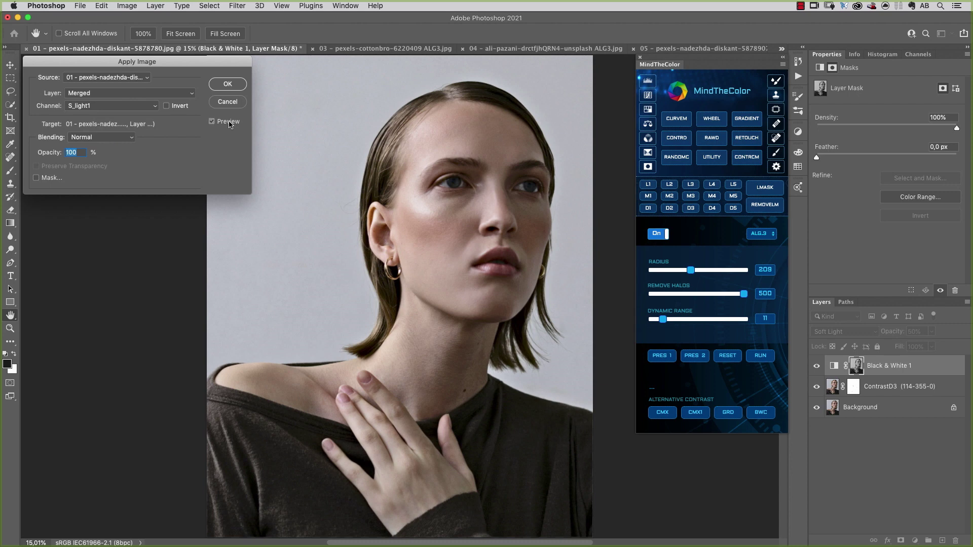
left_click(230, 125)
left_click(230, 124)
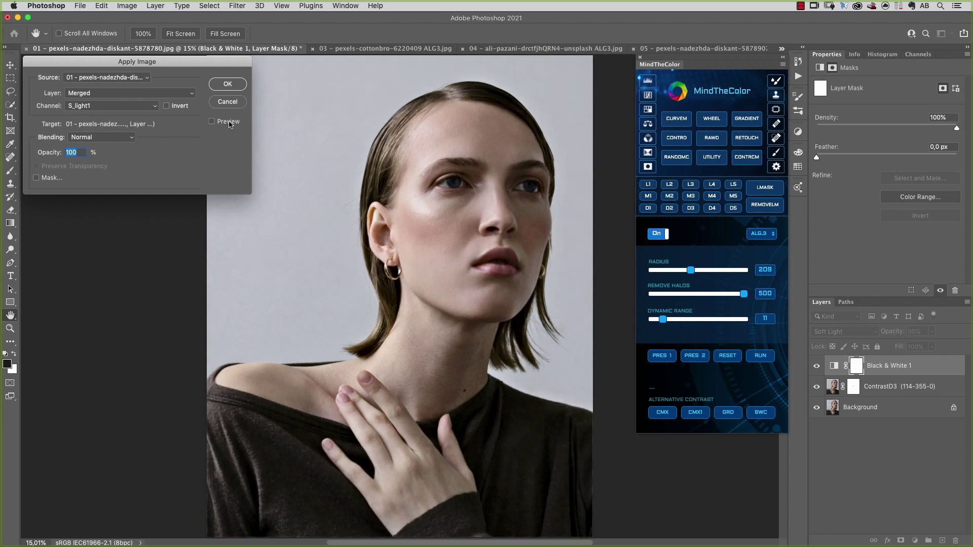
left_click(231, 124)
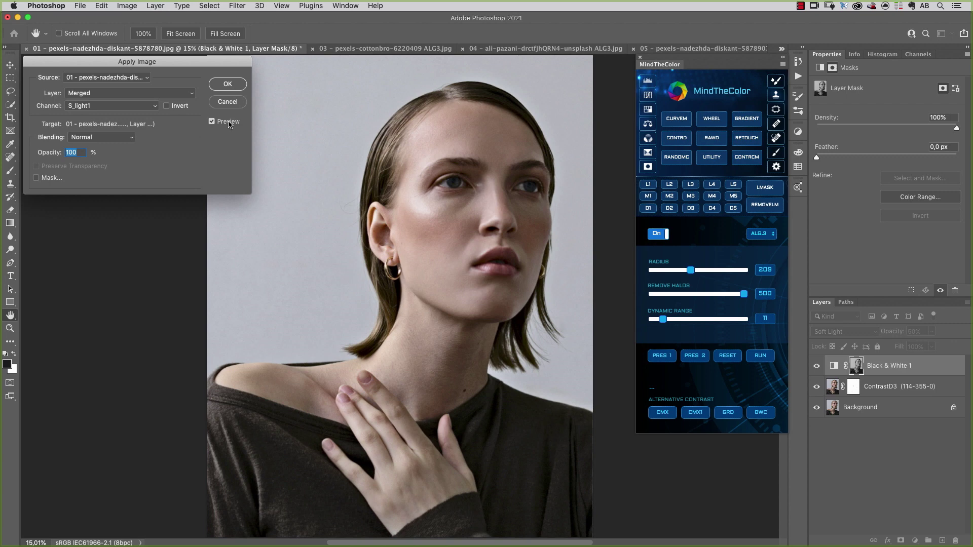
left_click(230, 124)
left_click(229, 125)
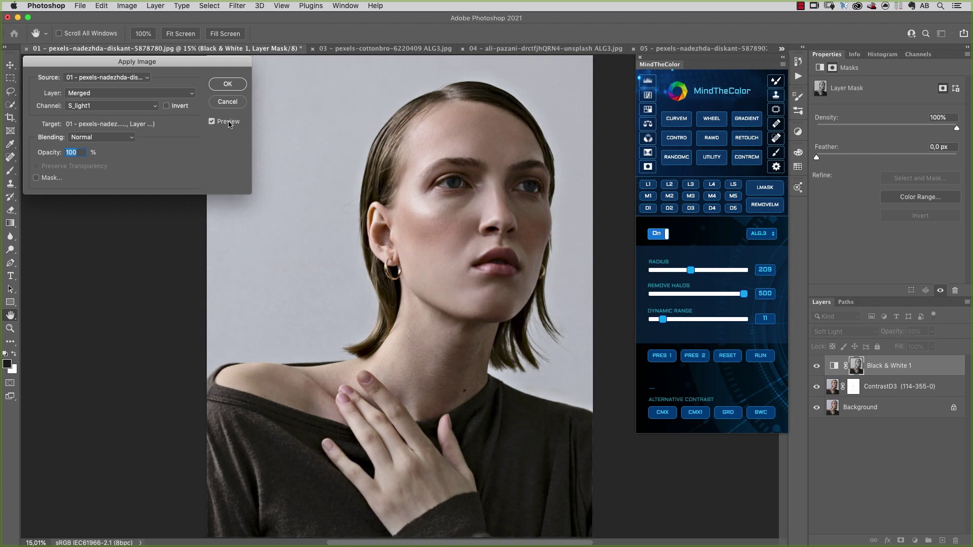
left_click(227, 84)
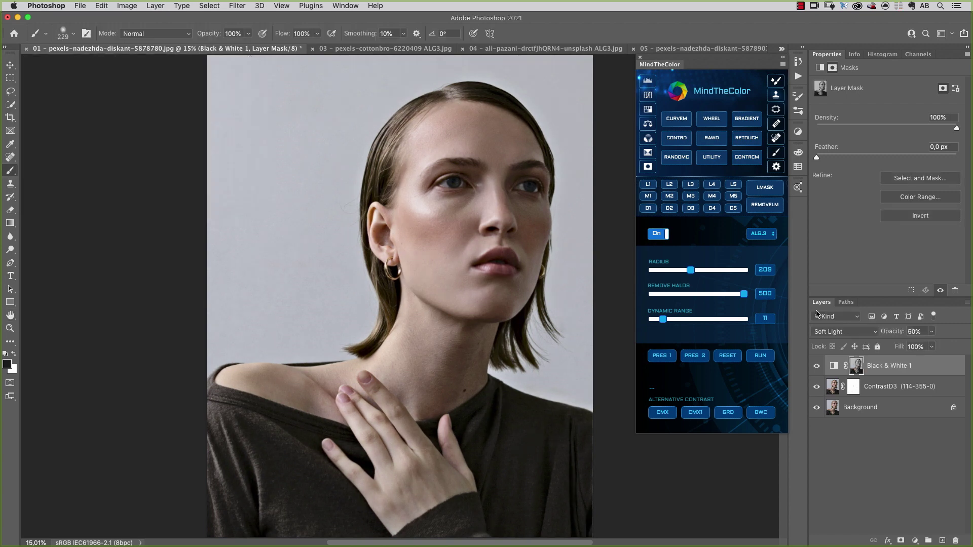
- Increase the Black & White 1 mask's contrast with Curves, moving the black point inward and setting a midtone point at input 121, output 160
left_click(860, 366, "alt")
left_click(859, 366, "alt")
key("super+m")
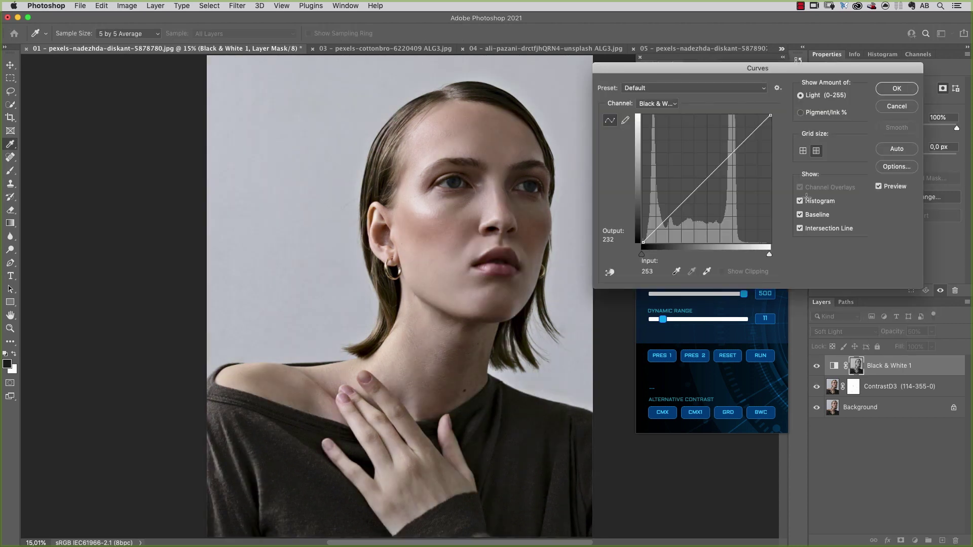
left_click_drag(644, 242, 670, 246)
left_click_drag(723, 176, 704, 163)
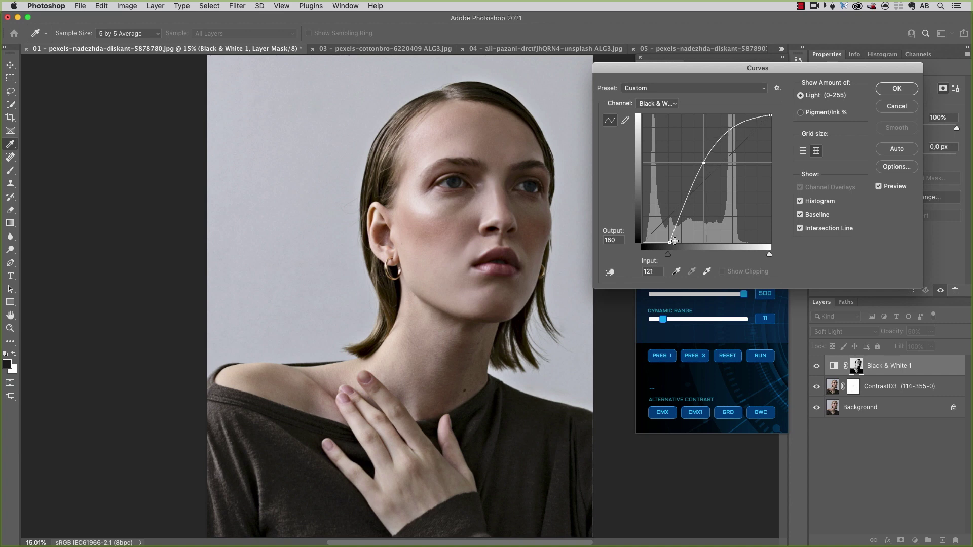
left_click_drag(670, 243, 672, 242)
left_click(898, 89)
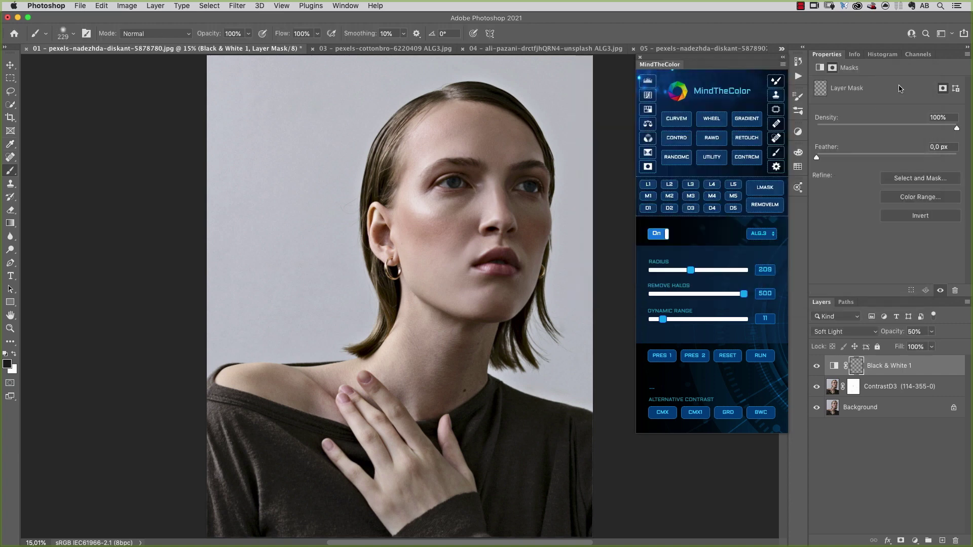
- Compare the portrait with and without the masked Black & White 1 layer, show its adjustment settings, and compare against the Background alone
left_click(815, 366)
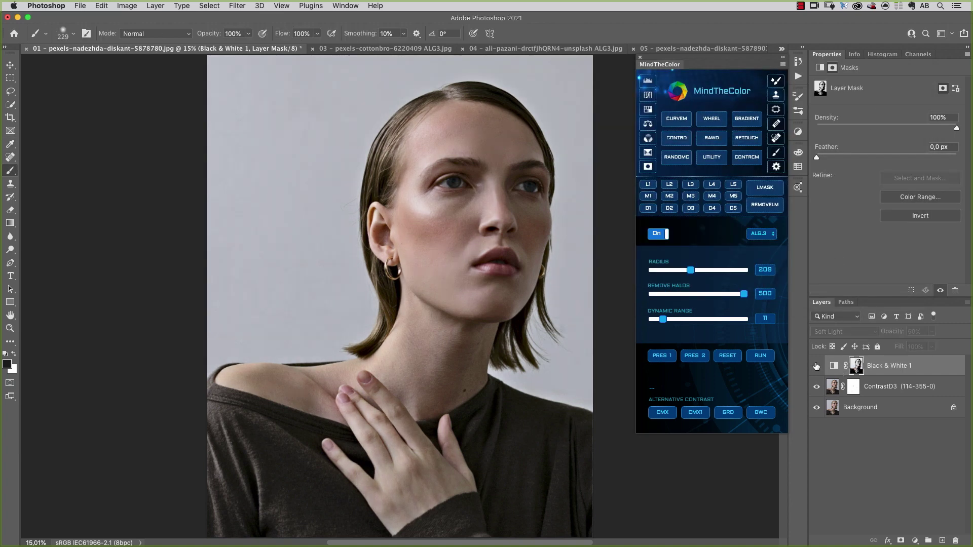
left_click(816, 366)
left_click(815, 366)
left_click(815, 365)
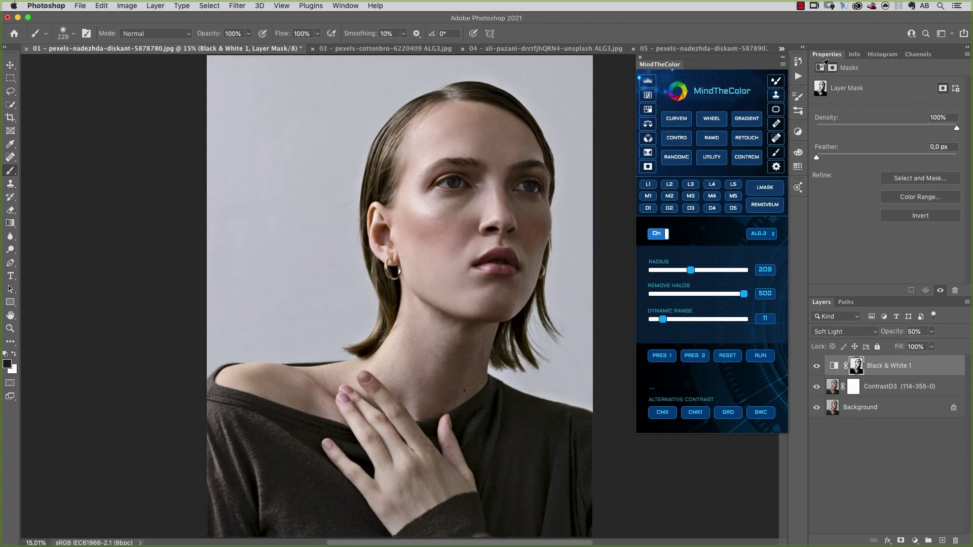
left_click(820, 67)
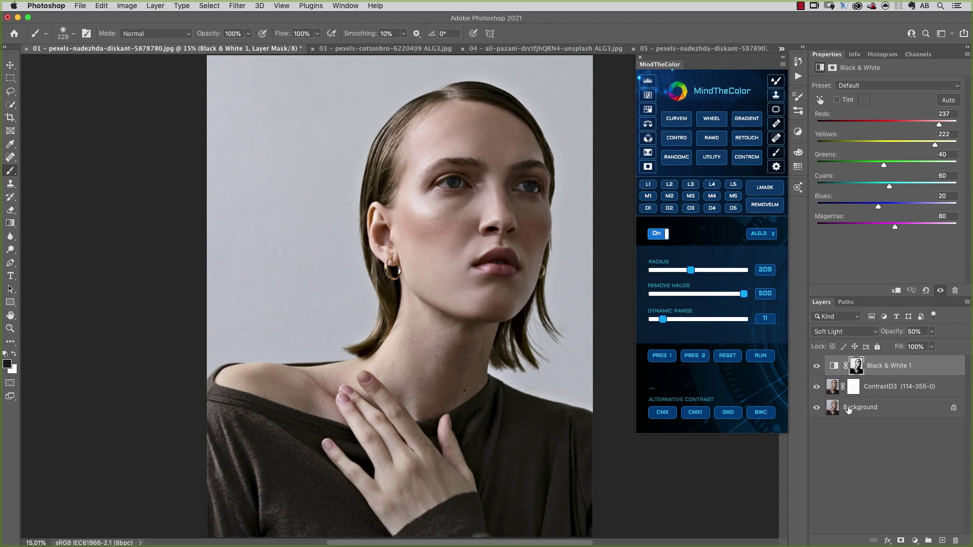
left_click(816, 408, "alt")
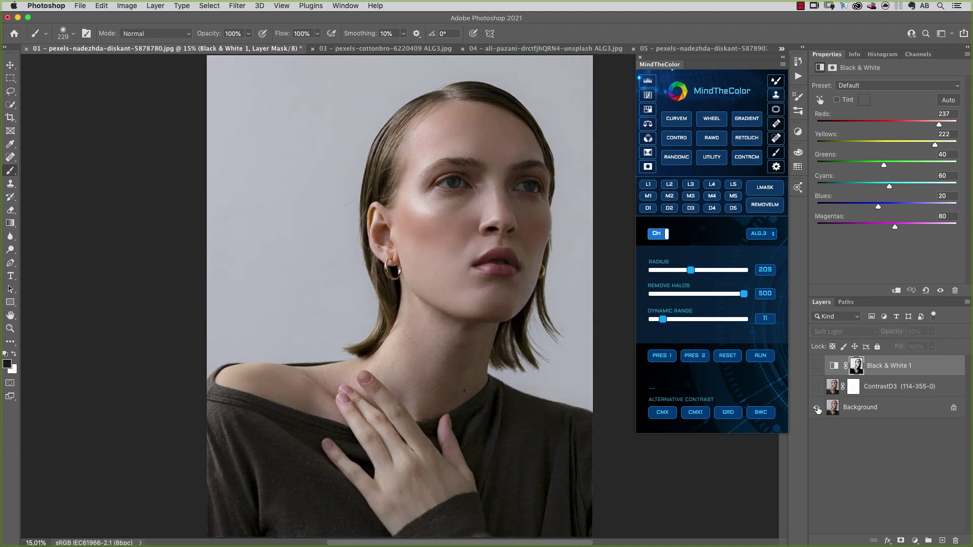
left_click(816, 408, "alt")
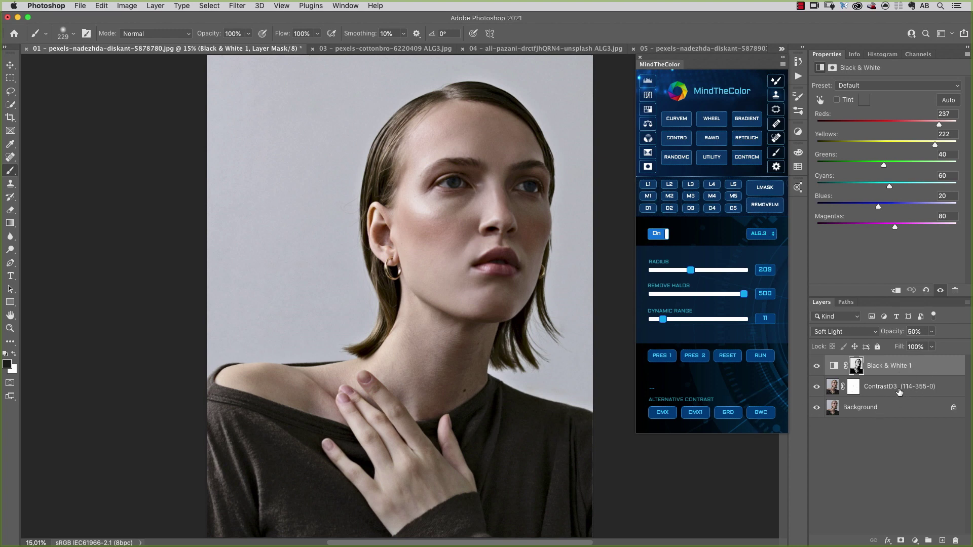
- Group the Black & White 1 and ContrastD3 layers and set the group's opacity to 81%
left_click(906, 388)
left_click_drag(905, 388, 927, 540)
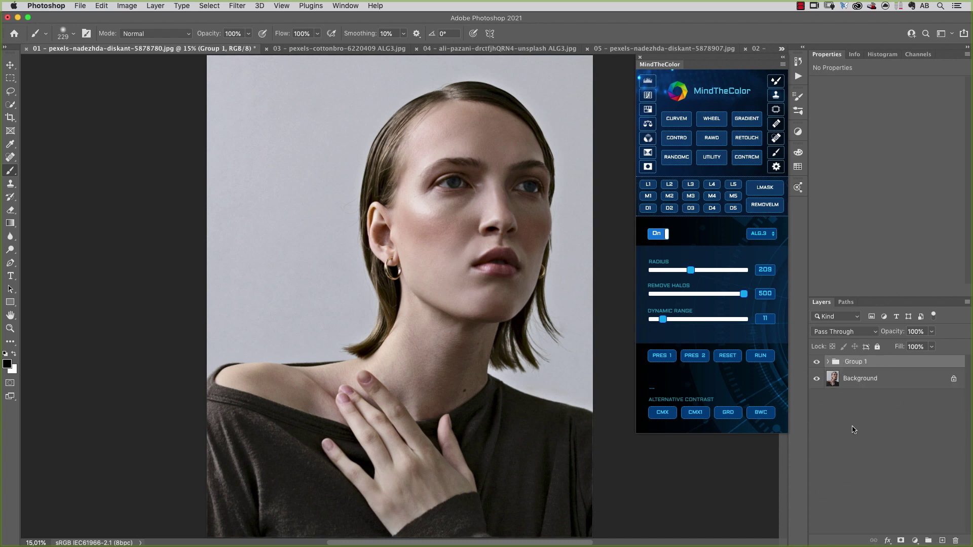
left_click_drag(897, 335, 888, 333)
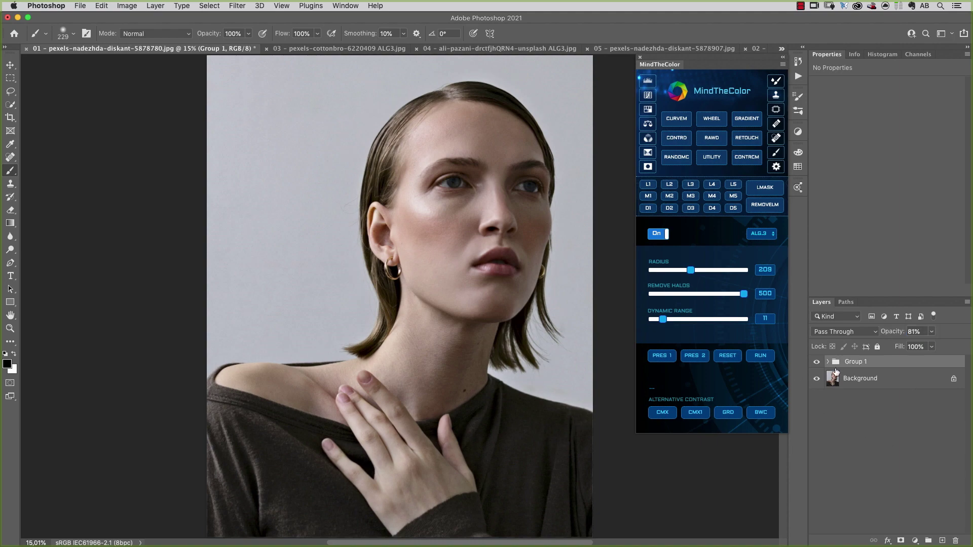